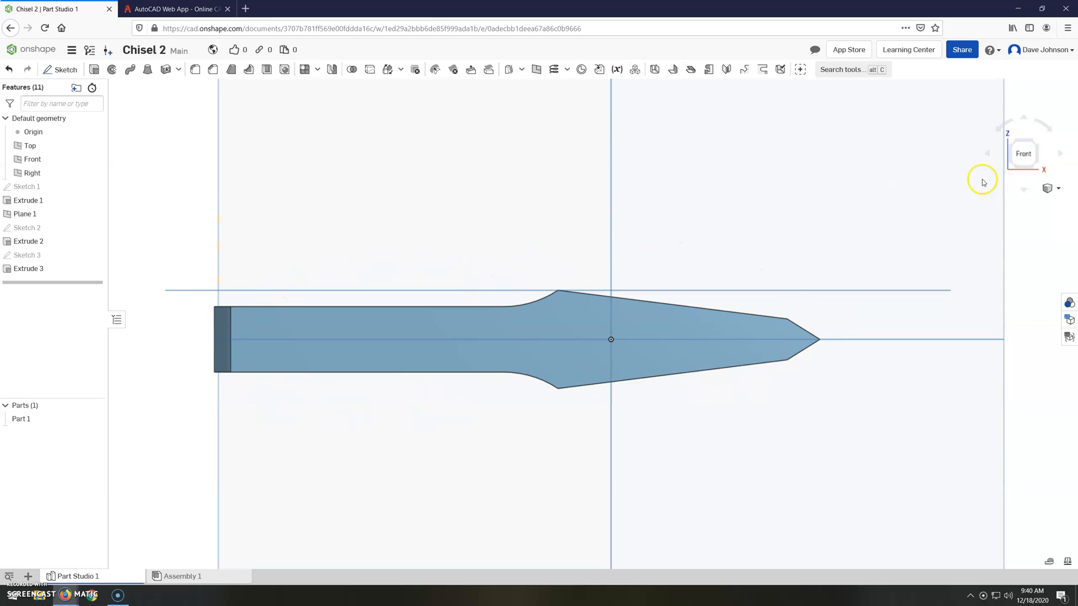
# Examine the chisel solid from the top and from an angle, including its shank, shoulder and tapered tip.
pyautogui.moveTo(610, 223); pyautogui.dragTo(935, 222, button='right')
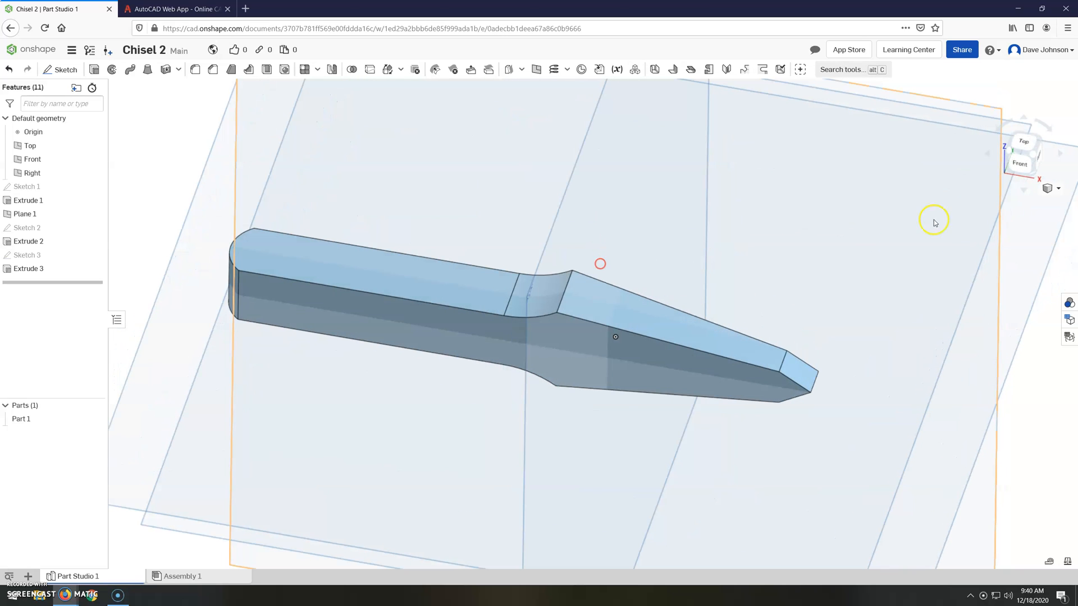
pyautogui.click(1024, 144)
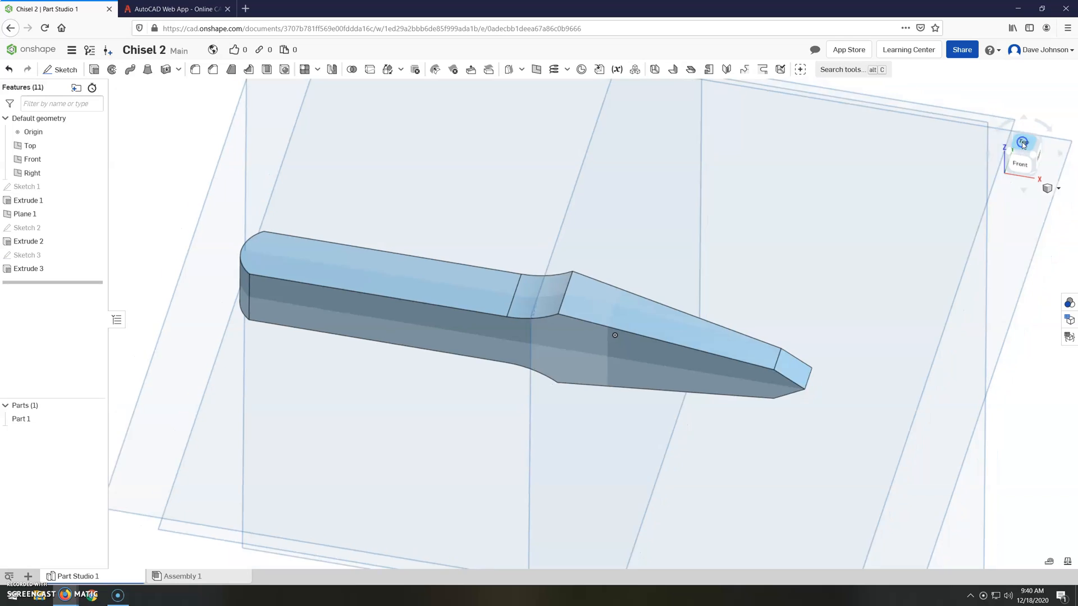
pyautogui.scroll(5, 560, 308)
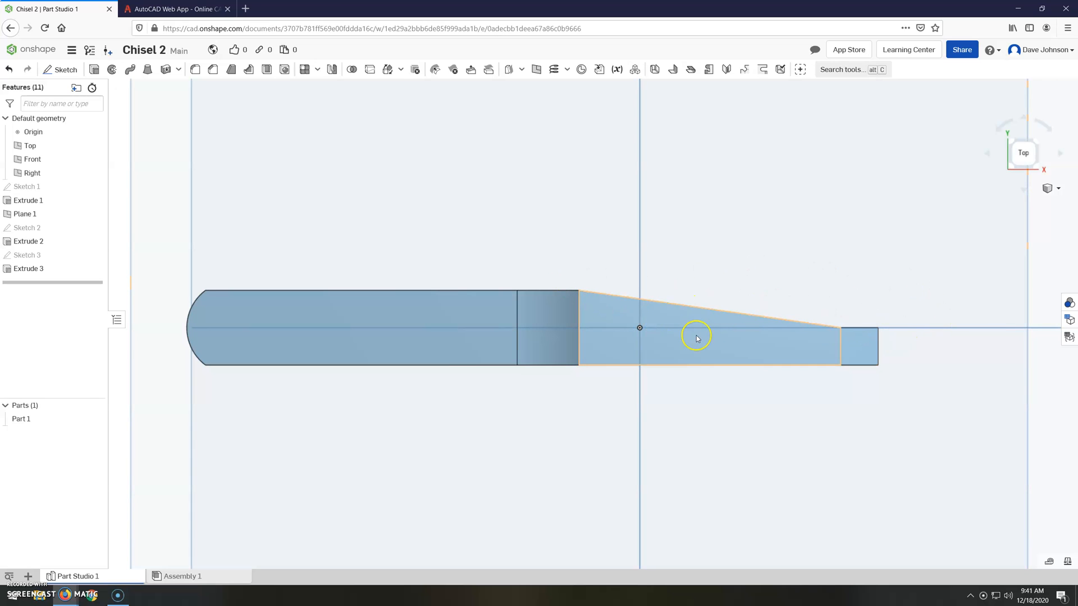
pyautogui.moveTo(296, 324); pyautogui.dragTo(236, 267, button='right')
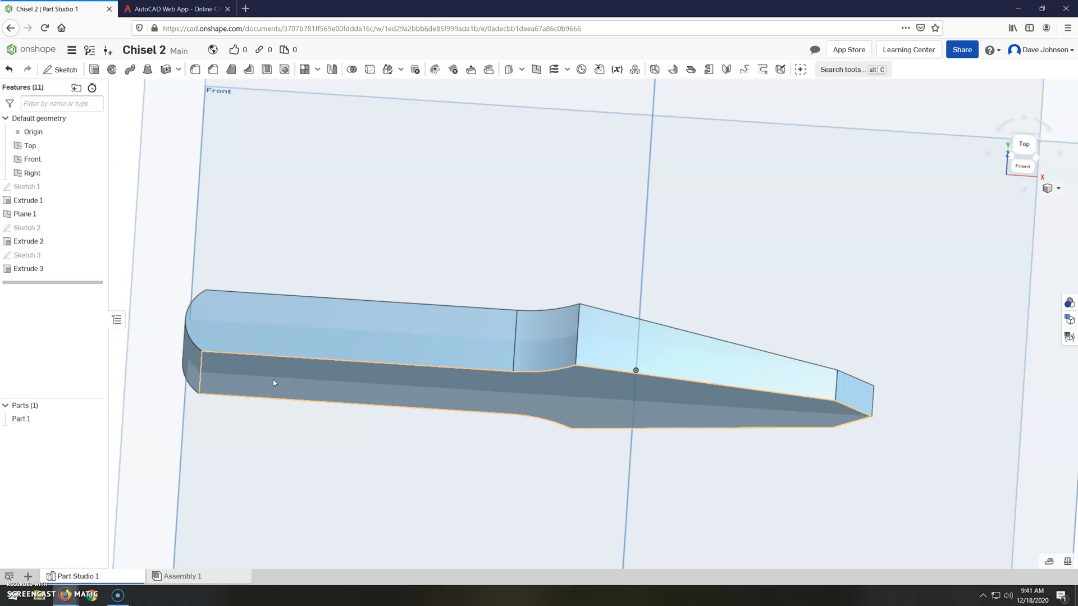
# Switch to the chisel drawing in AutoCAD and erase the green center lines along the shank, shoulder, taper and tip.
pyautogui.click(174, 10)
pyautogui.scroll(5, 644, 402)
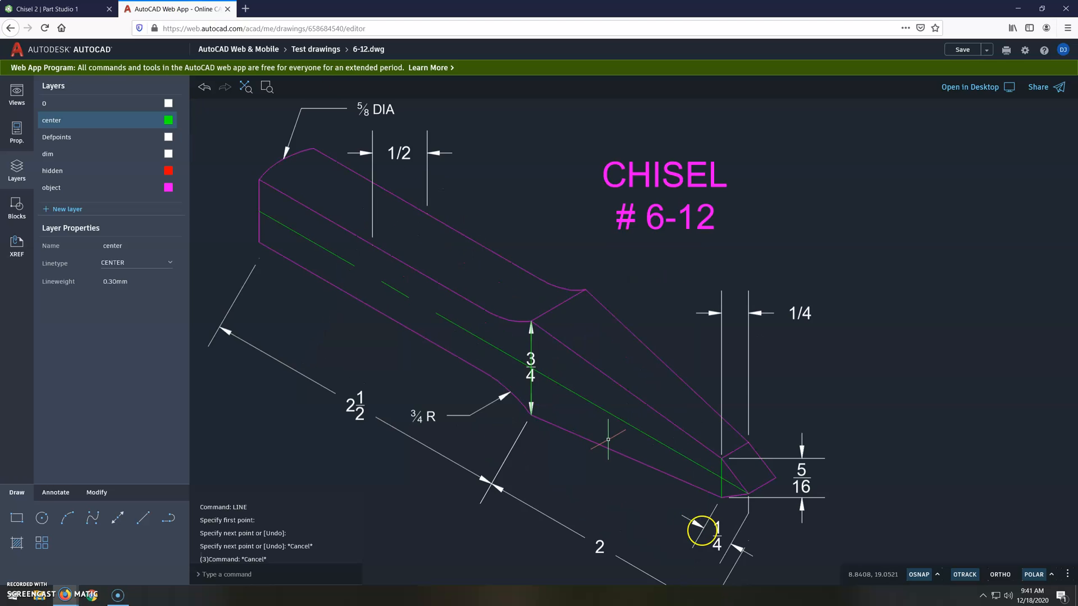
pyautogui.moveTo(554, 341); pyautogui.dragTo(530, 390)
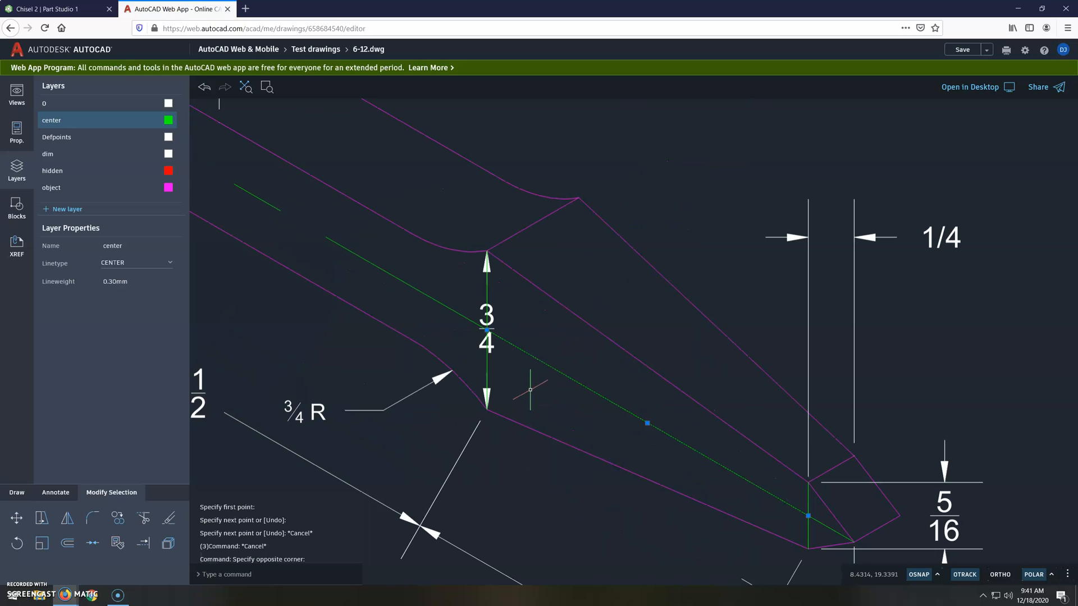
pyautogui.press('Delete')
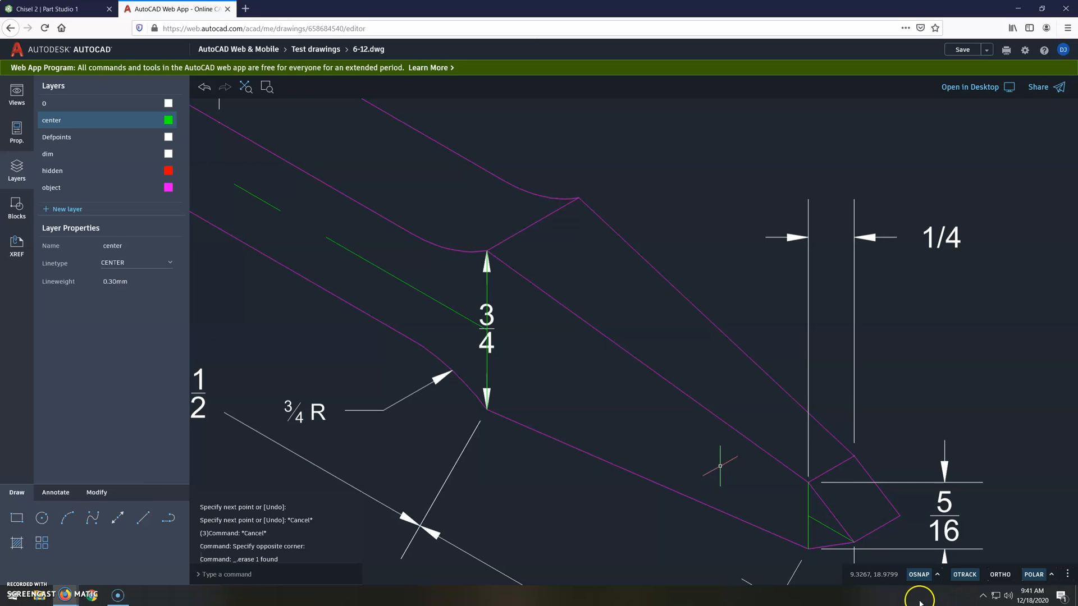
pyautogui.scroll(-3, 809, 347)
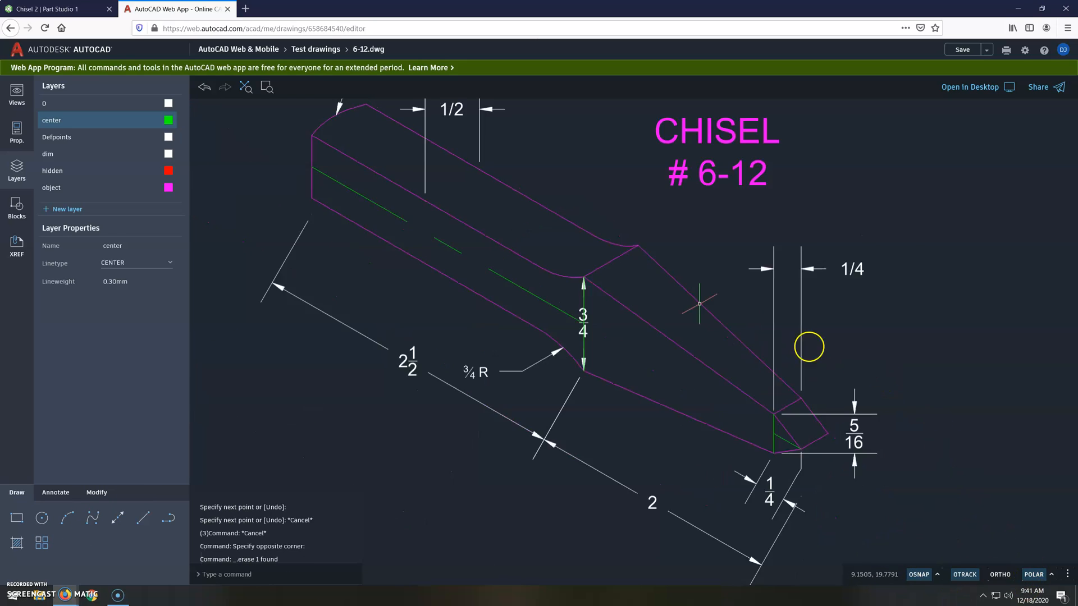
pyautogui.scroll(-1, 699, 304)
pyautogui.click(759, 403)
pyautogui.click(755, 425)
pyautogui.press('Delete')
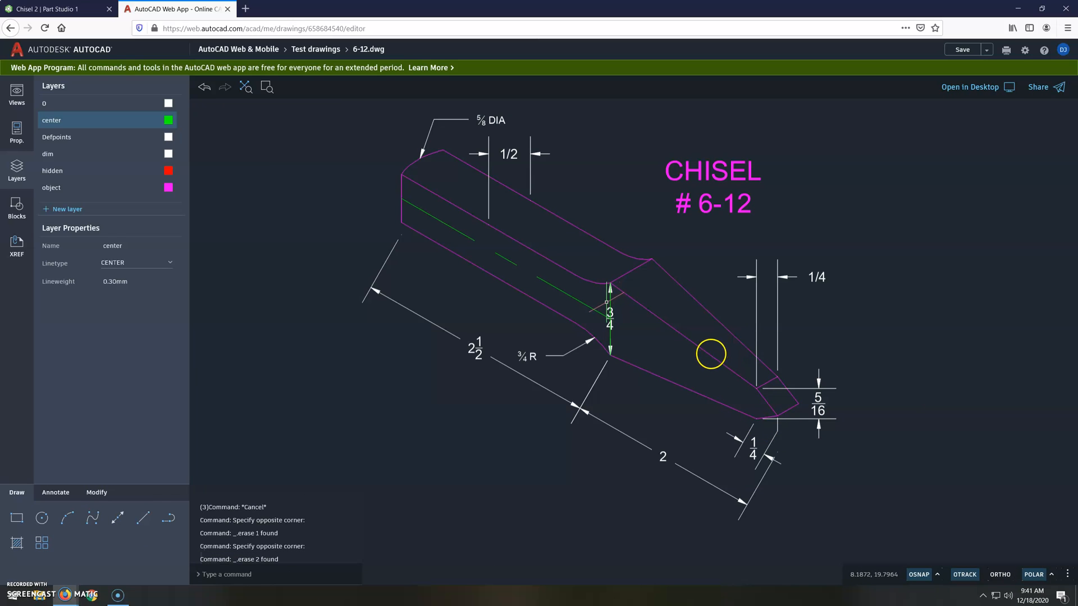
pyautogui.press('Delete')
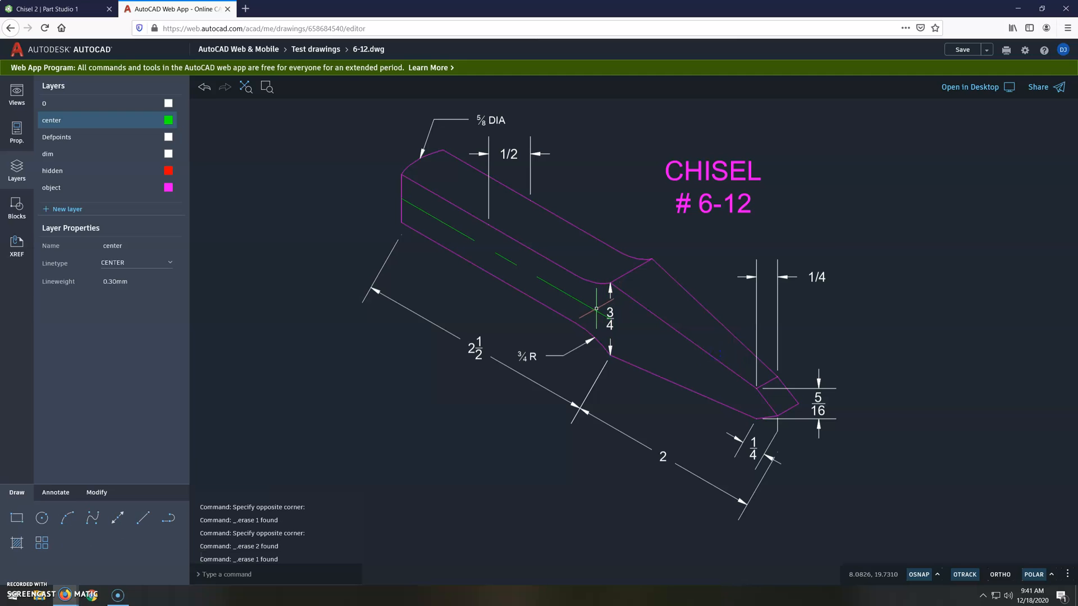
# Examine the isometric chisel drawing's dimensions for the shank, shoulder radius, taper and cutting tip.
pyautogui.scroll(-2, 587, 305)
pyautogui.moveTo(717, 313)
pyautogui.mouseDown(button='middle')
pyautogui.moveTo(601, 350)
pyautogui.moveTo(562, 377)
pyautogui.mouseUp(button='middle')
pyautogui.scroll(1, 471, 301)
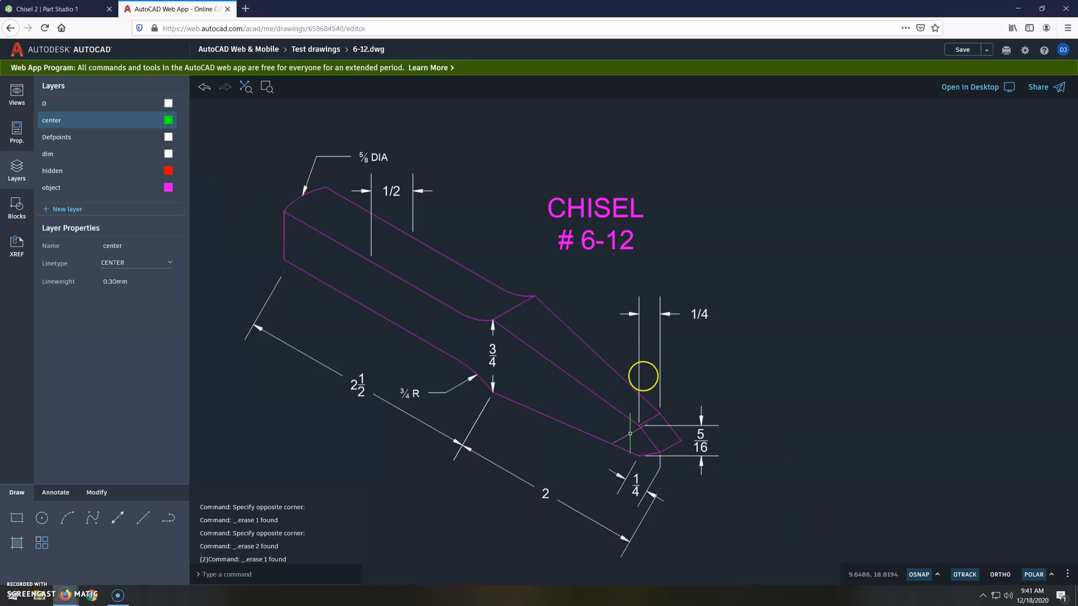
pyautogui.scroll(-1, 707, 427)
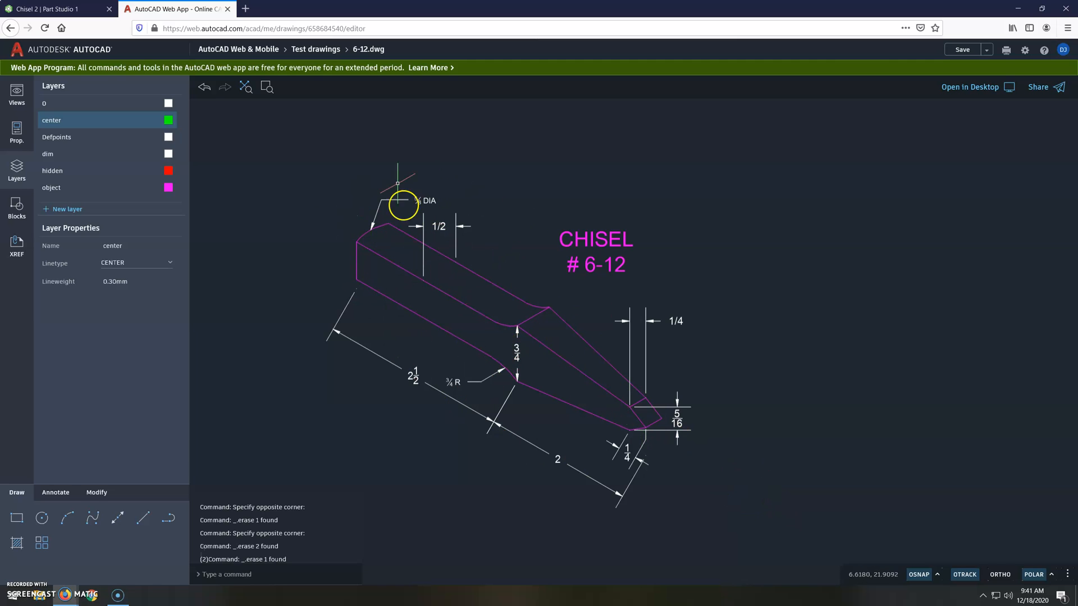
pyautogui.scroll(3, 473, 262)
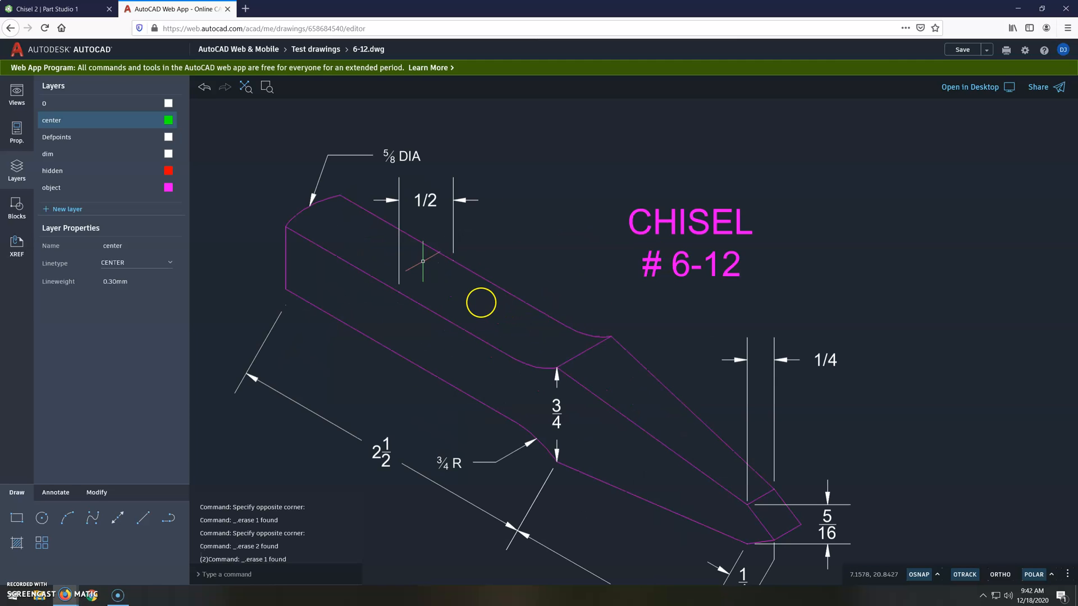
pyautogui.scroll(2, 422, 261)
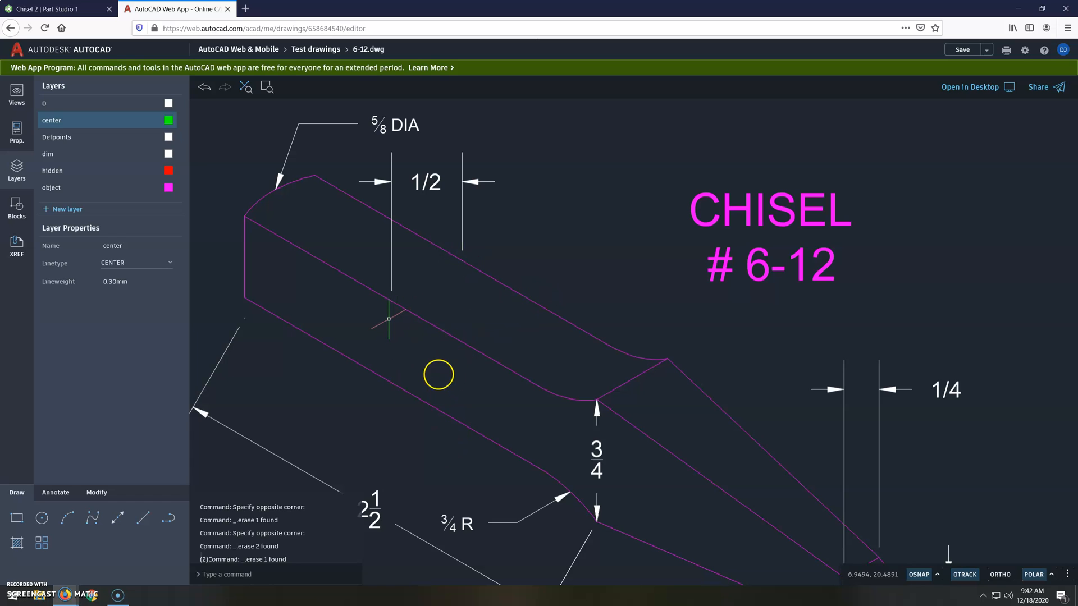
pyautogui.scroll(-2, 459, 307)
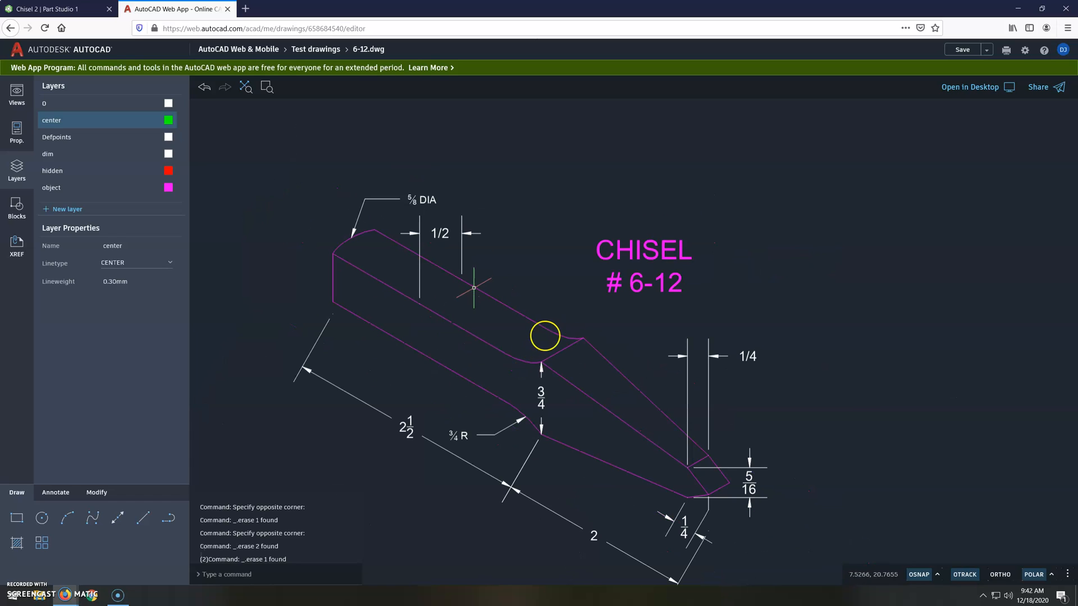
pyautogui.moveTo(584, 313); pyautogui.dragTo(597, 251, button='middle')
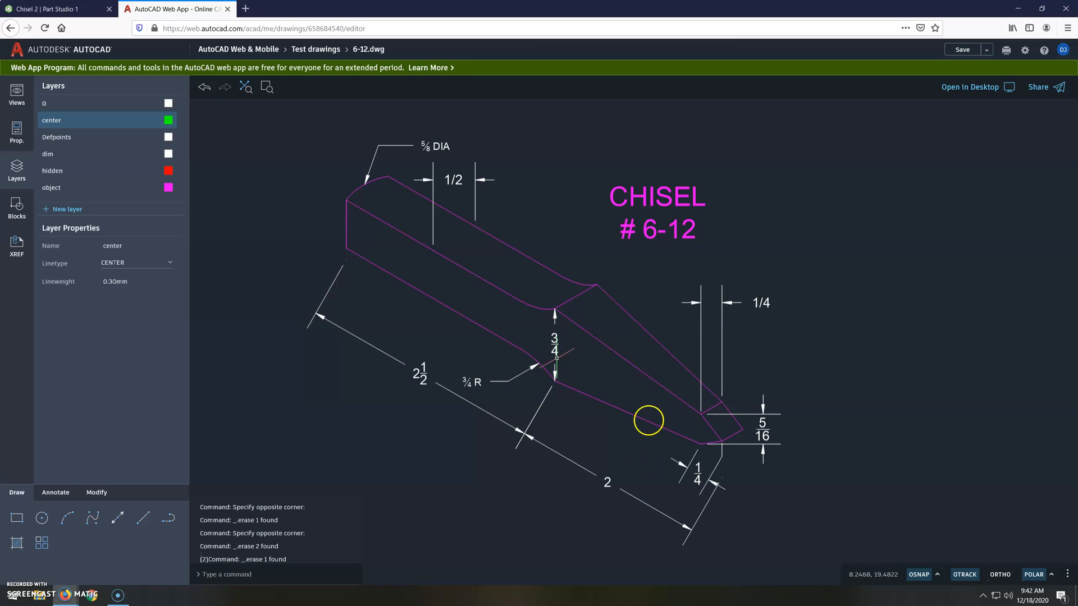
pyautogui.scroll(6, 648, 420)
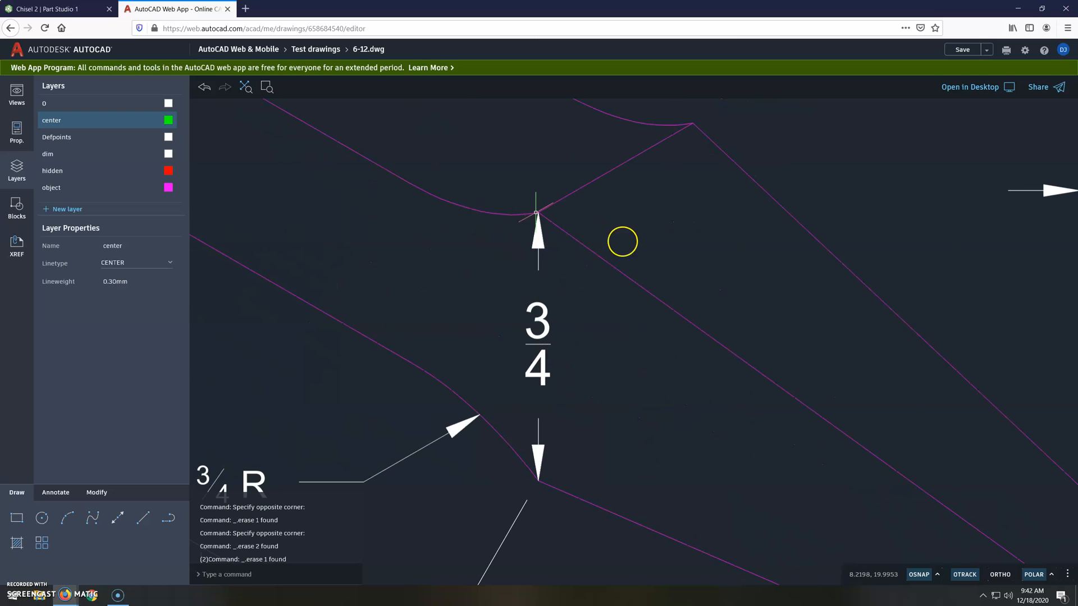
pyautogui.scroll(-5, 654, 257)
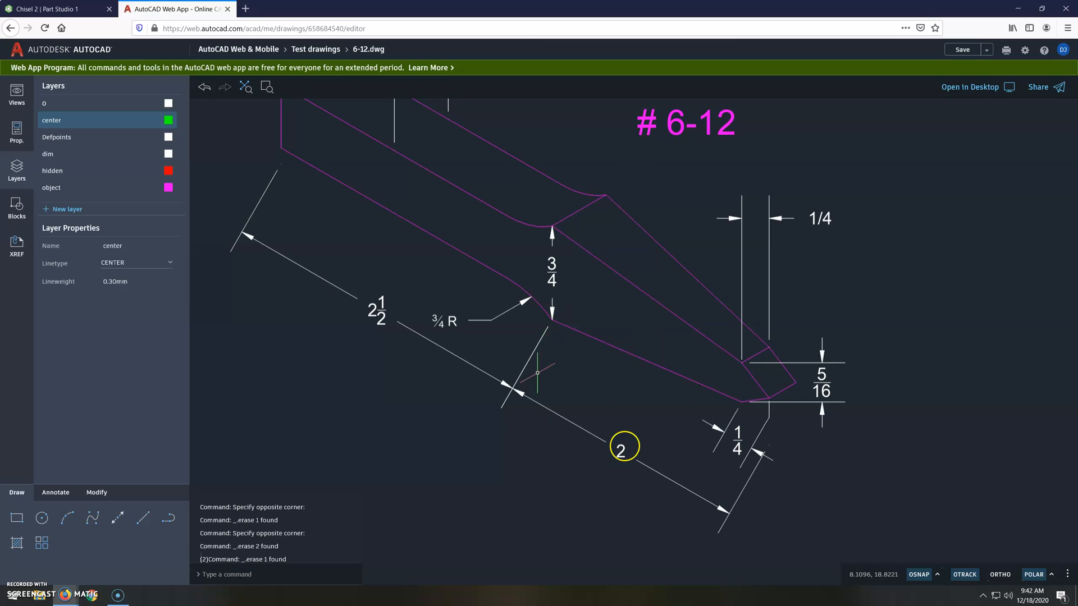
pyautogui.scroll(-2, 624, 446)
pyautogui.moveTo(522, 240); pyautogui.dragTo(533, 299, button='middle')
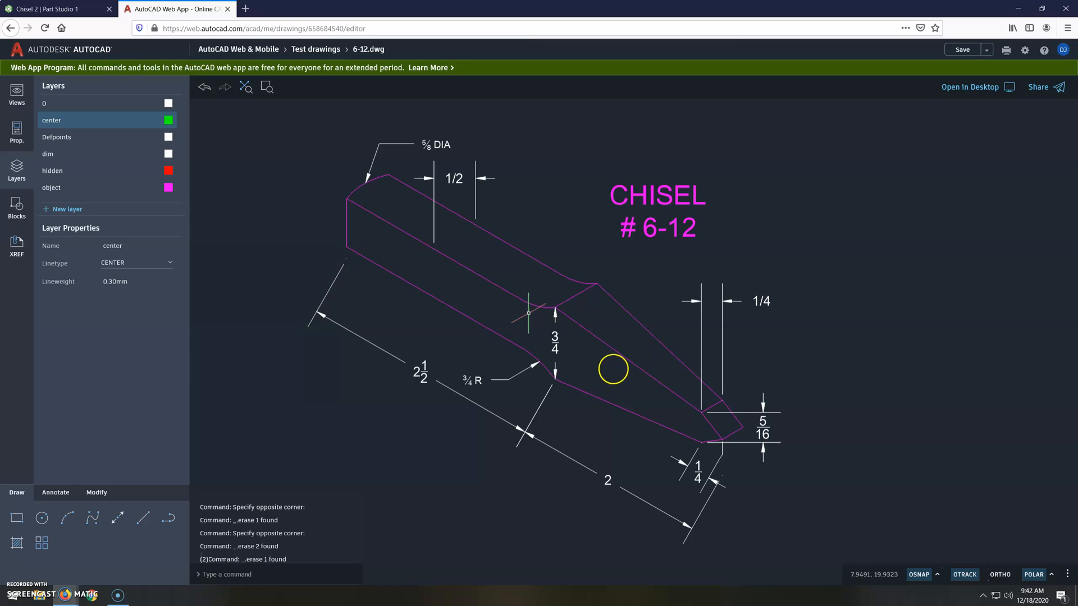
pyautogui.scroll(2, 739, 428)
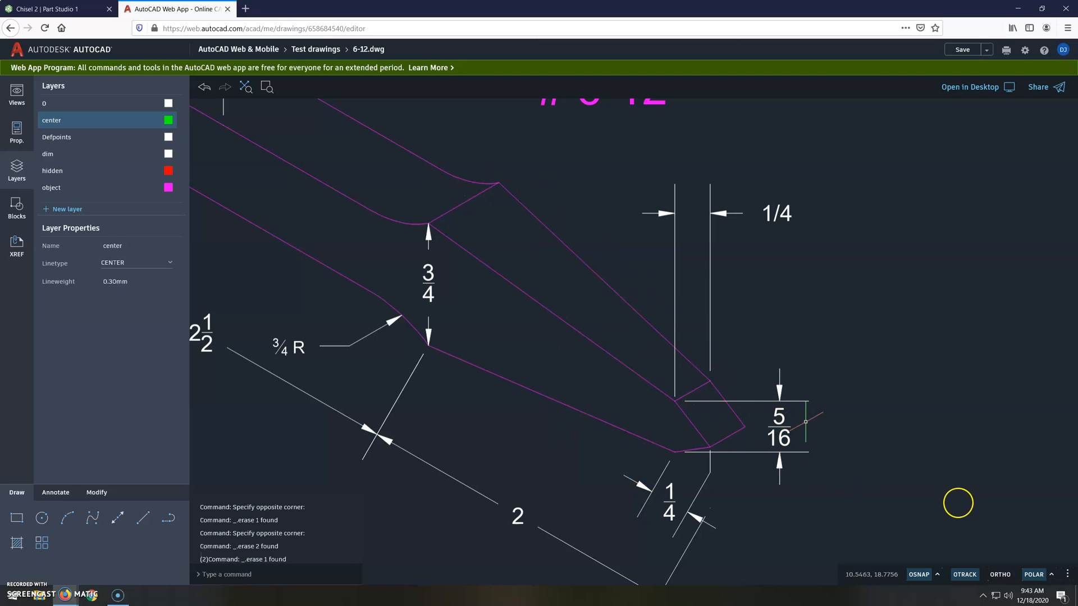
pyautogui.scroll(-2, 1010, 486)
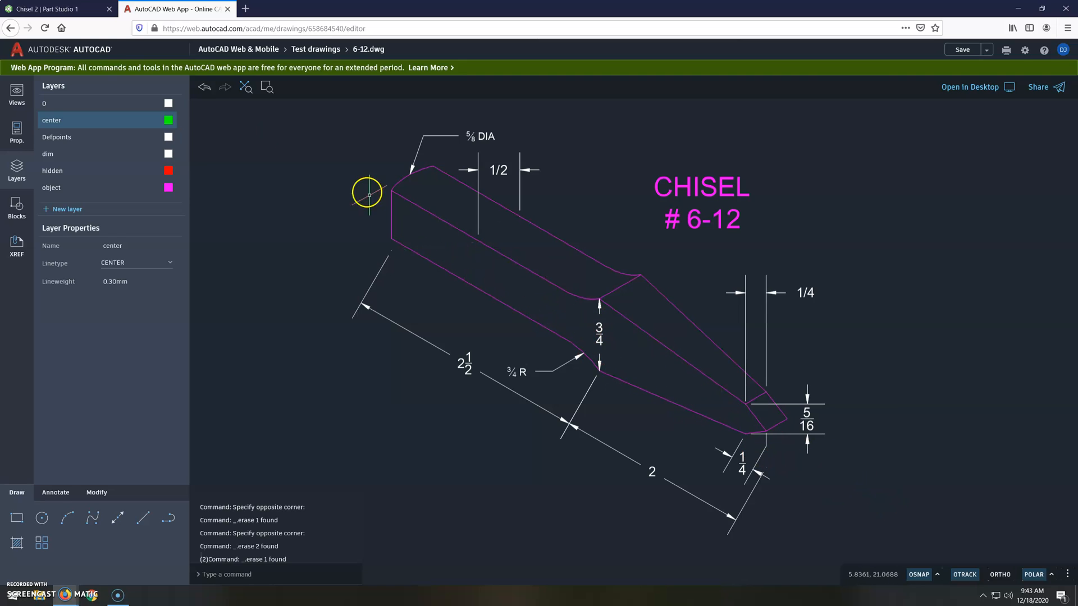
# Switch to the Onshape chisel model and measure the distance between its front side face and the Front plane.
pyautogui.click(57, 7)
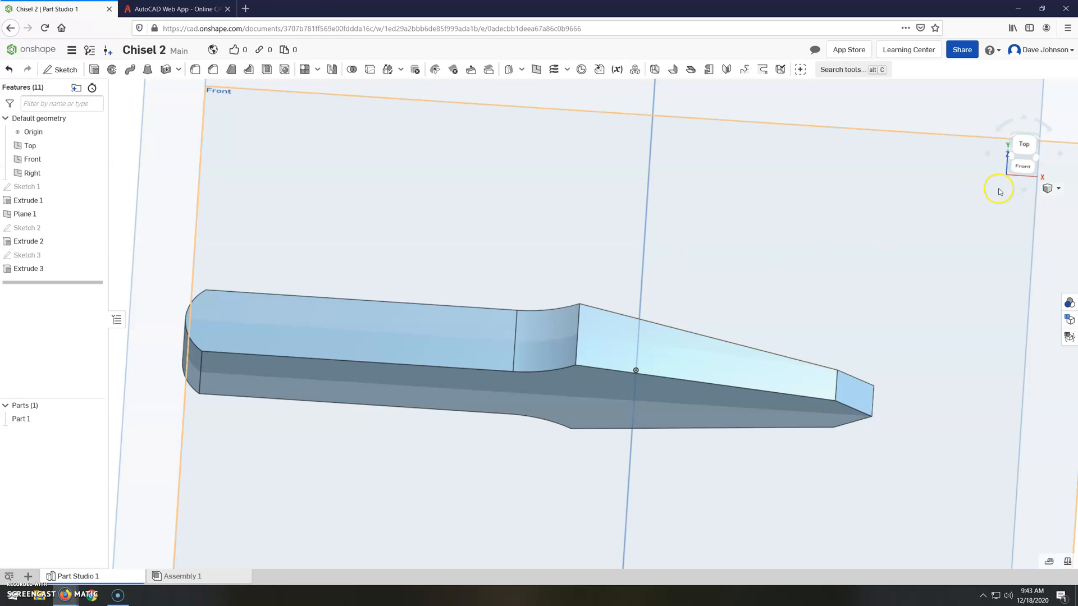
pyautogui.click(1023, 144)
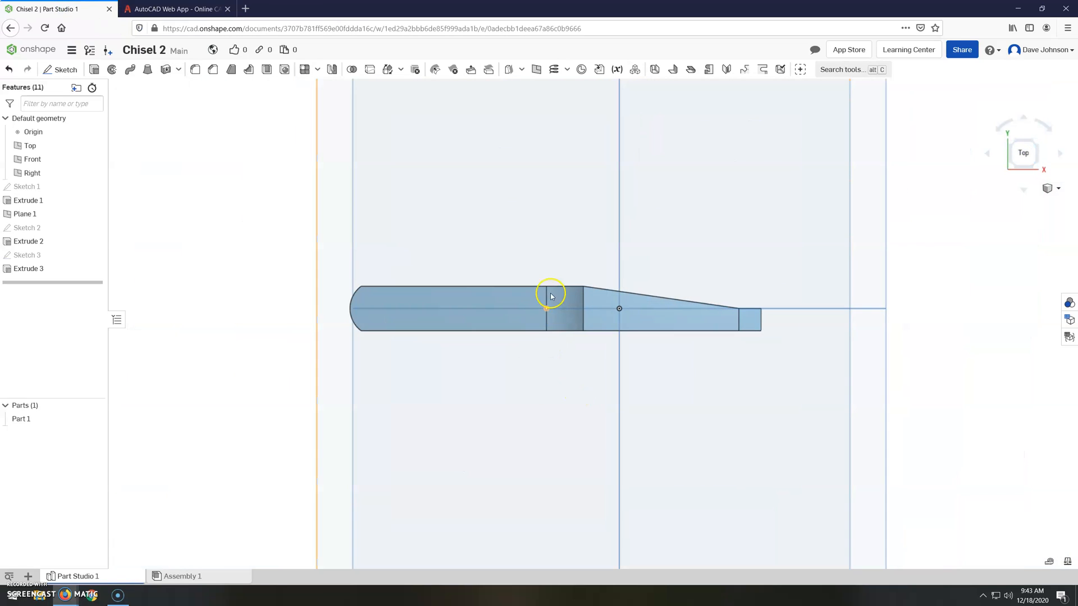
pyautogui.scroll(1, 578, 284)
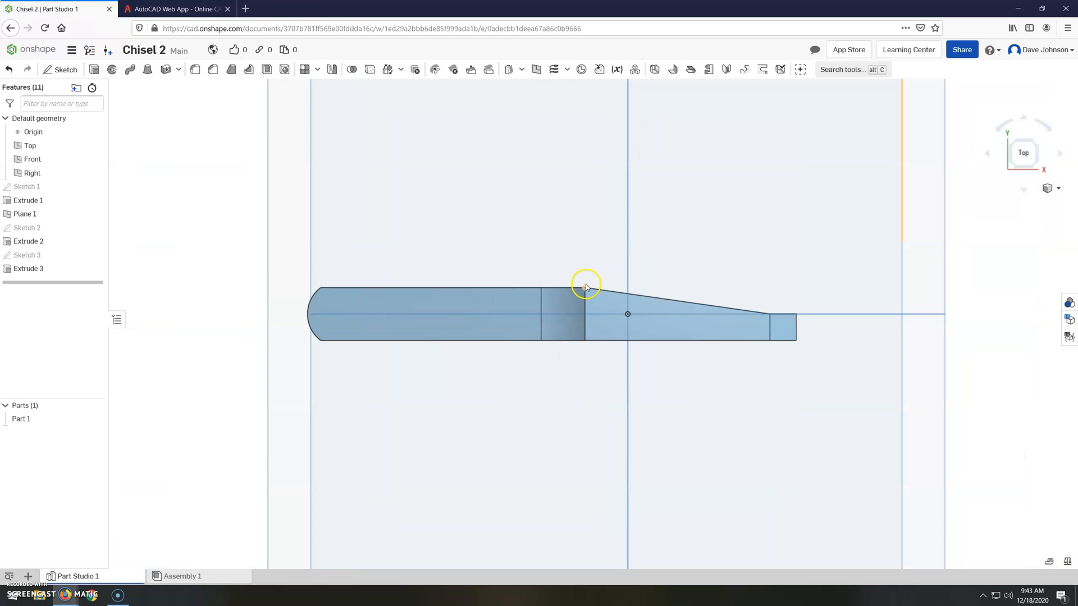
pyautogui.click(1036, 168)
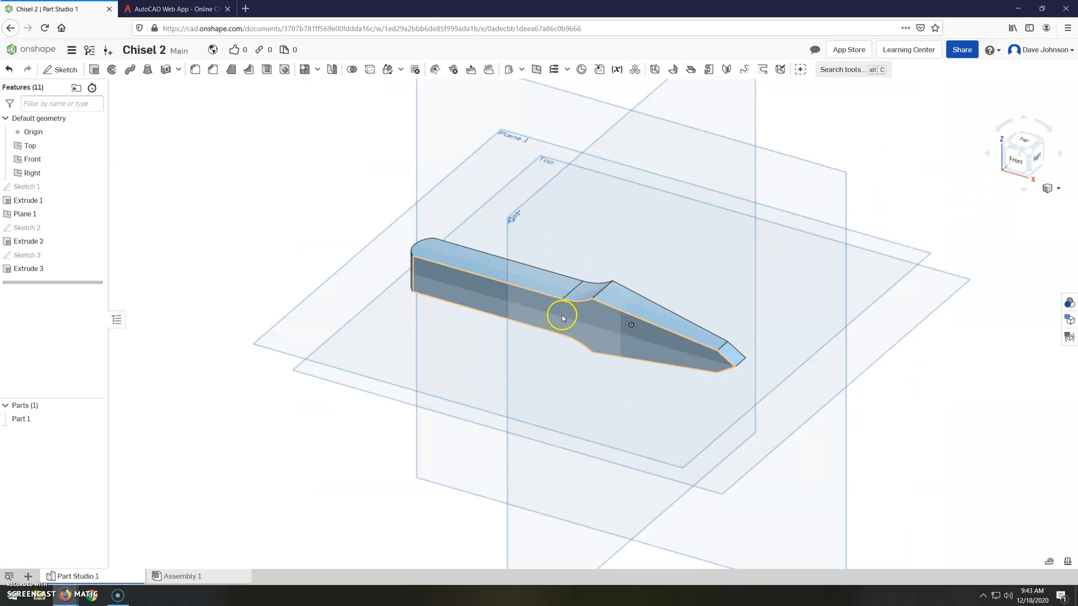
pyautogui.click(565, 316)
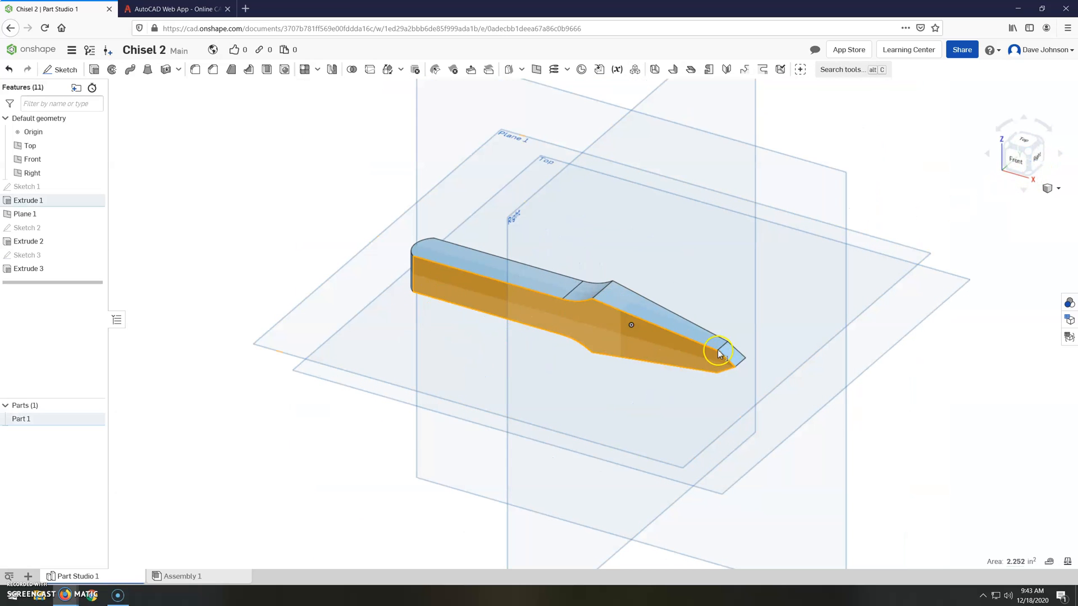
pyautogui.click(778, 251)
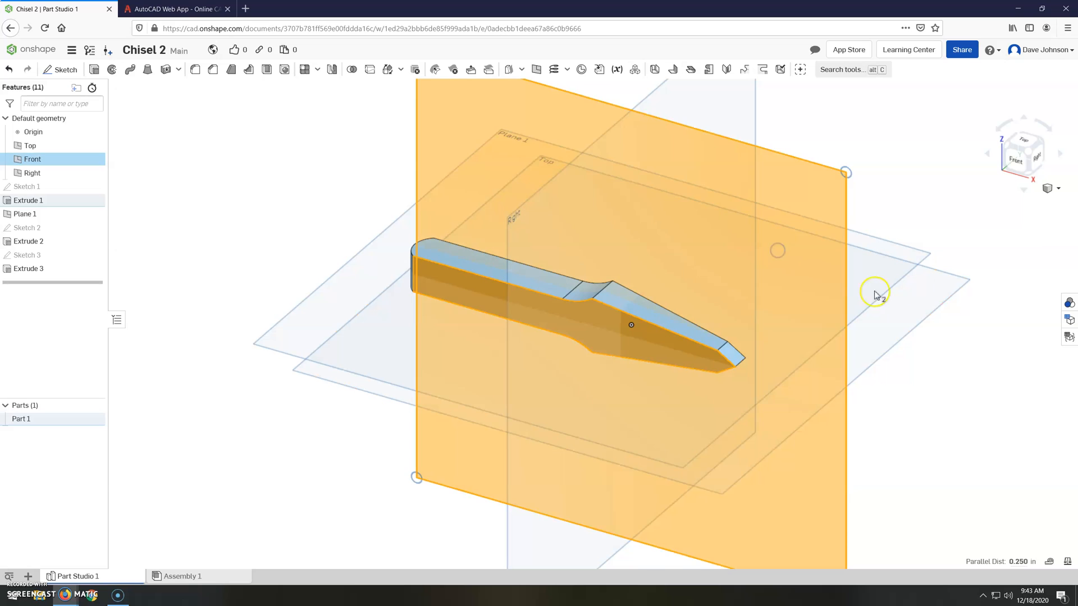
pyautogui.click(965, 382)
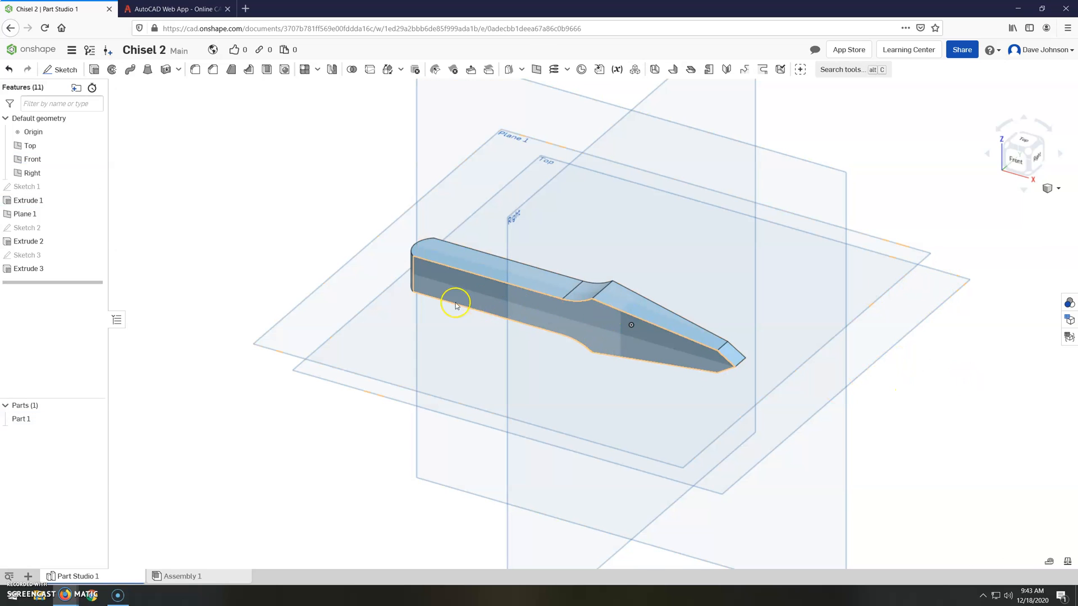
# Examine the chisel's one-sided taper and squared tip from the top and from an angle.
pyautogui.click(1022, 140)
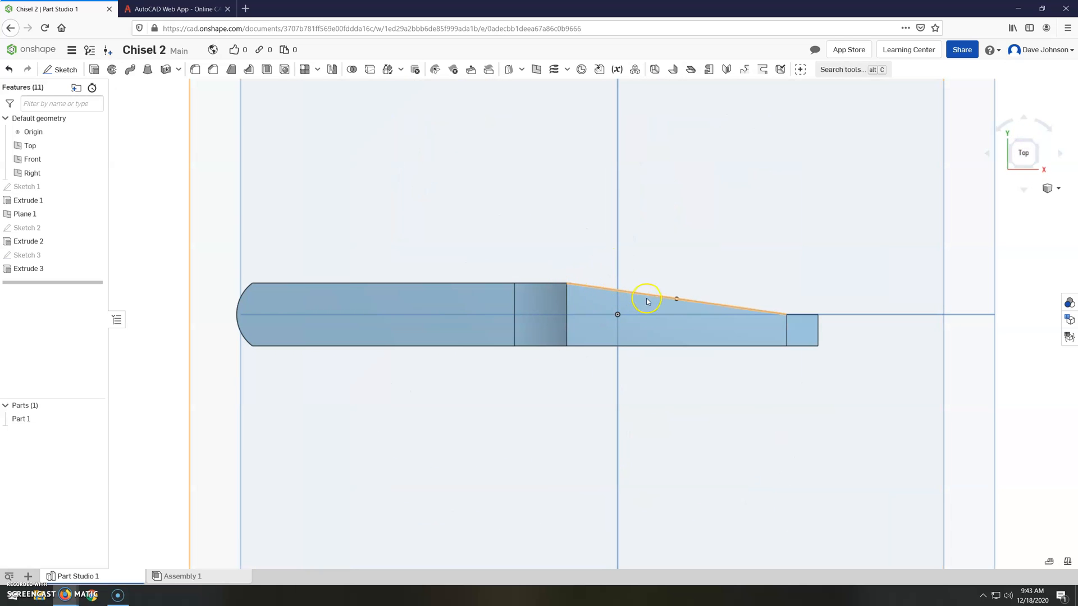
pyautogui.scroll(3, 805, 315)
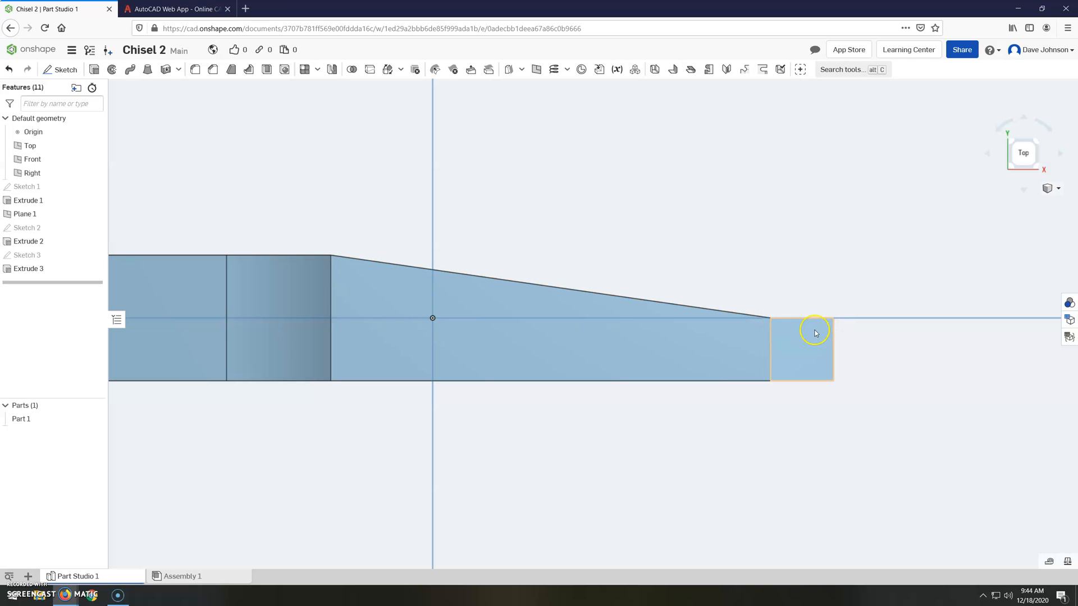
pyautogui.scroll(-4, 708, 292)
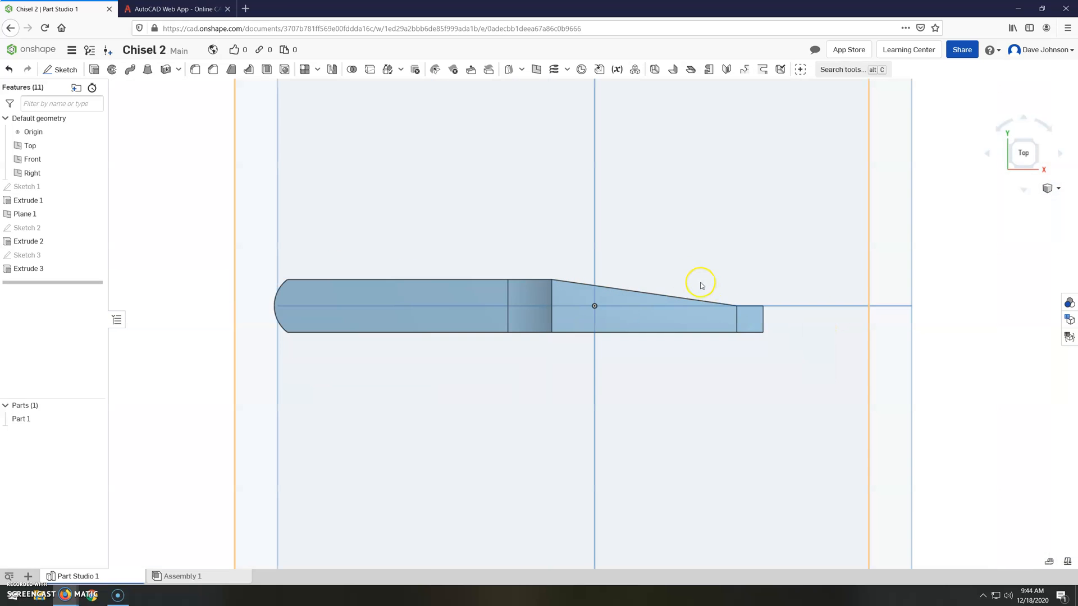
pyautogui.moveTo(176, 342); pyautogui.dragTo(217, 258, button='right')
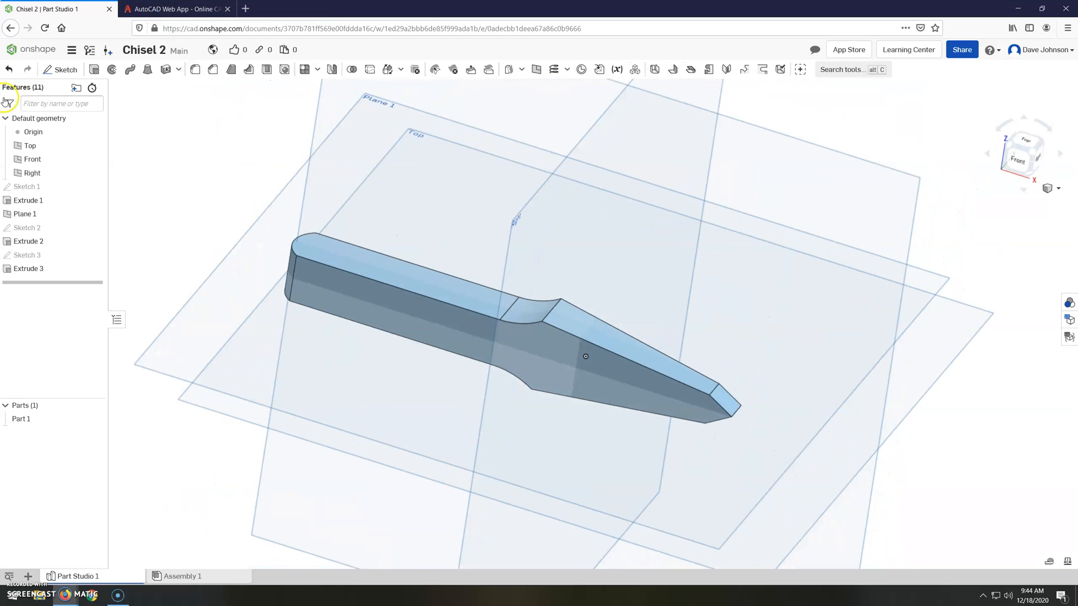
# Switch to the AutoCAD chisel drawing and draw a 2.5 center line from the midpoint of the shank's end edge, parallel to the shank.
pyautogui.click(163, 11)
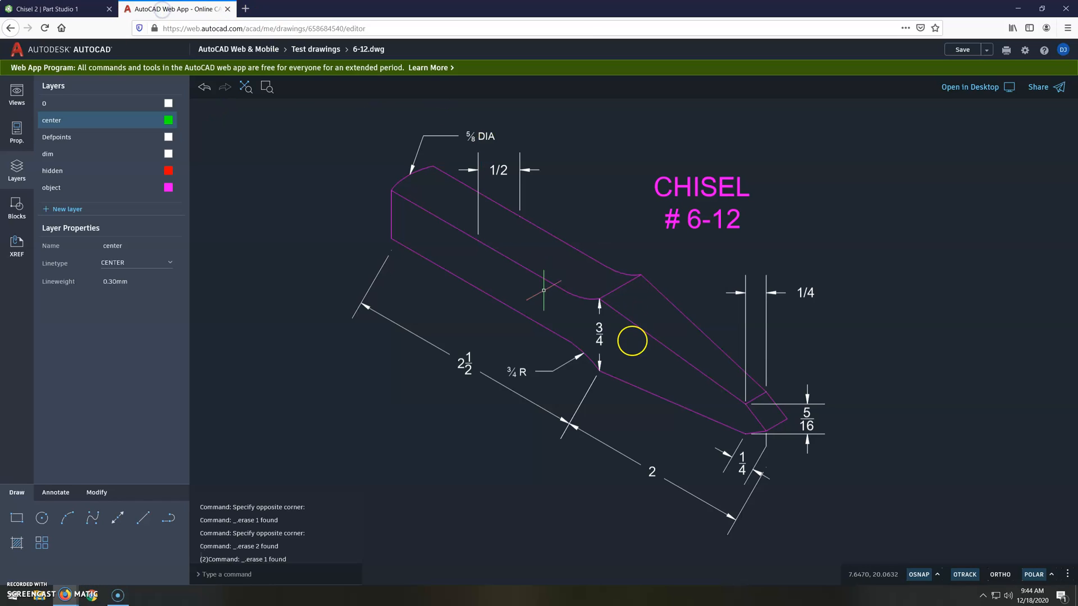
pyautogui.scroll(-1, 650, 320)
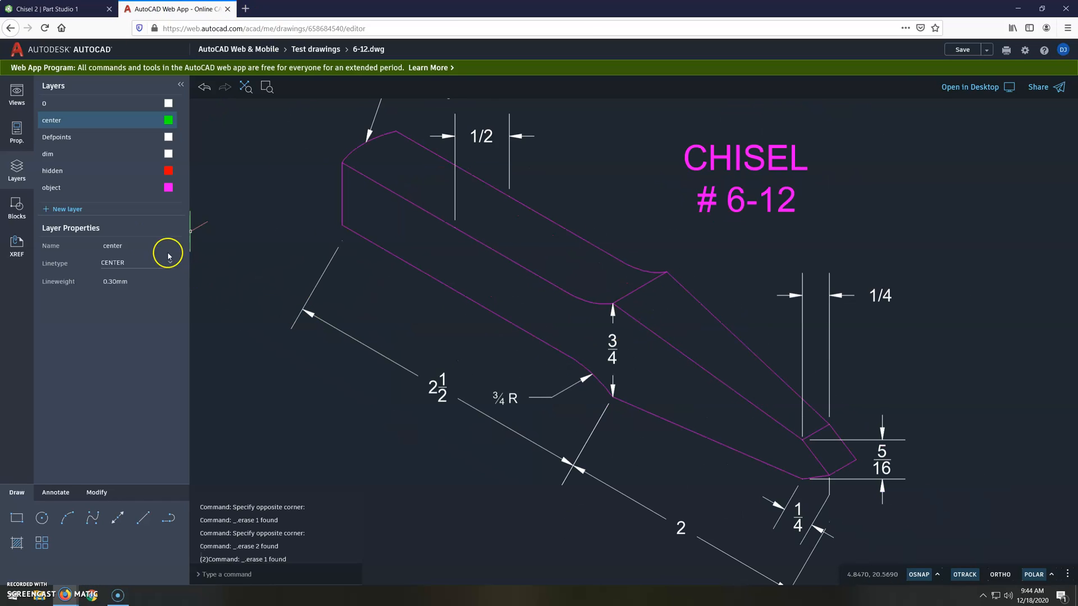
pyautogui.click(142, 518)
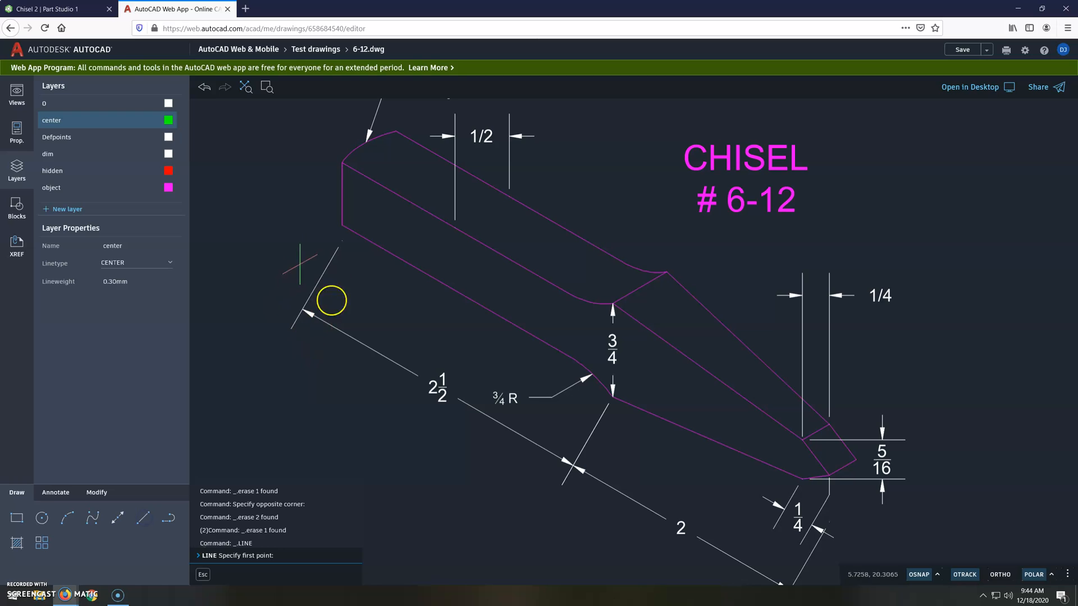
pyautogui.click(342, 194)
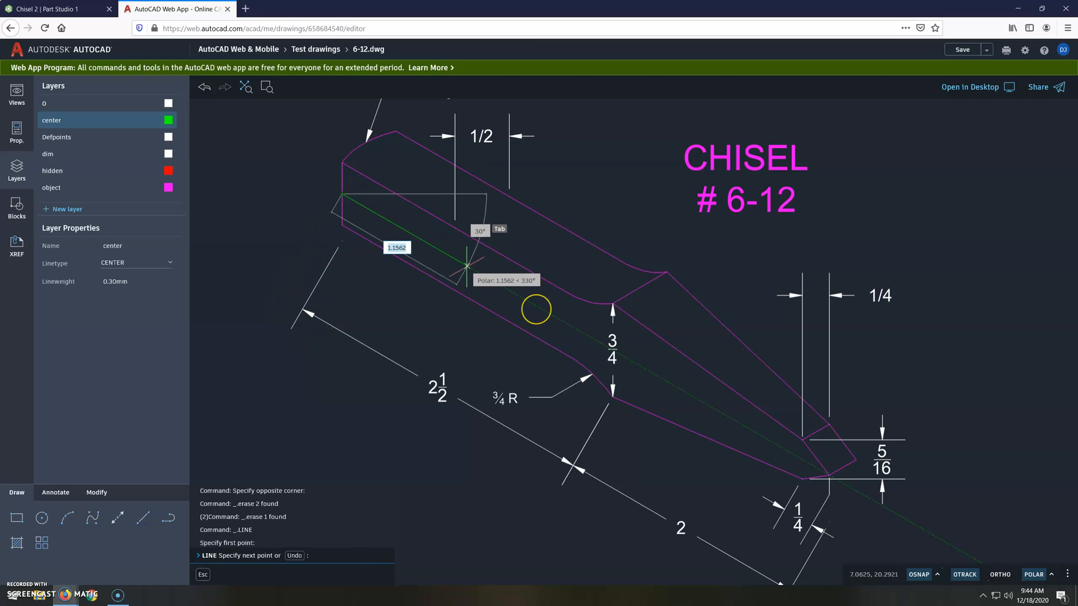
pyautogui.write('2.5')
pyautogui.press('Return')
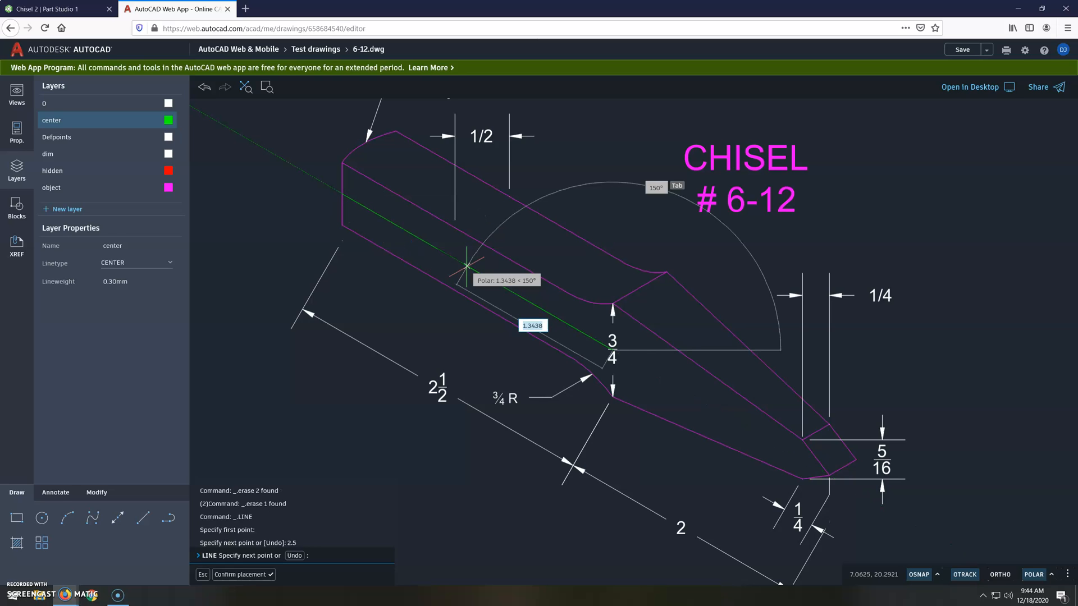
pyautogui.press('Escape')
pyautogui.press('Escape')
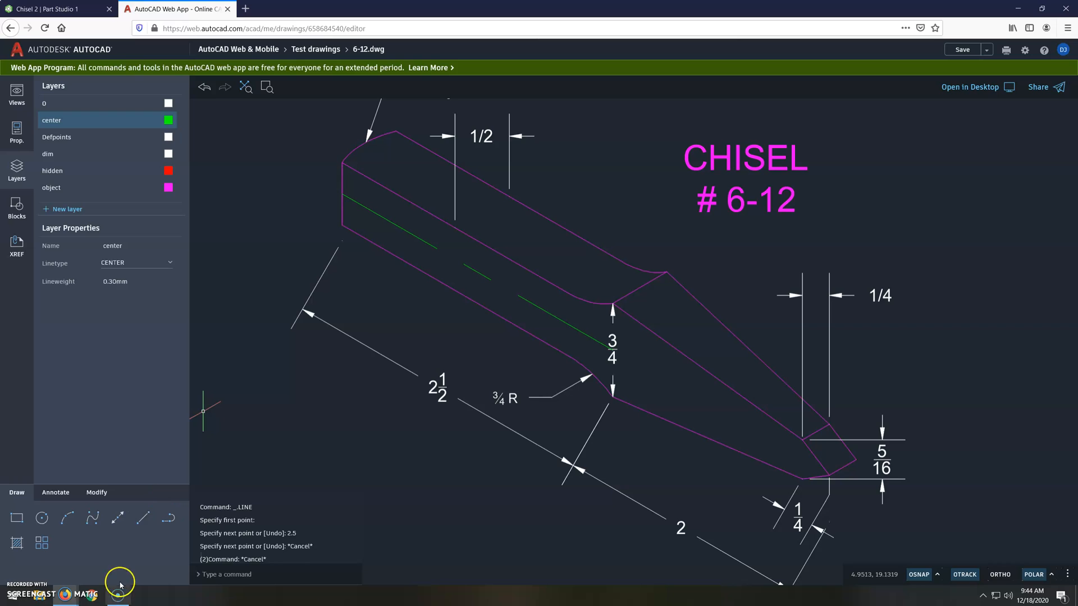
# Draw a vertical center line across the shoulder from its lower corner to its upper corner, along the 3/4 dimension.
pyautogui.click(142, 520)
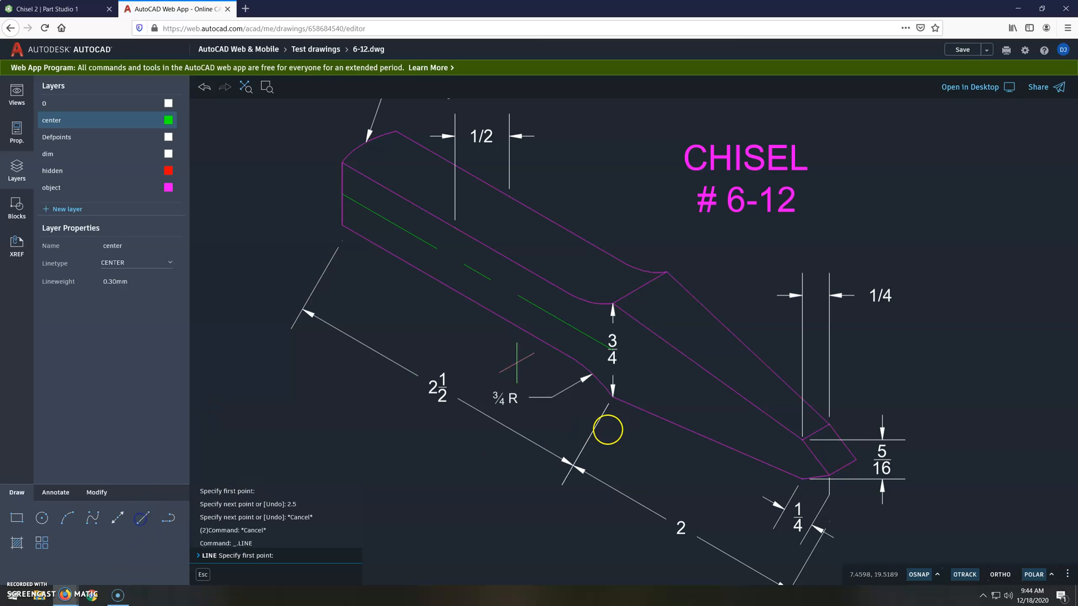
pyautogui.click(613, 397)
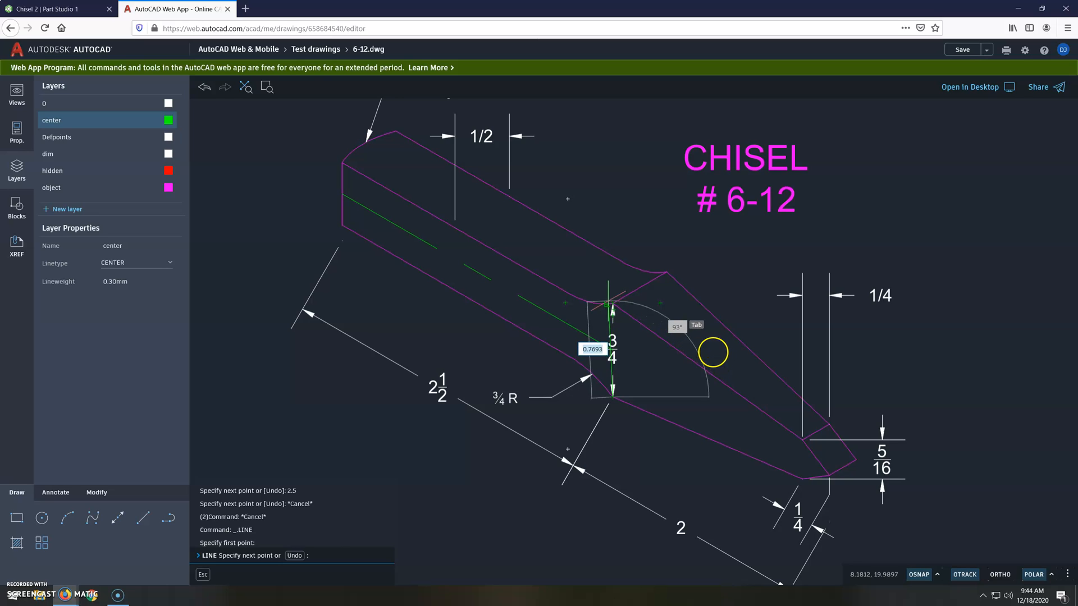
pyautogui.click(716, 352)
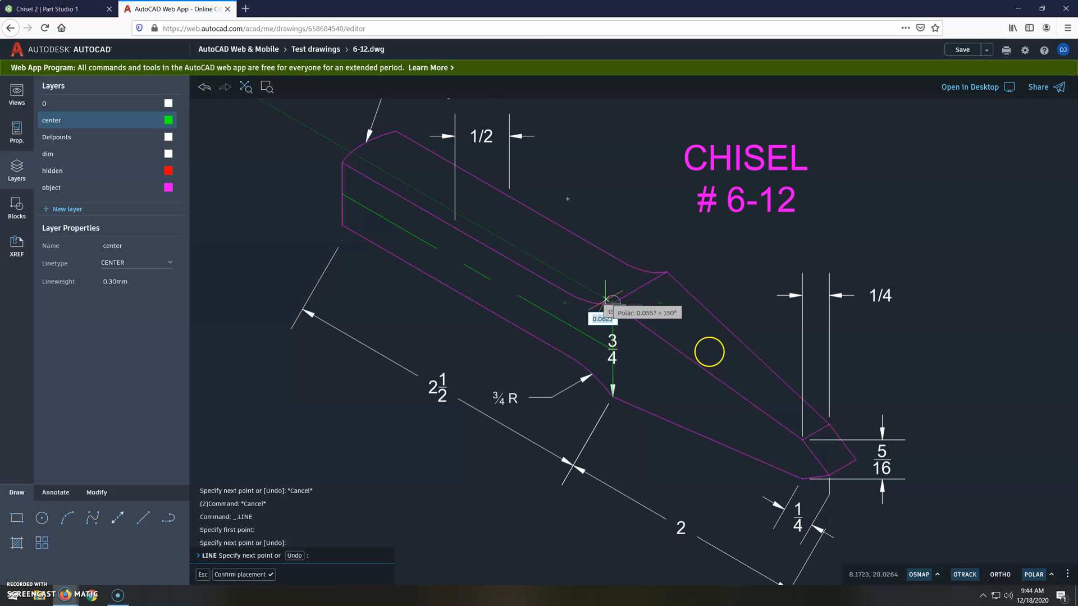
pyautogui.press('Escape')
pyautogui.press('Escape')
pyautogui.press('Escape')
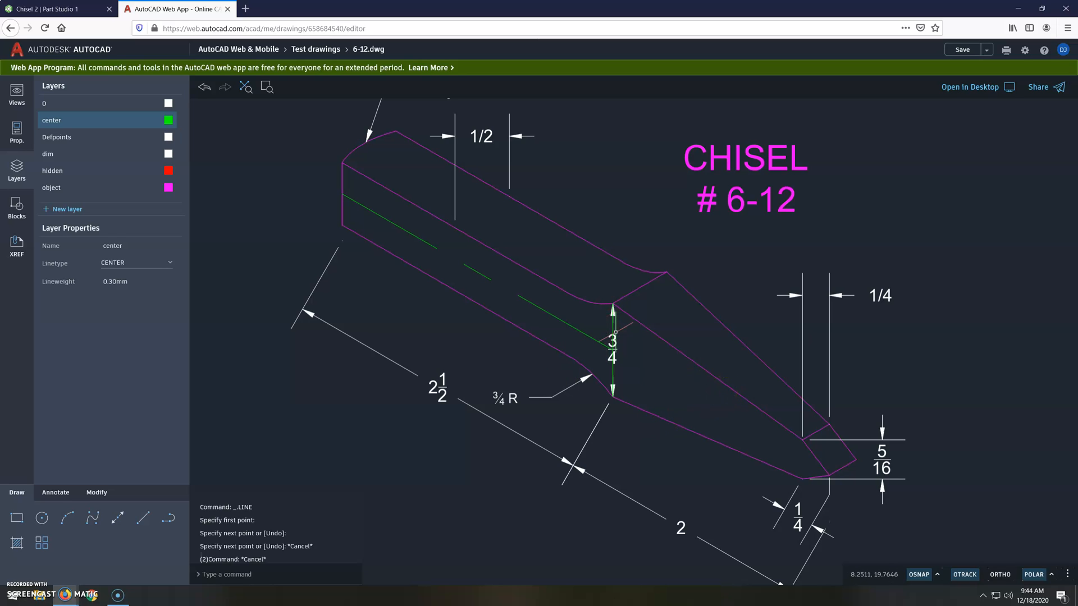
# Continue the center line 1.75 at 330° from the shoulder line's midpoint through the taper.
pyautogui.scroll(1, 682, 401)
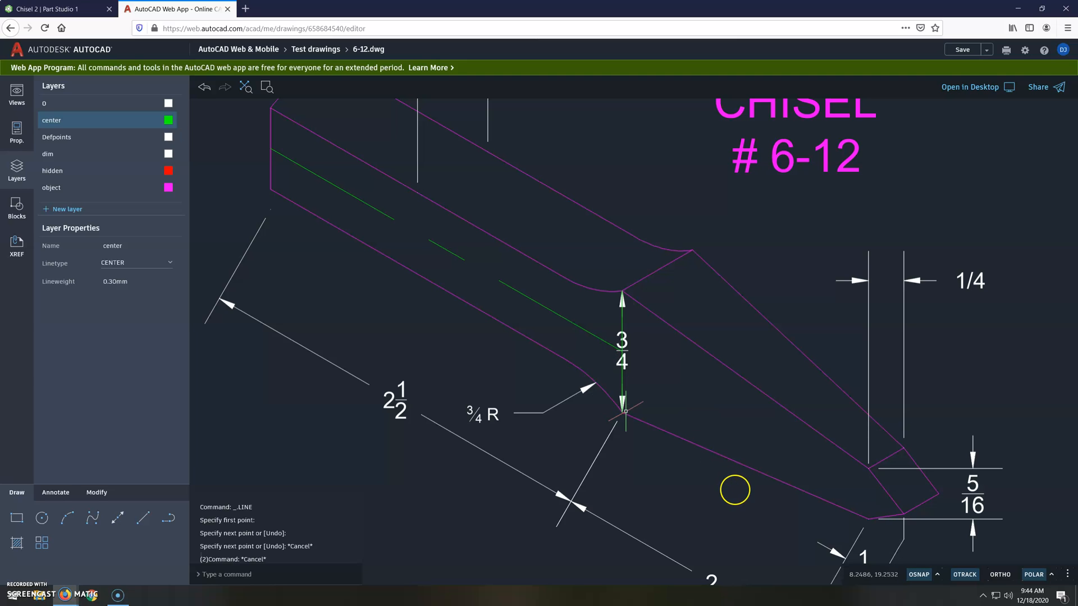
pyautogui.scroll(-2, 722, 371)
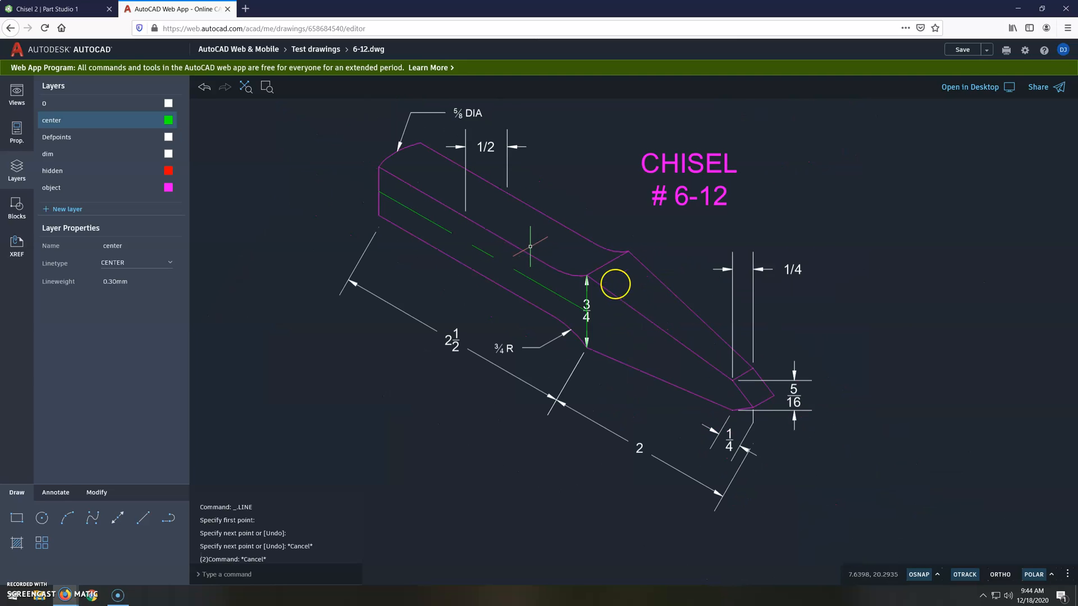
pyautogui.scroll(2, 782, 416)
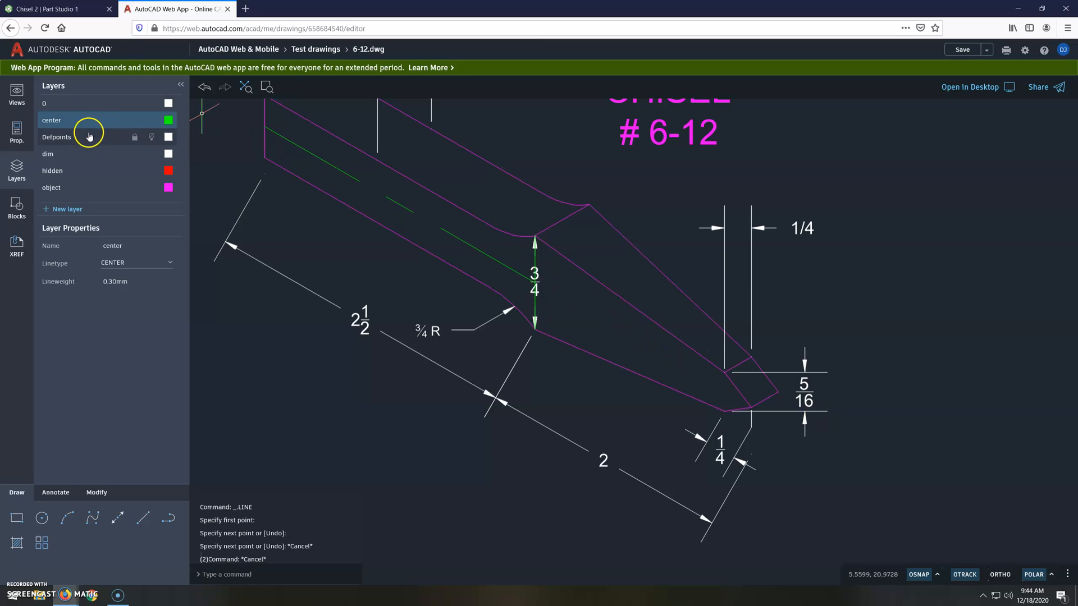
pyautogui.click(141, 513)
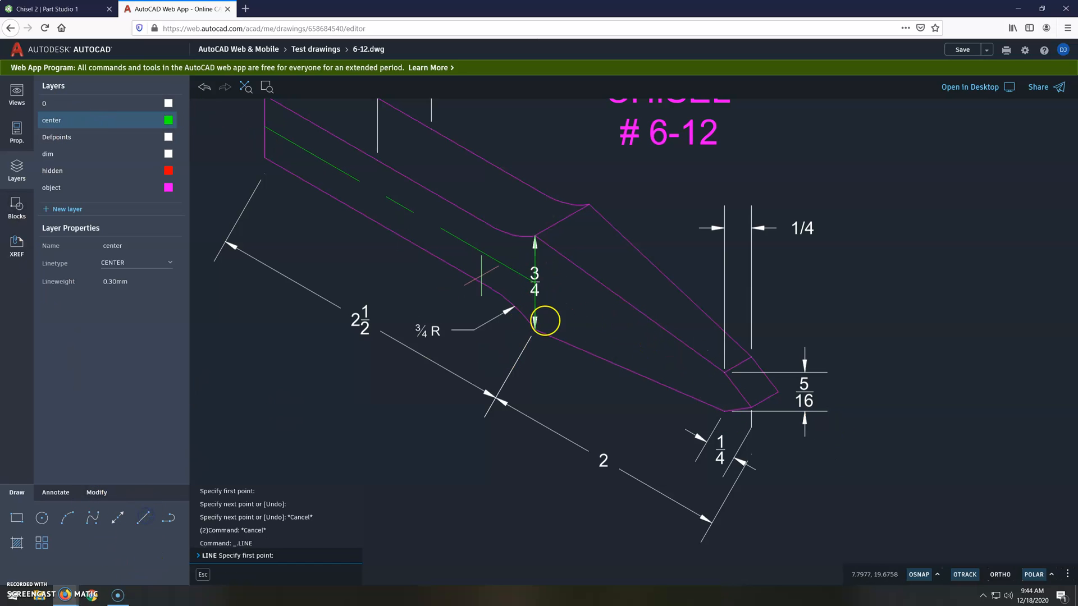
pyautogui.click(534, 282)
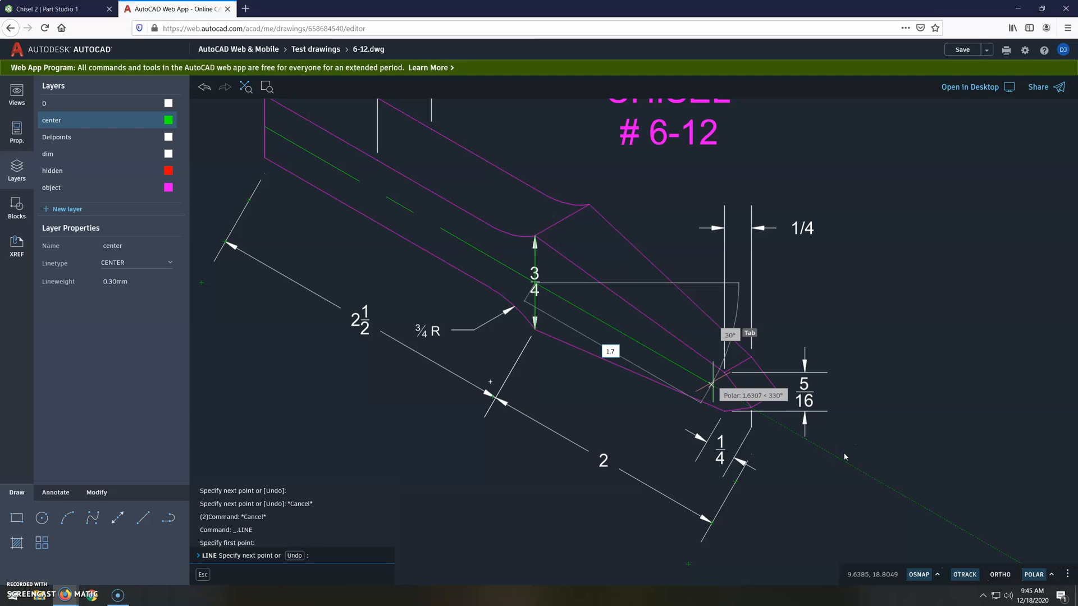
pyautogui.write('5')
pyautogui.press('Return')
pyautogui.press('Escape')
# Draw a vertical center line where the taper meets the cutting tip, from the lower corner to the upper corner.
pyautogui.scroll(5, 928, 450)
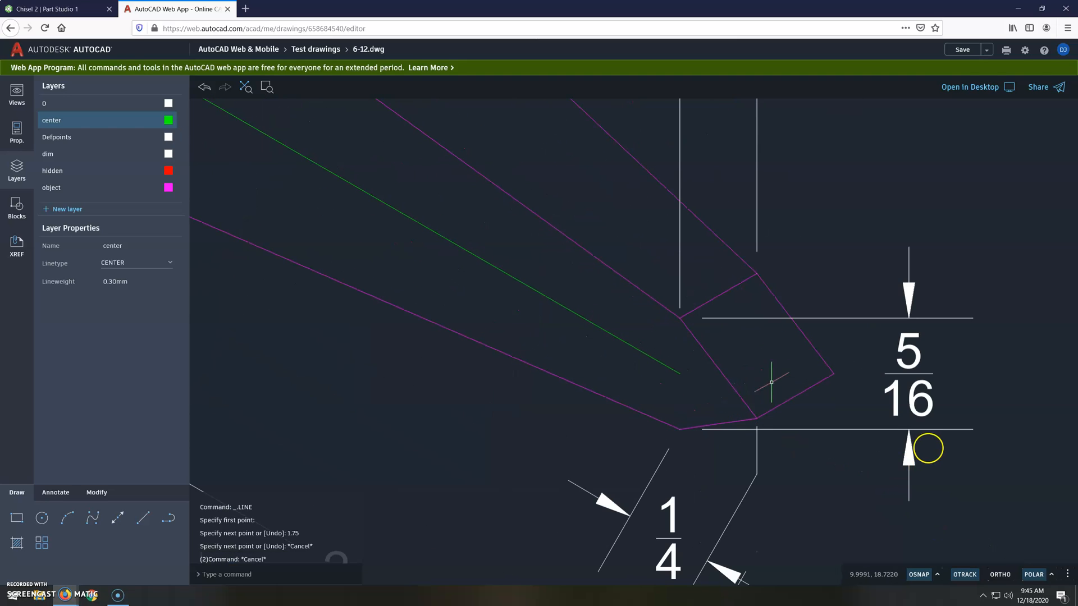
pyautogui.moveTo(710, 342); pyautogui.dragTo(460, 212, button='middle')
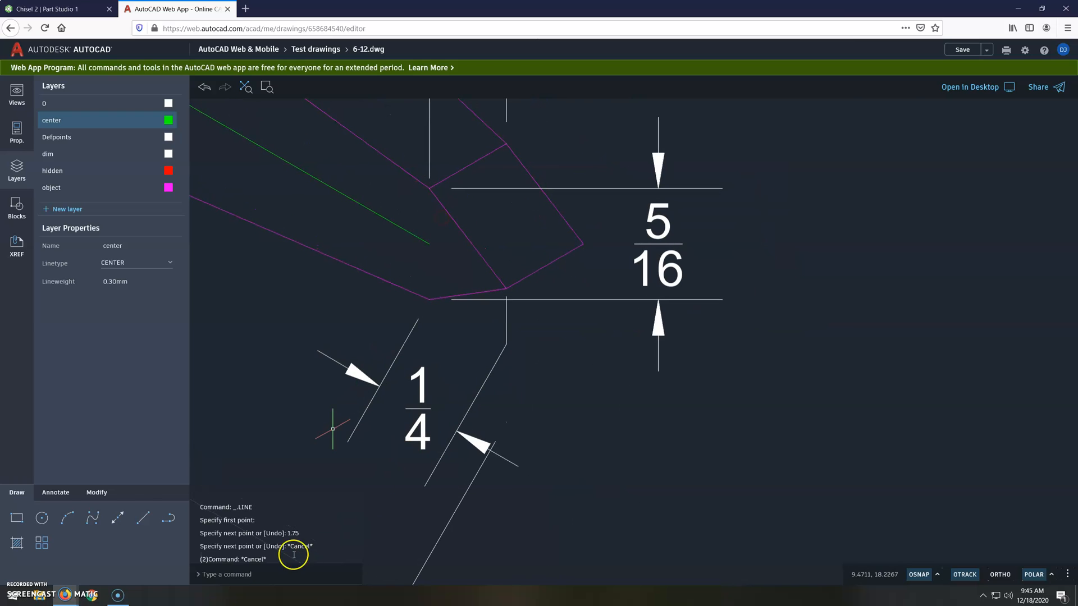
pyautogui.click(143, 518)
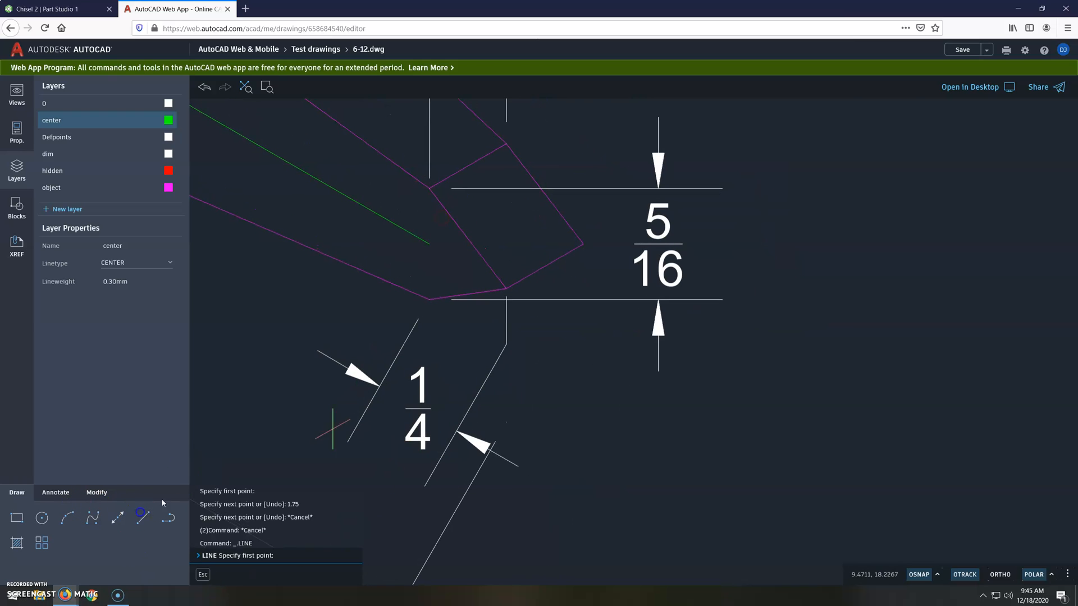
pyautogui.click(430, 300)
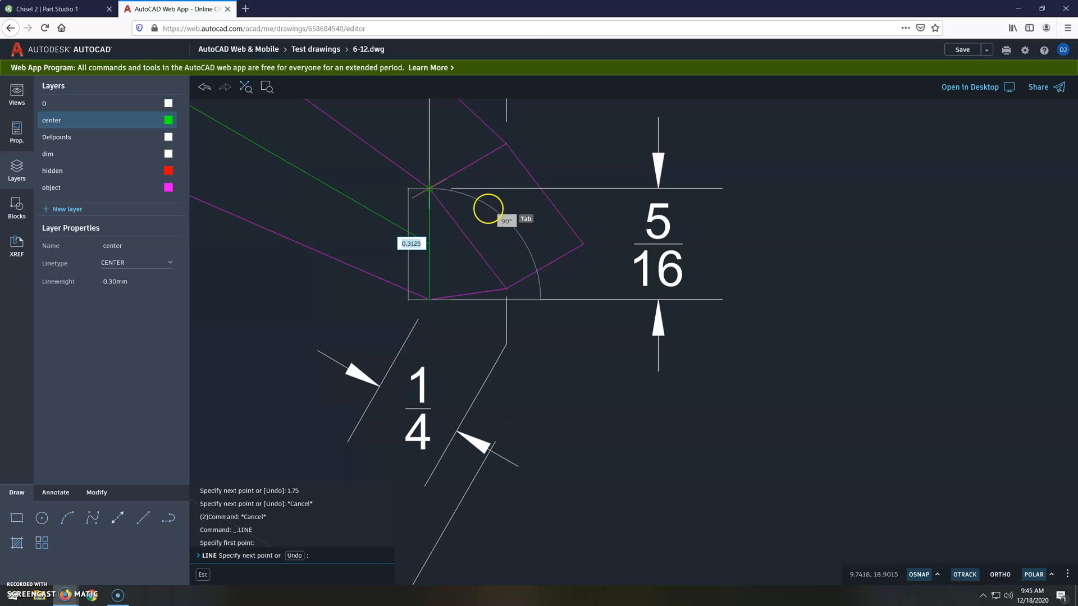
pyautogui.press('Escape')
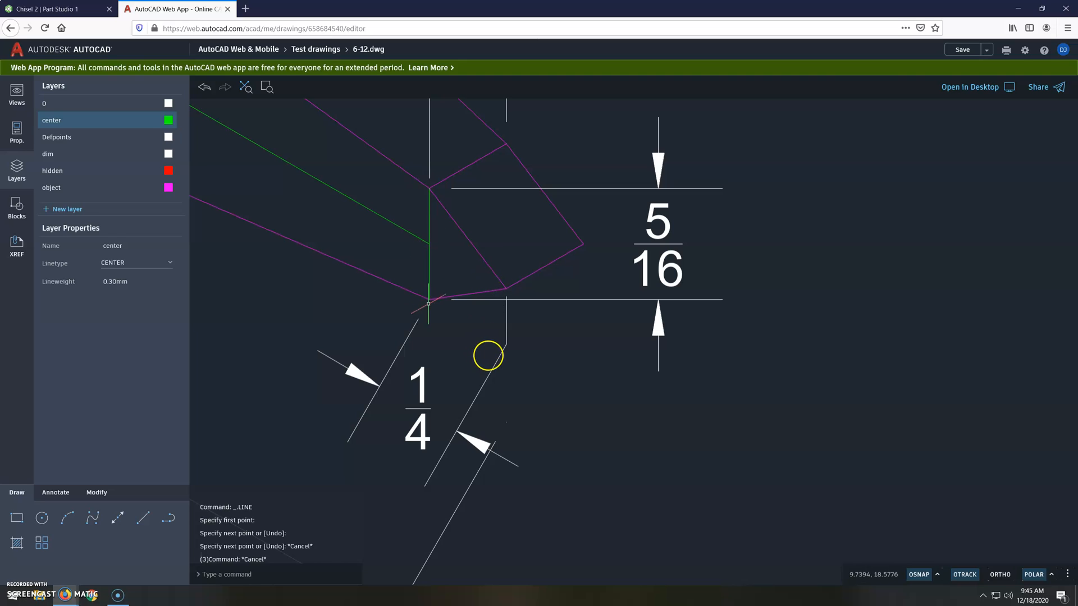
# Draw a 0.25 center line at 330° from the midpoint of the vertical tip line to the cutting edge.
pyautogui.click(142, 518)
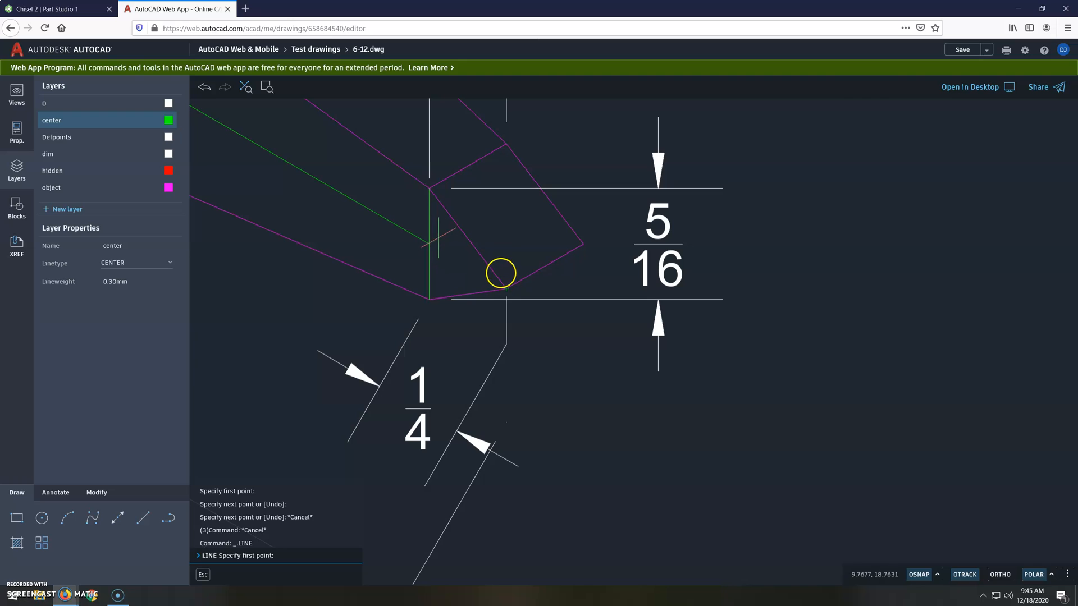
pyautogui.click(429, 244)
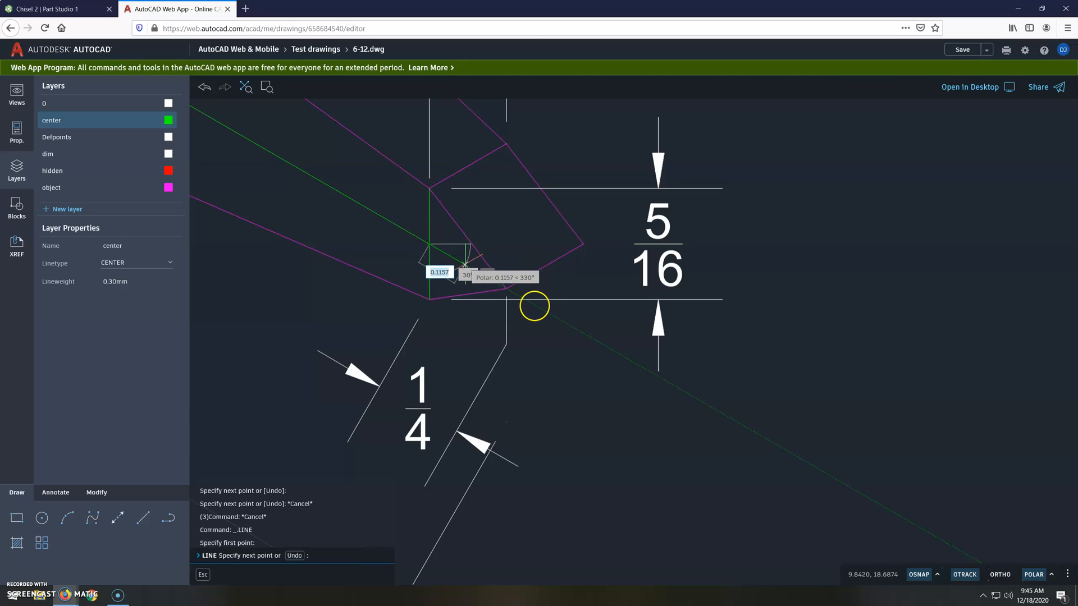
pyautogui.write('.25')
pyautogui.press('Return')
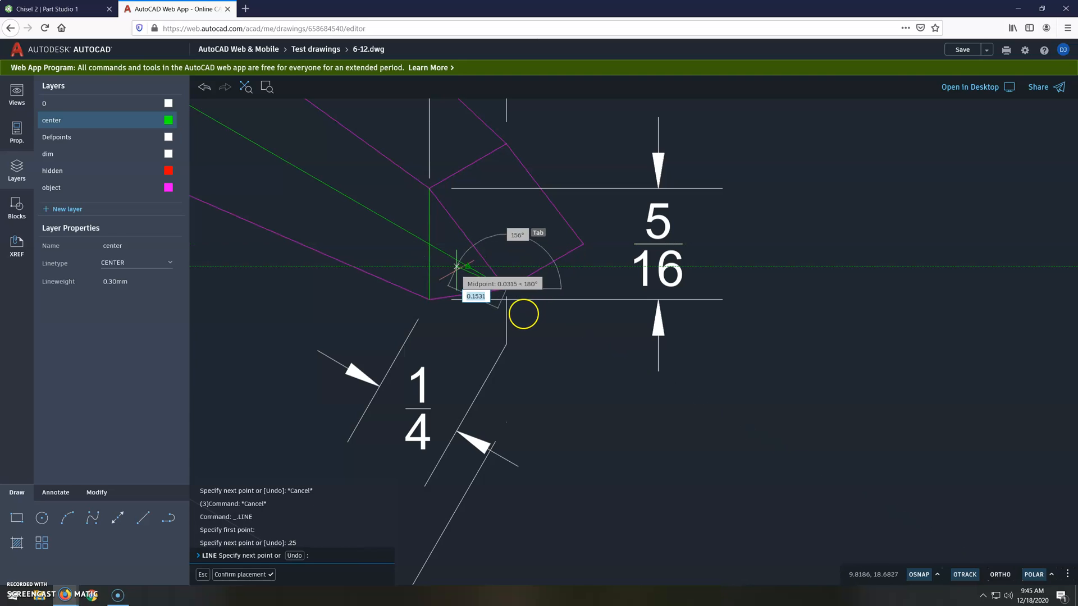
pyautogui.press('Escape')
pyautogui.press('Escape')
pyautogui.scroll(-3, 761, 319)
pyautogui.scroll(-2, 638, 279)
pyautogui.moveTo(473, 220); pyautogui.dragTo(545, 309, button='middle')
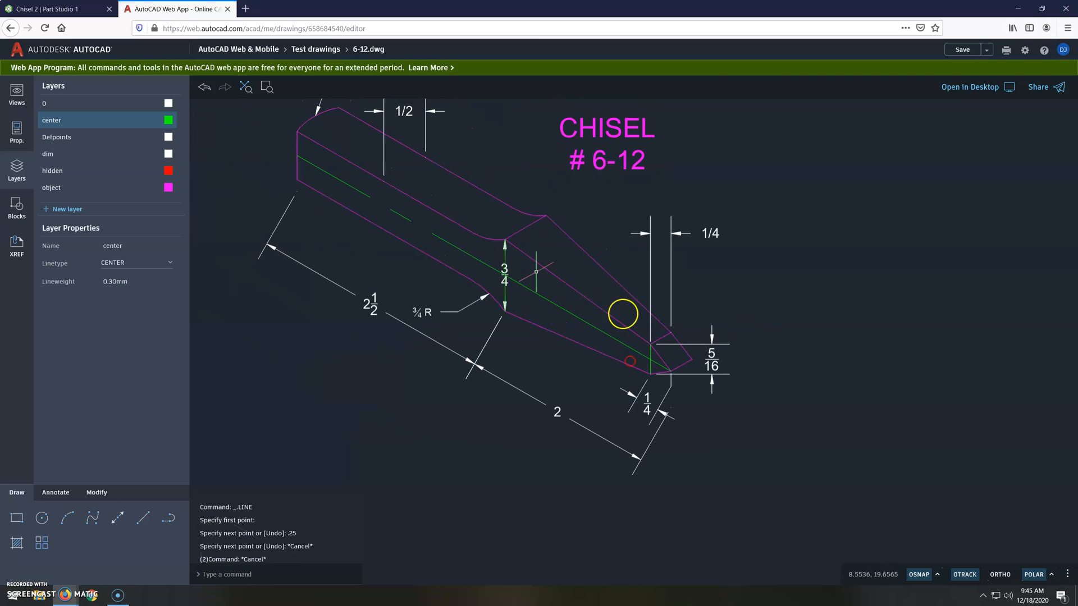
pyautogui.scroll(2, 580, 280)
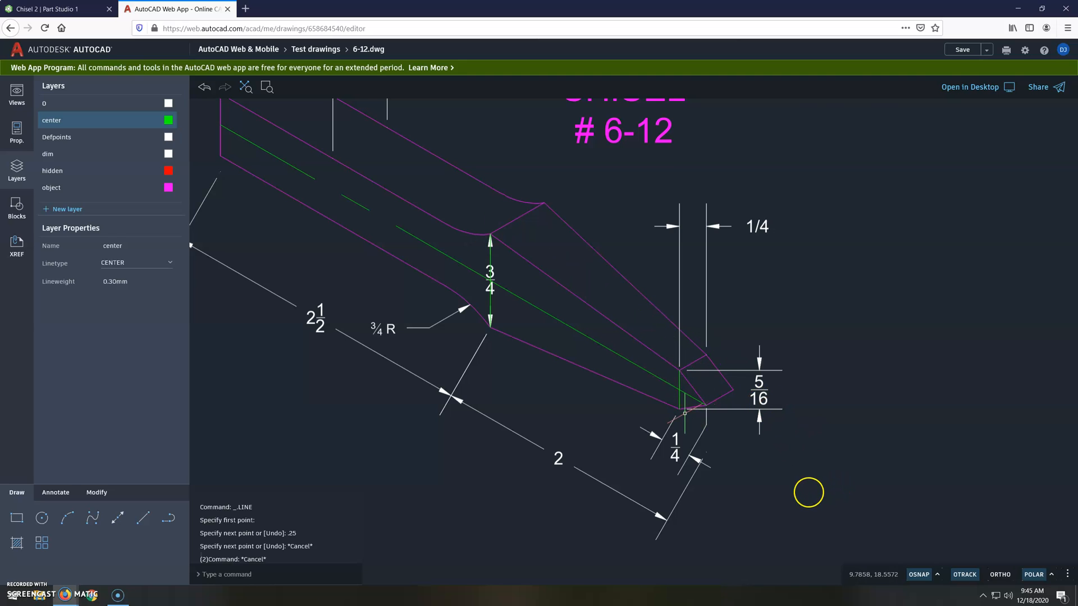
pyautogui.scroll(-1, 739, 402)
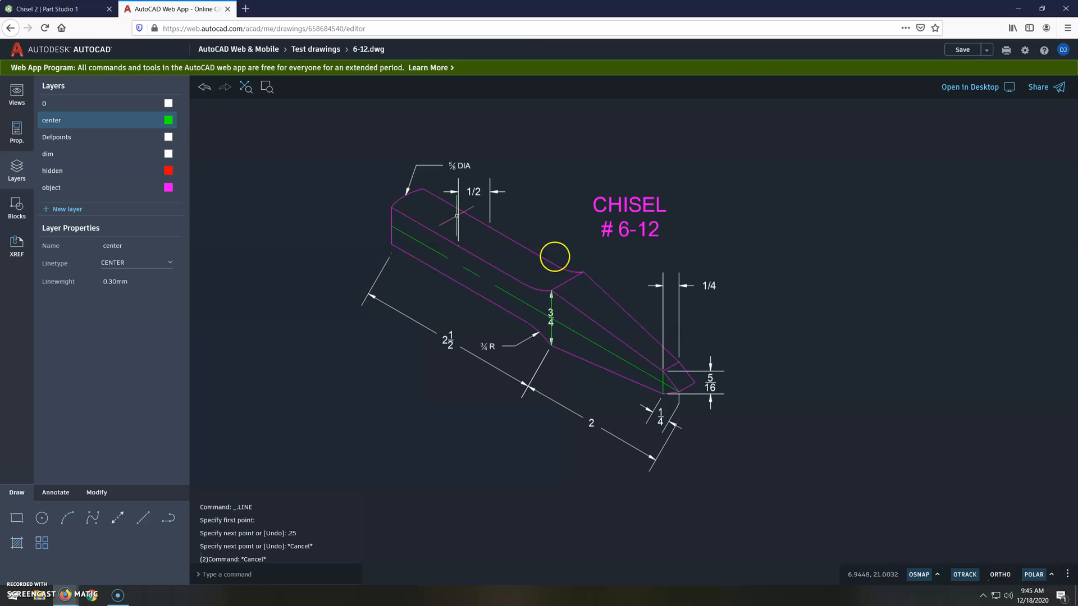
# Switch to Onshape and create a new public document named Chisel.
pyautogui.click(56, 9)
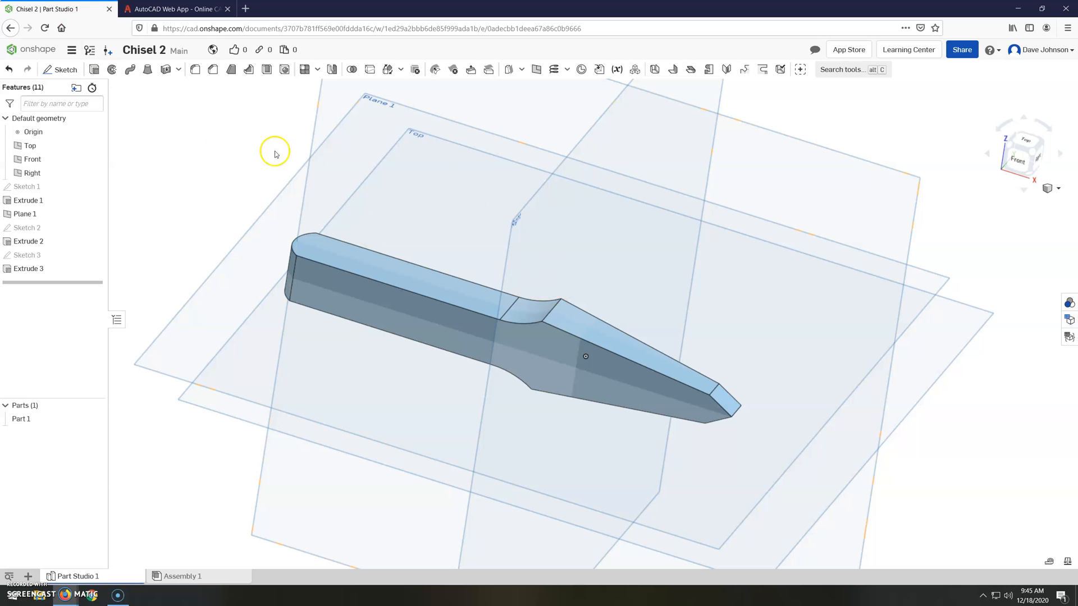
pyautogui.click(32, 48)
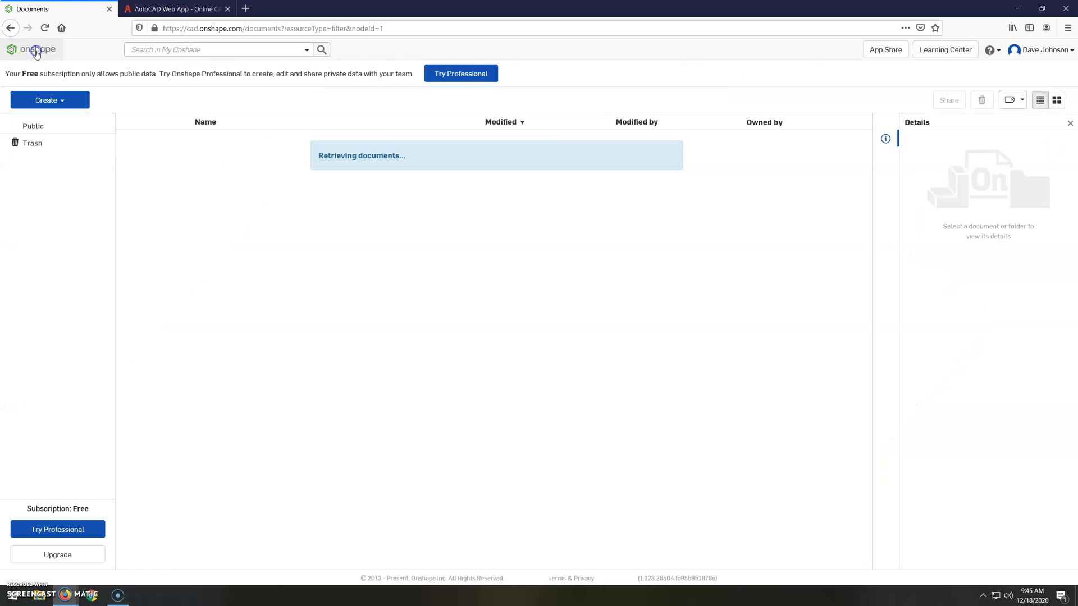
pyautogui.click(50, 101)
pyautogui.click(48, 118)
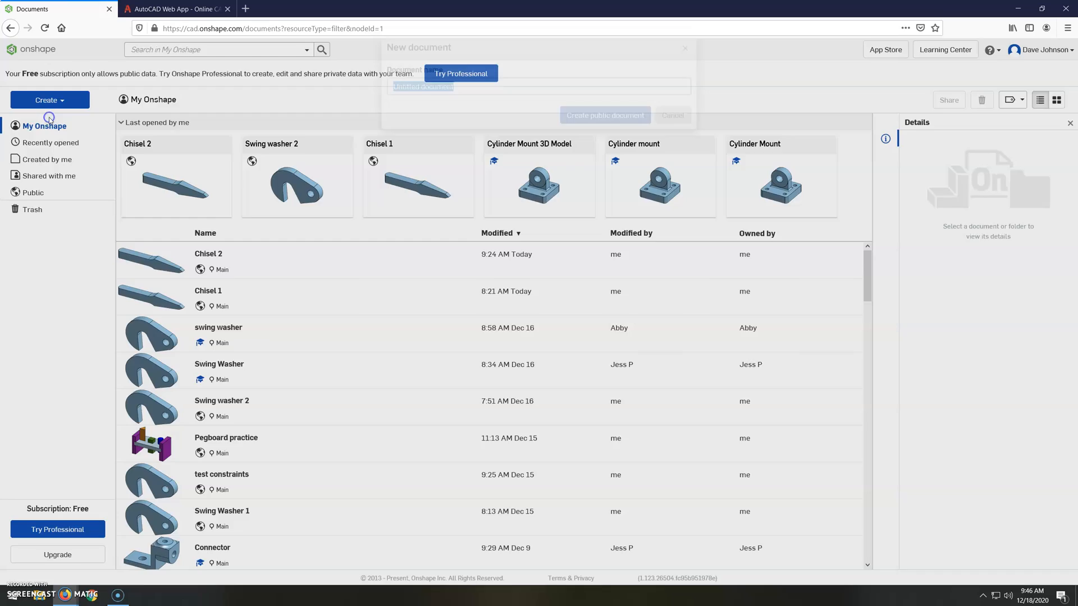
pyautogui.press('BackSpace')
pyautogui.write('Chisel')
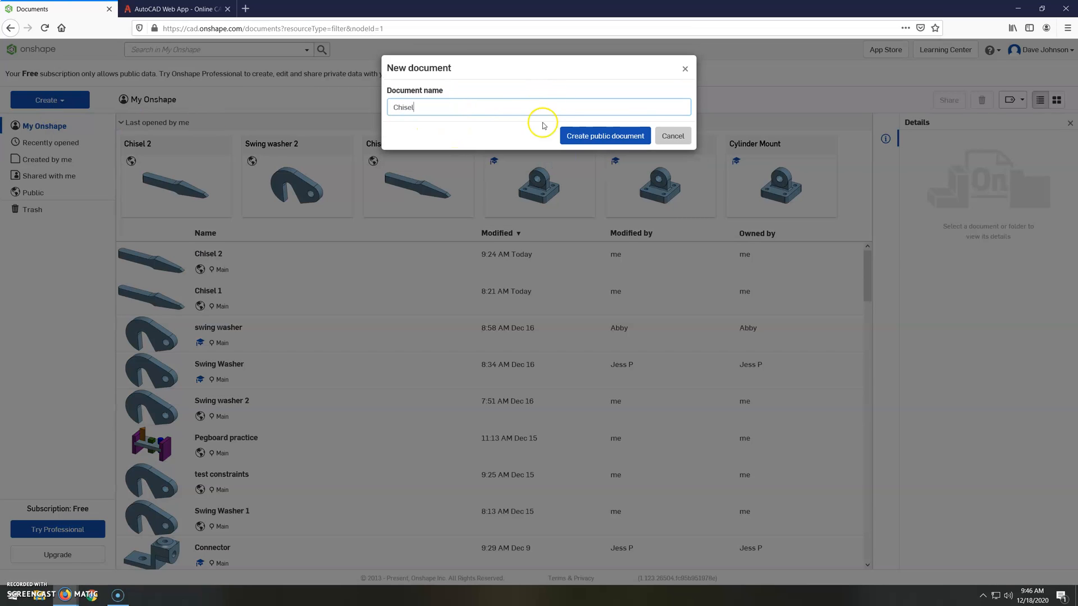
pyautogui.click(605, 136)
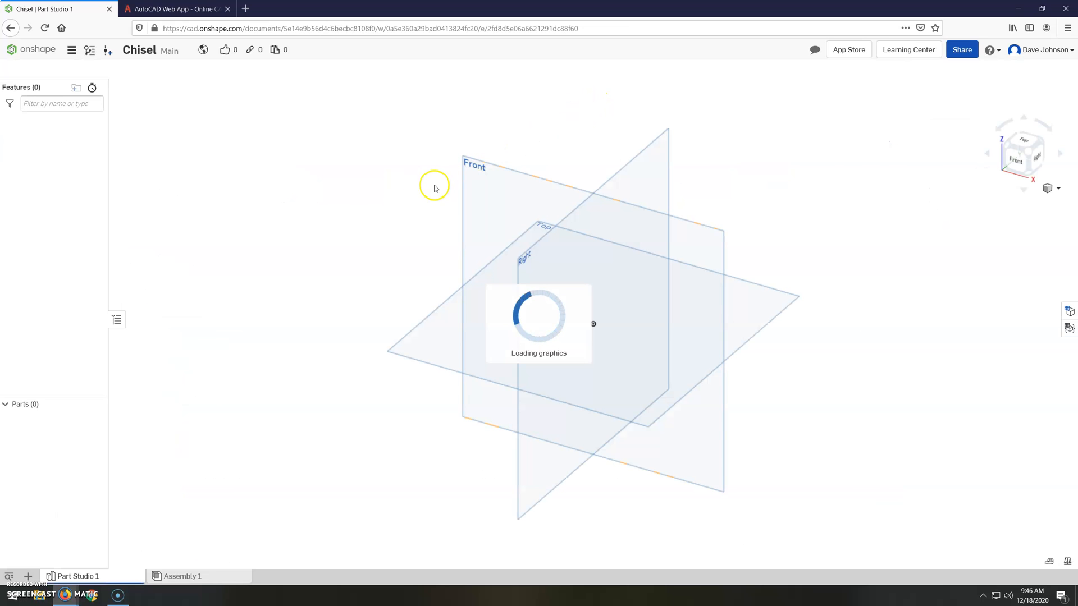
# Start a new sketch on the Front plane and view it straight on, rechecking the AutoCAD drawing for reference.
pyautogui.click(464, 190)
pyautogui.rightClick(465, 190)
pyautogui.click(497, 197)
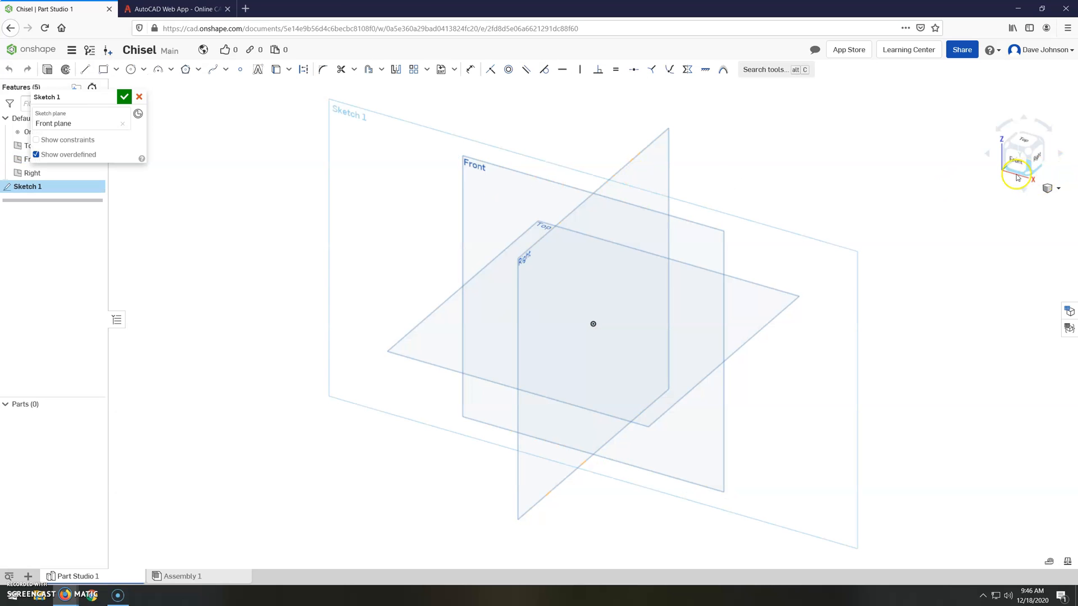
pyautogui.scroll(2, 617, 339)
pyautogui.scroll(-3, 449, 188)
pyautogui.click(168, 9)
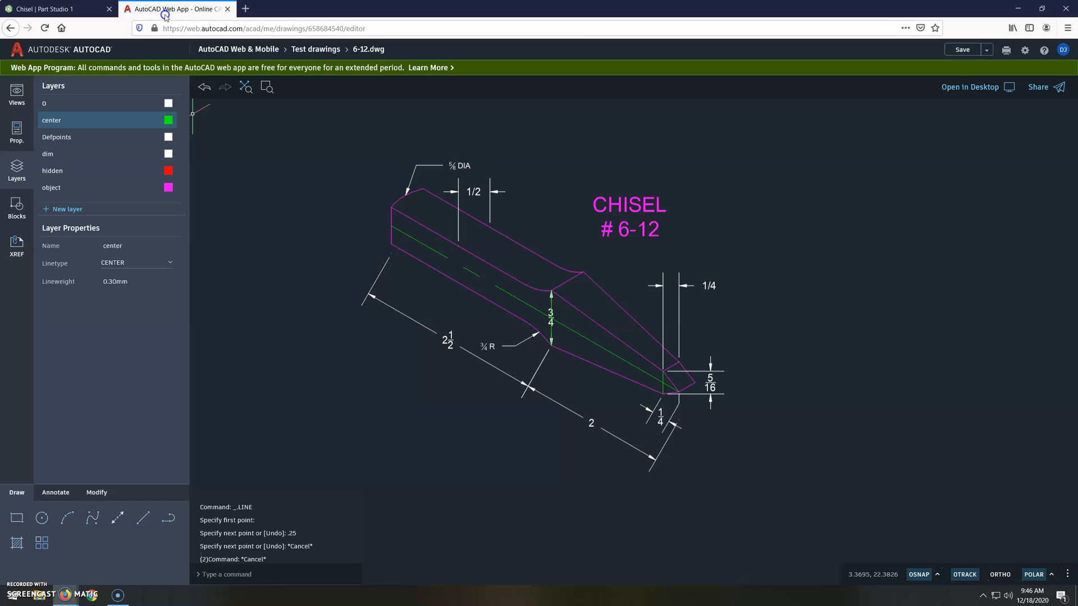
pyautogui.click(33, 9)
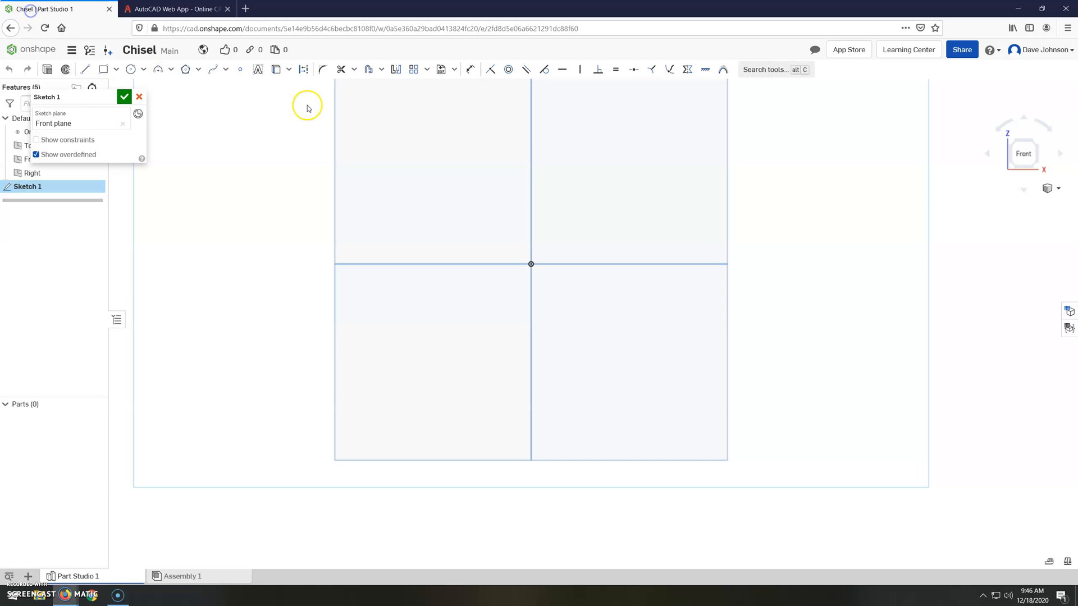
pyautogui.scroll(1, 549, 235)
pyautogui.moveTo(409, 168)
pyautogui.mouseDown(button='middle')
pyautogui.moveTo(394, 217)
pyautogui.moveTo(476, 223)
pyautogui.mouseUp(button='middle')
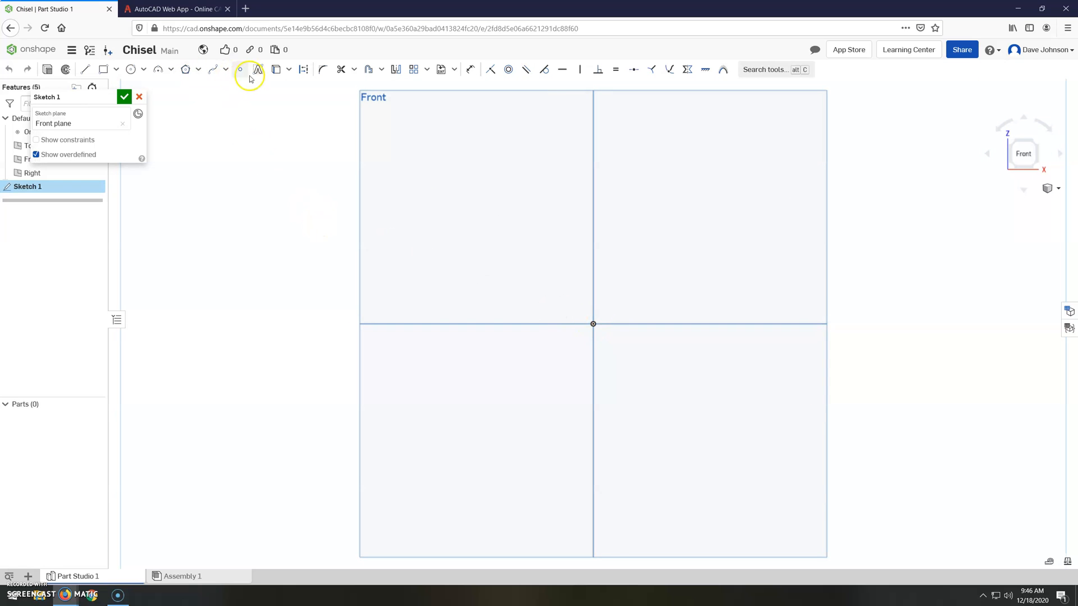
# Draw a horizontal construction line along the horizontal axis on the negative X side of the origin and dimension it 2.5 in.
pyautogui.click(303, 71)
pyautogui.click(83, 69)
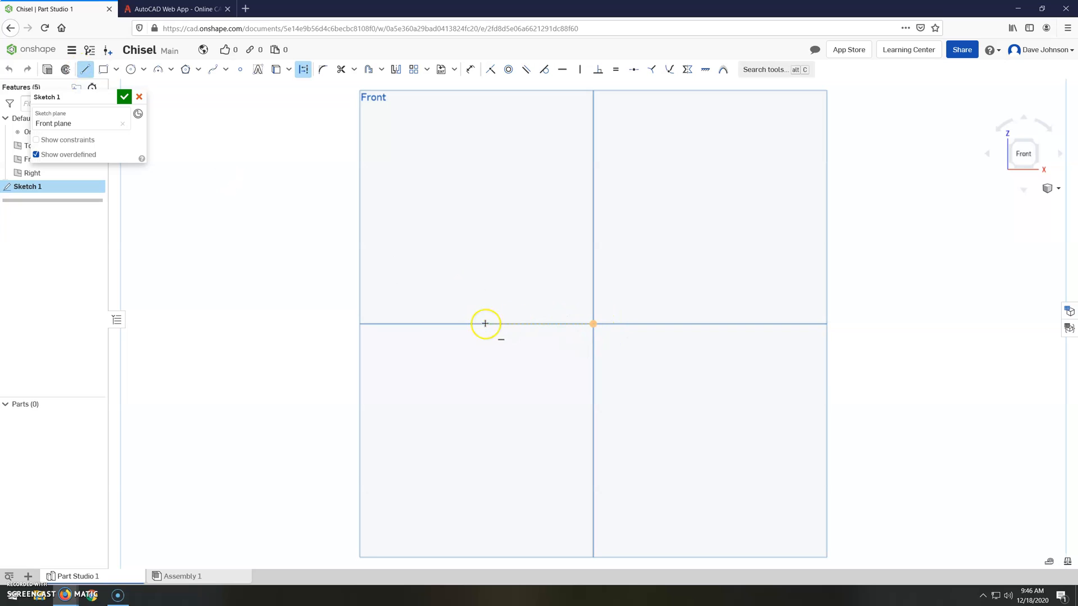
pyautogui.moveTo(329, 324); pyautogui.dragTo(573, 358)
pyautogui.press('Escape')
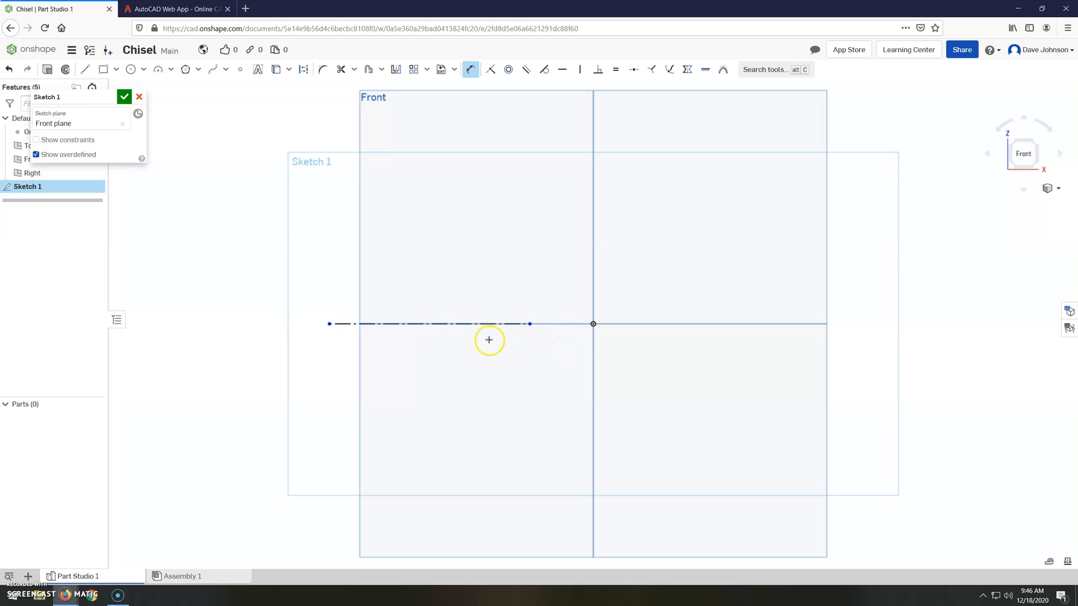
pyautogui.click(492, 326)
pyautogui.click(492, 375)
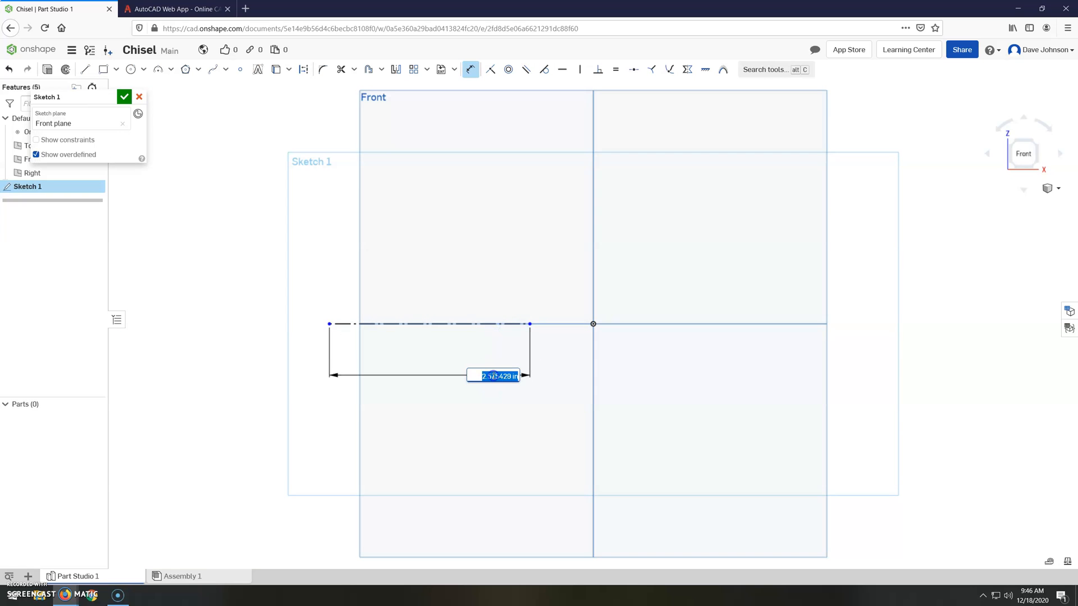
pyautogui.write('2.5')
pyautogui.press('Return')
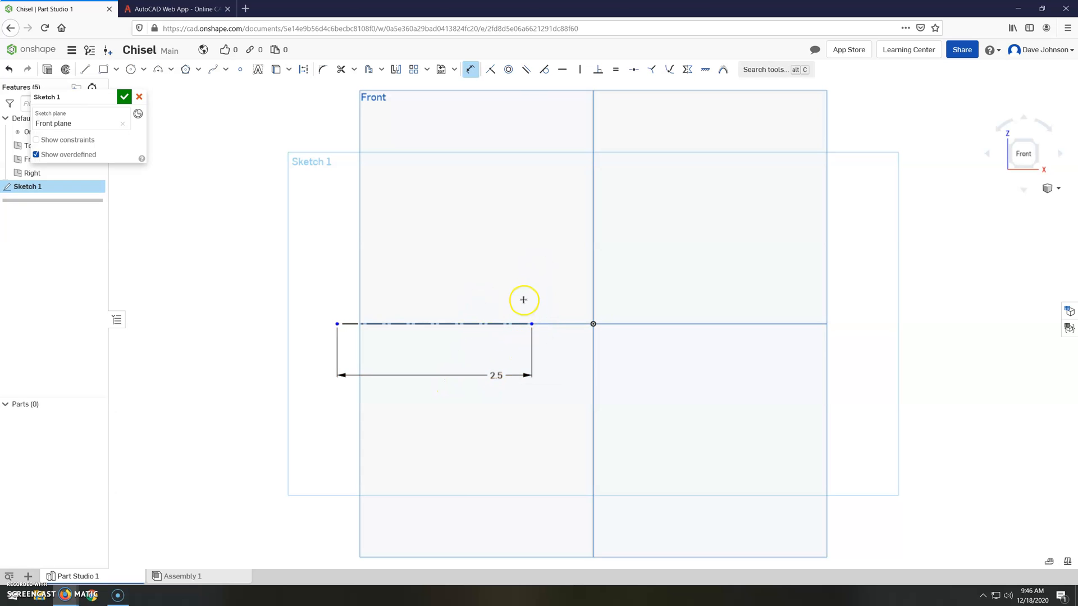
# Check the AutoCAD drawing, then draw a vertical construction line across the 2.5 line's end nearest the origin and dimension it 0.75.
pyautogui.click(171, 9)
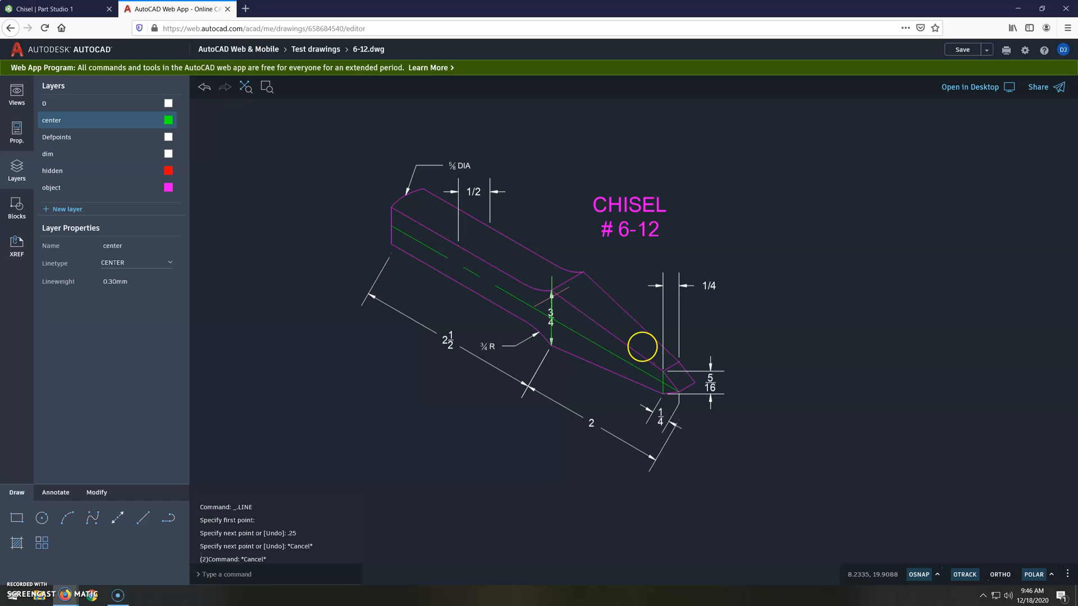
pyautogui.click(51, 10)
pyautogui.scroll(1, 538, 331)
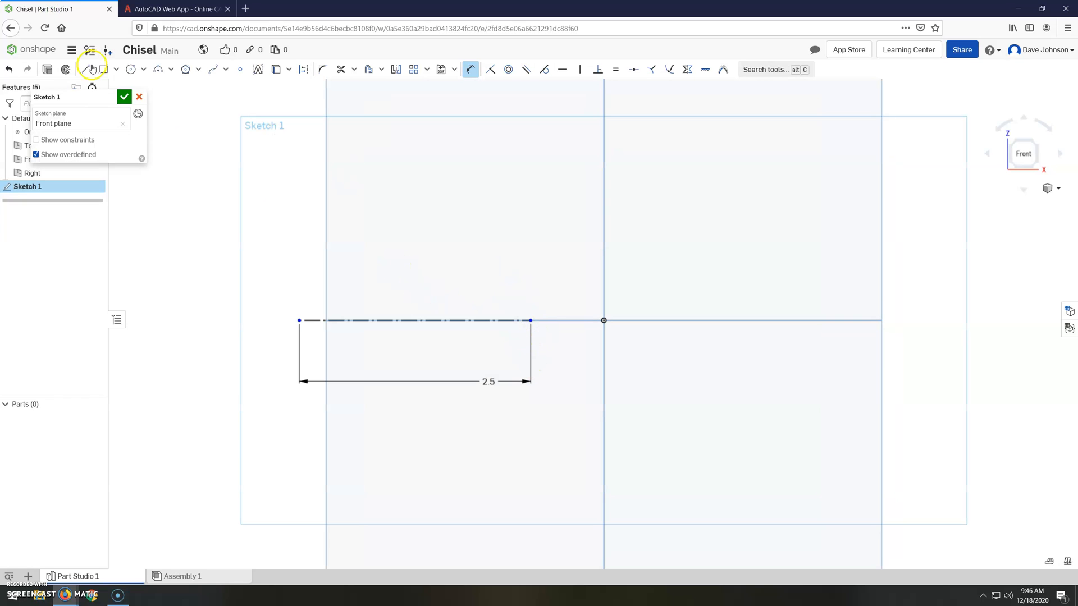
pyautogui.click(90, 71)
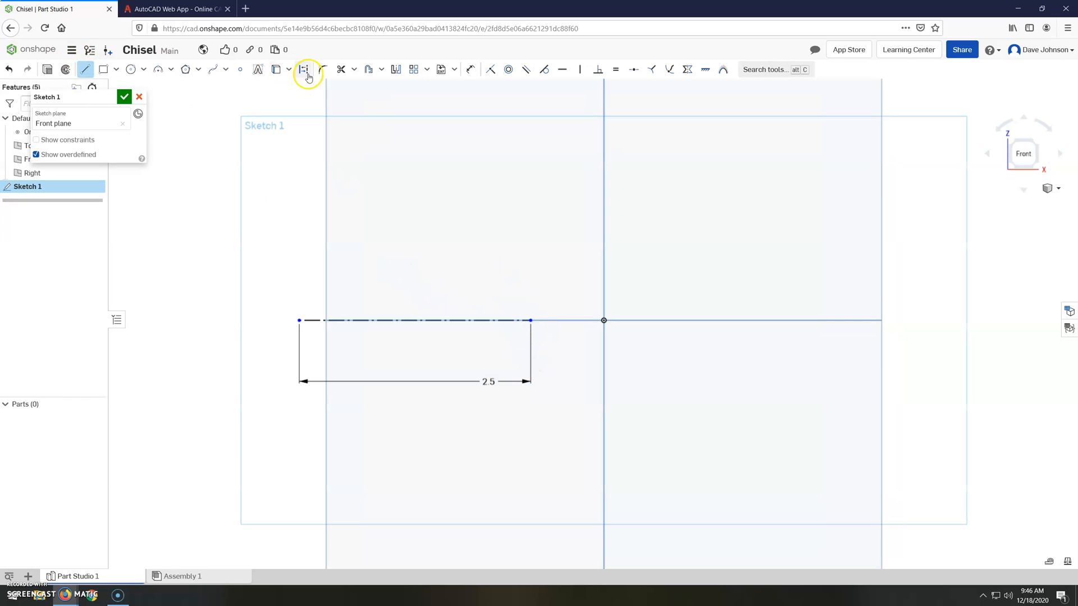
pyautogui.click(306, 70)
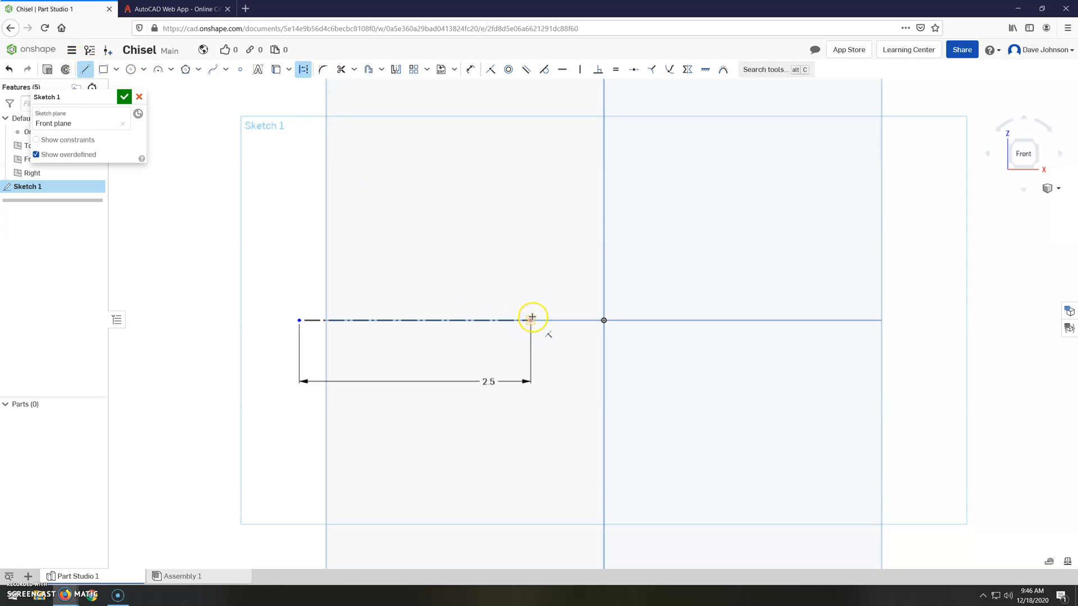
pyautogui.click(529, 350)
pyautogui.press('u')
pyautogui.click(532, 332)
pyautogui.click(569, 337)
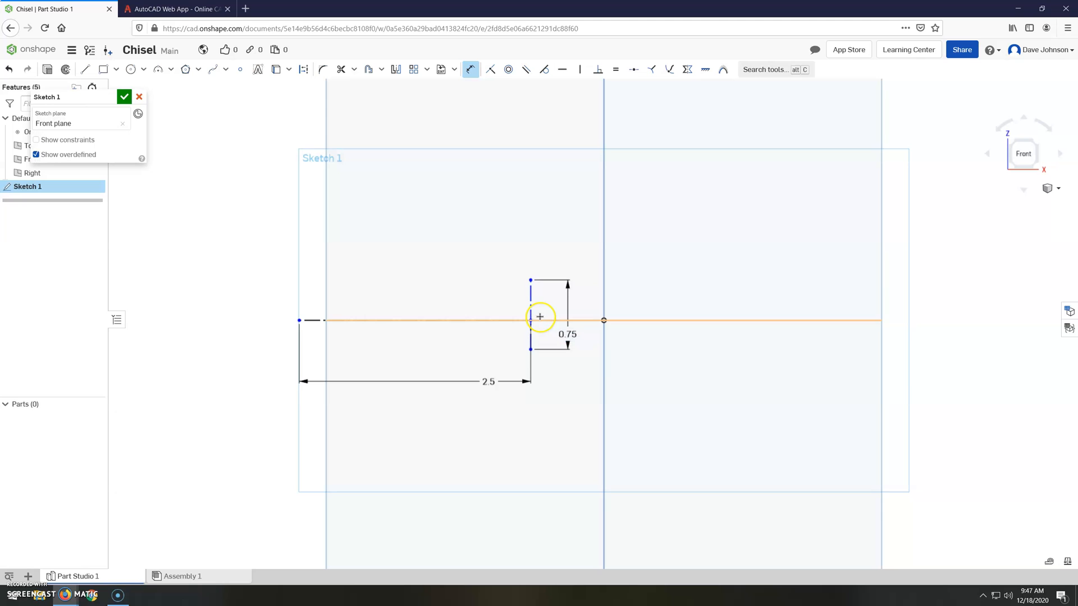
# Dimension the upper end of the 0.75 vertical line 0.375 above the horizontal construction line.
pyautogui.scroll(3, 531, 319)
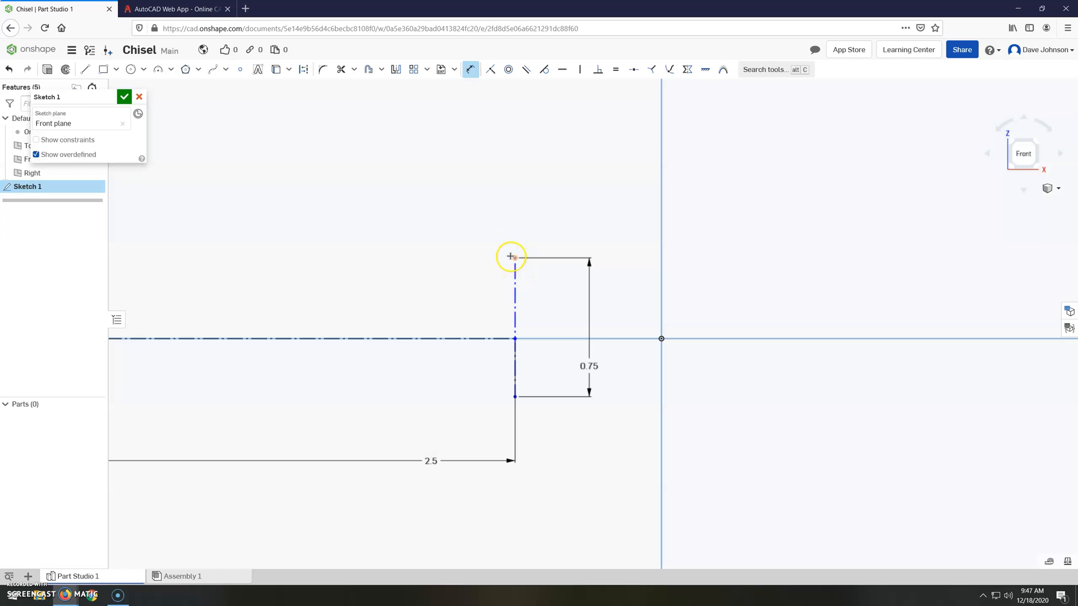
pyautogui.click(469, 339)
pyautogui.click(432, 299)
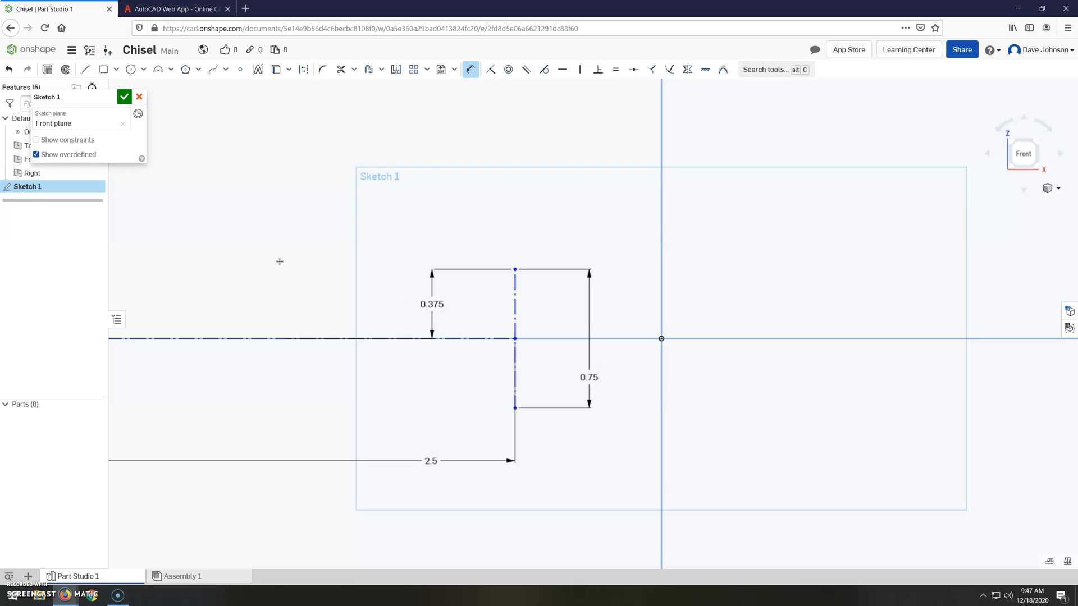
# Draw a horizontal construction line from the 0.75 vertical line through the origin and dimension it 1.75.
pyautogui.click(84, 70)
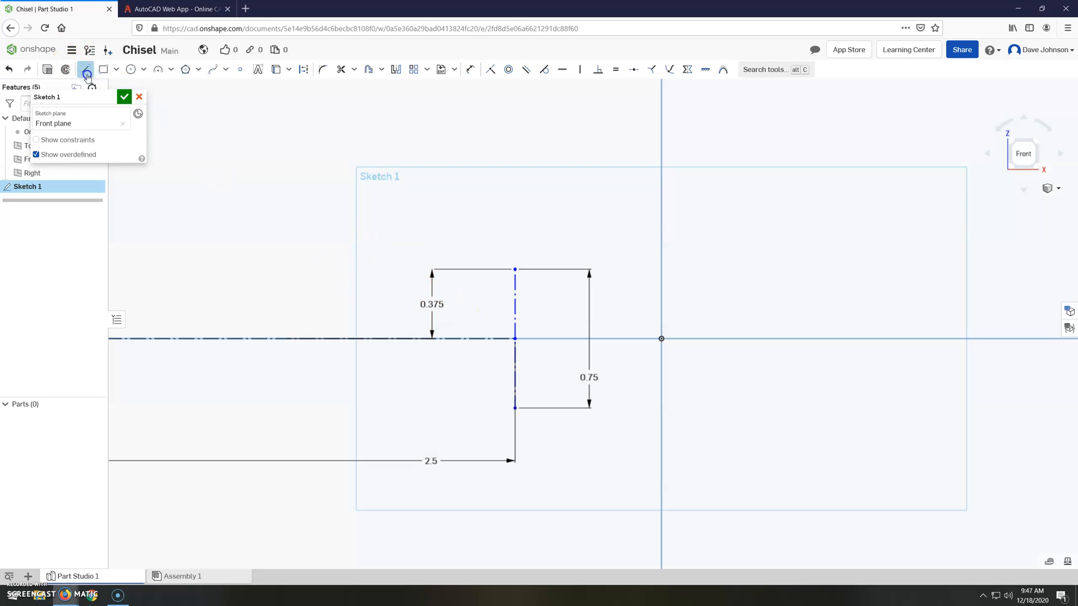
pyautogui.click(302, 70)
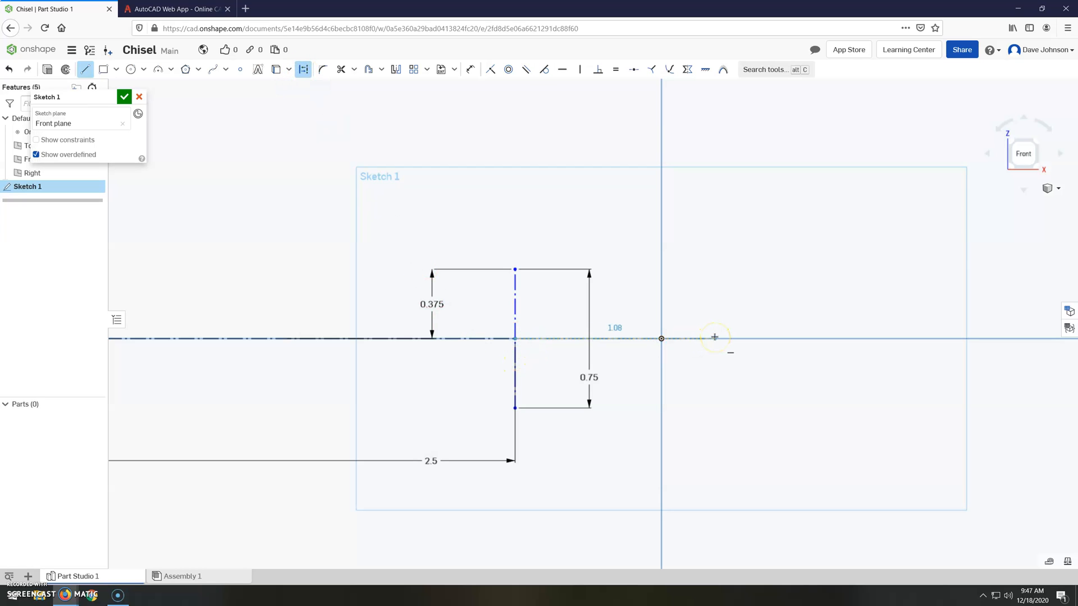
pyautogui.click(768, 338)
pyautogui.press('Escape')
pyautogui.press('u')
pyautogui.click(698, 340)
pyautogui.click(685, 385)
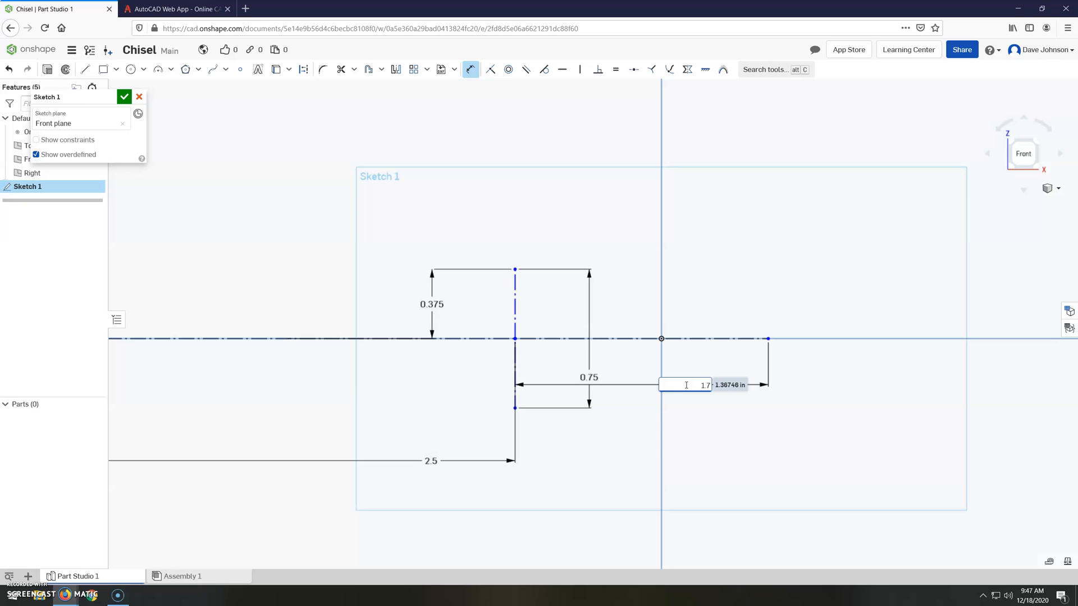
pyautogui.press('Return')
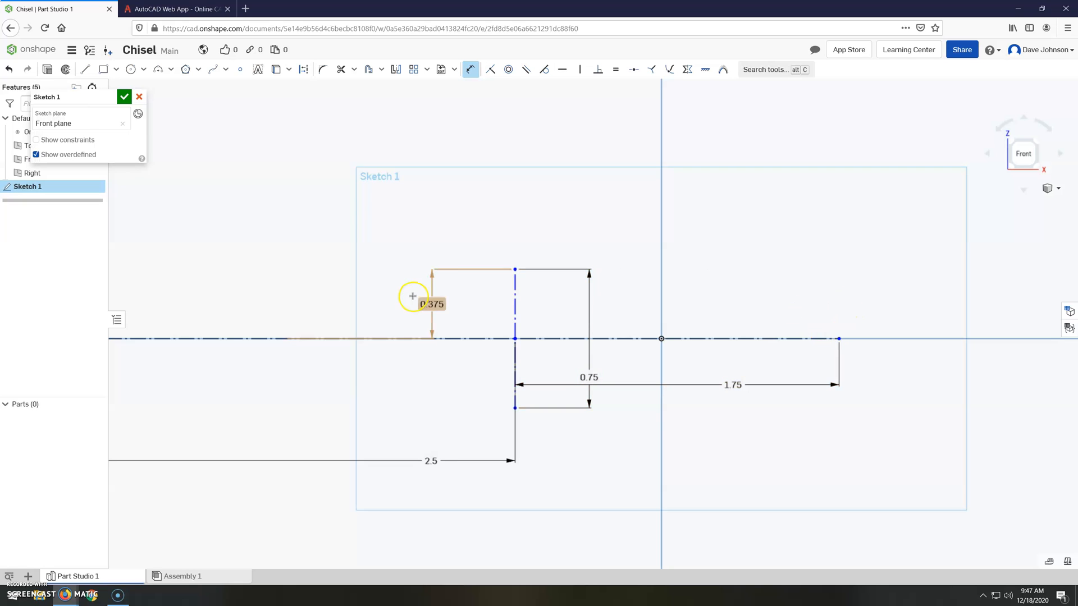
# Draw a vertical construction line across the far end of the 1.75 line and dimension it 5/16.
pyautogui.scroll(-3, 409, 284)
pyautogui.scroll(5, 666, 327)
pyautogui.scroll(3, 742, 292)
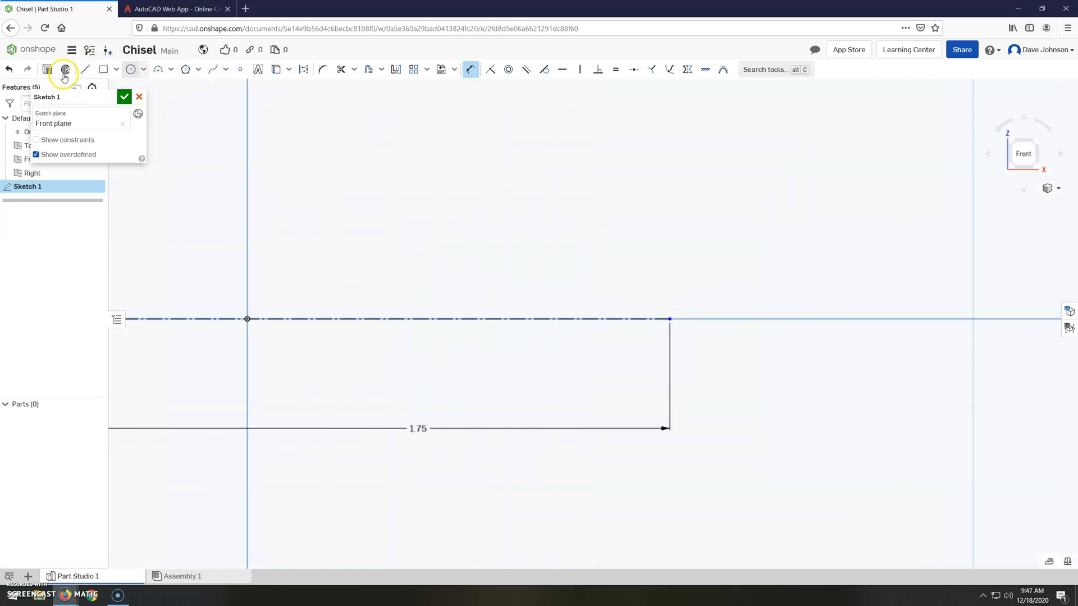
pyautogui.click(85, 69)
pyautogui.click(303, 69)
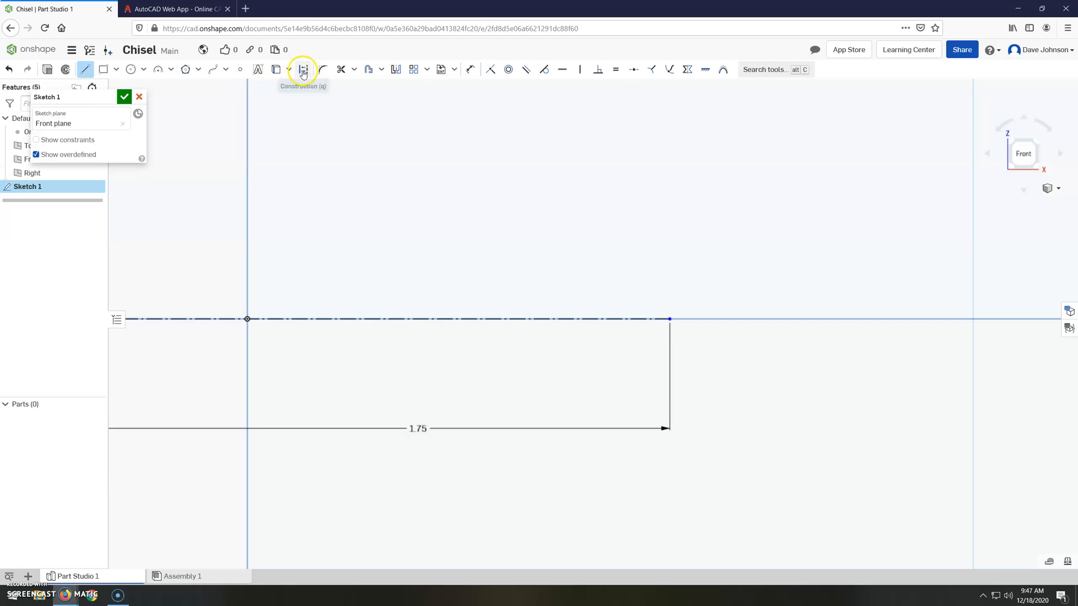
pyautogui.click(670, 319)
pyautogui.moveTo(670, 283); pyautogui.dragTo(670, 359)
pyautogui.click(670, 364)
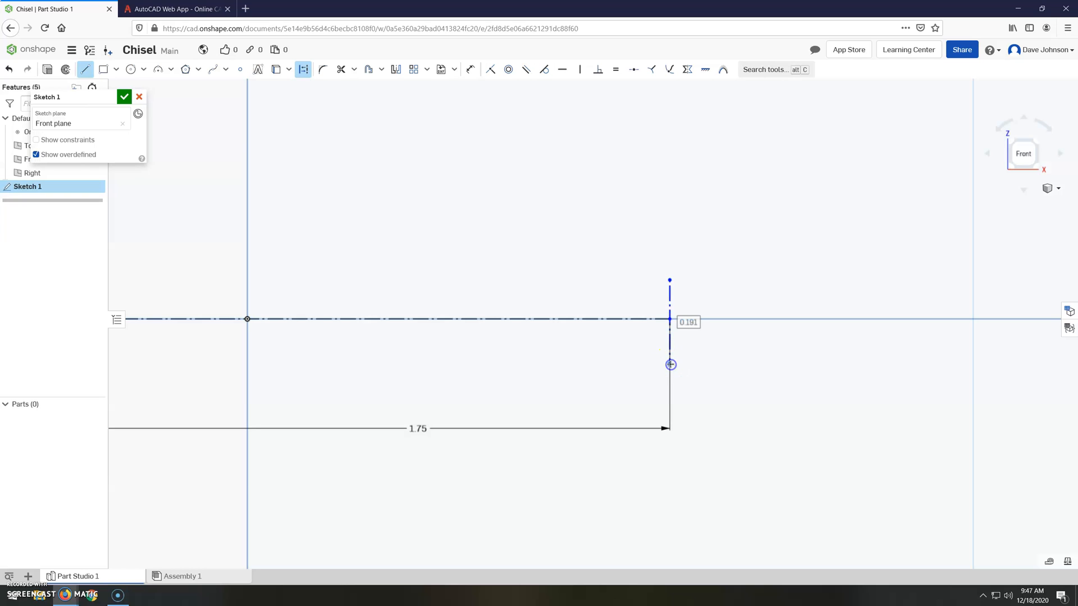
pyautogui.press('Escape')
pyautogui.press('d')
pyautogui.click(668, 344)
pyautogui.click(685, 342)
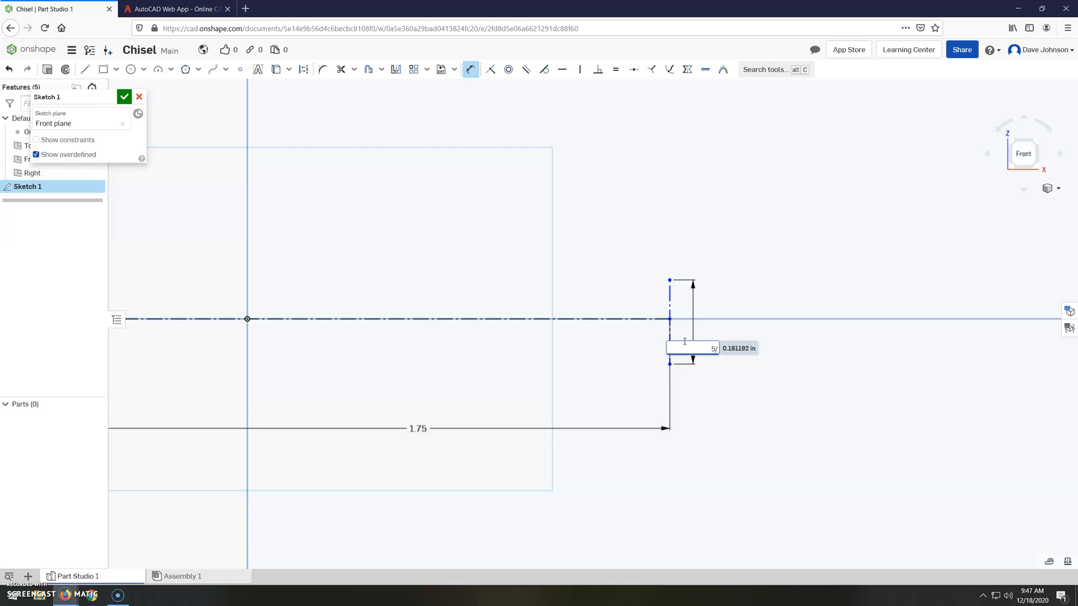
pyautogui.press('Return')
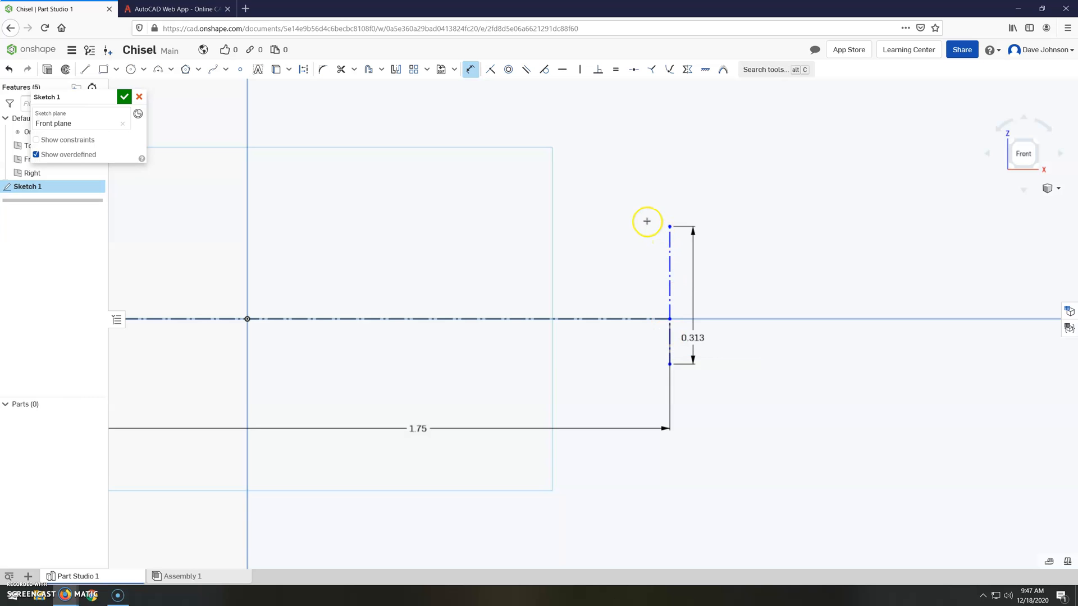
# Dimension the upper end of the 5/16 vertical line 5/32 above the horizontal construction line.
pyautogui.click(629, 318)
pyautogui.click(611, 268)
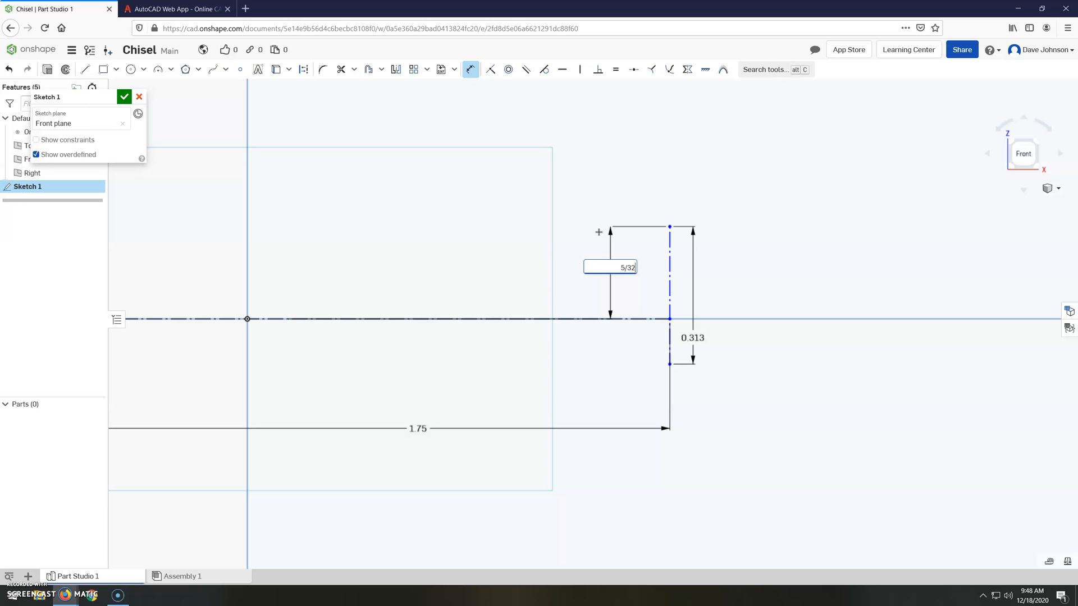
pyautogui.press('Return')
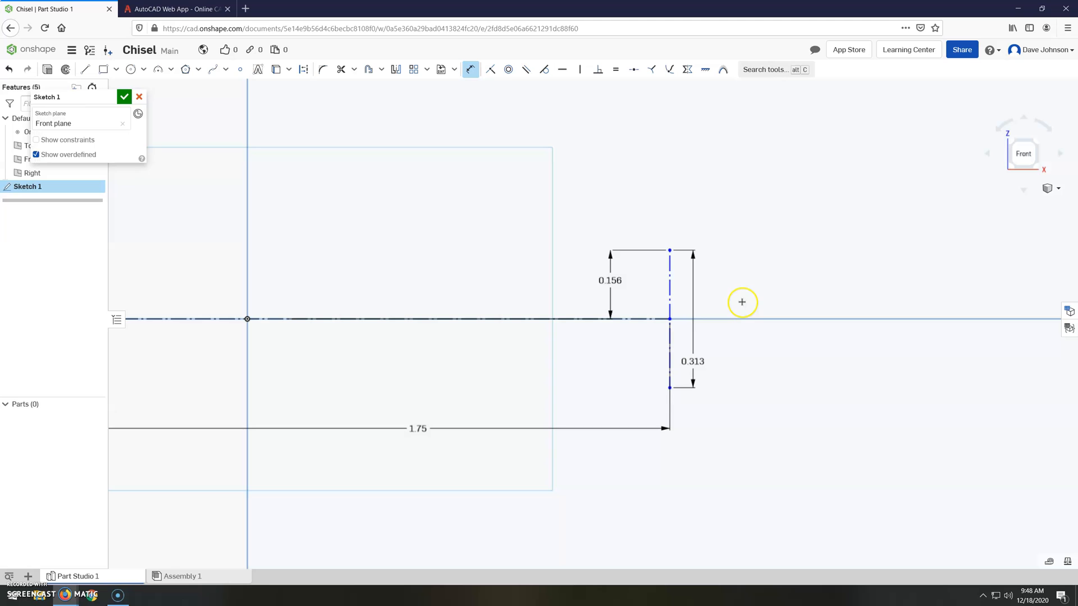
# Draw a horizontal construction line outward from the middle of the 5/16 vertical line and dimension it 0.25 for the cutting tip.
pyautogui.scroll(-3, 744, 294)
pyautogui.scroll(3, 770, 313)
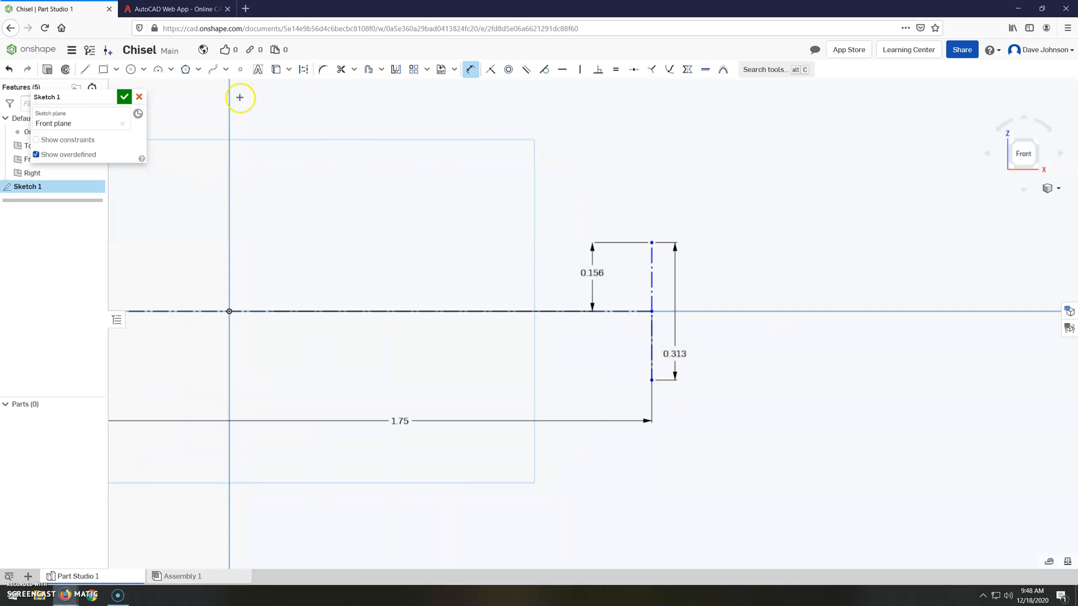
pyautogui.click(85, 69)
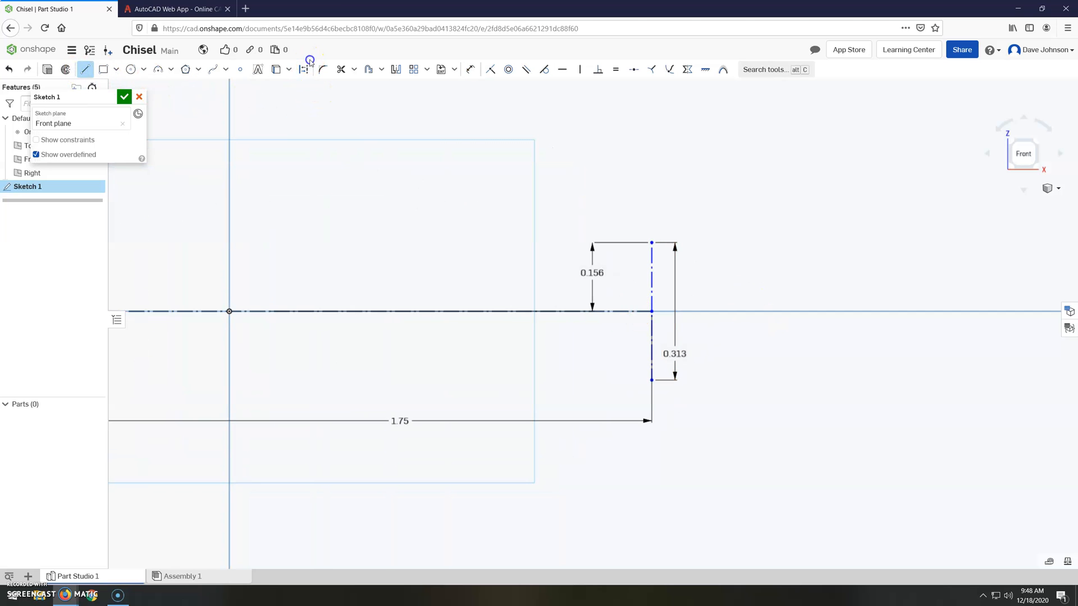
pyautogui.click(306, 69)
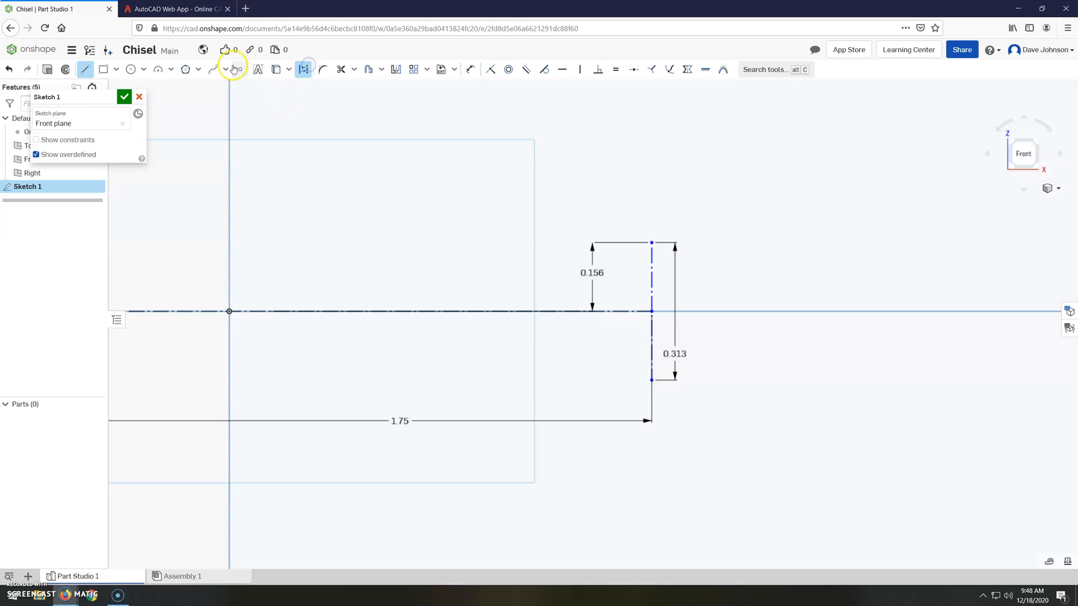
pyautogui.click(653, 312)
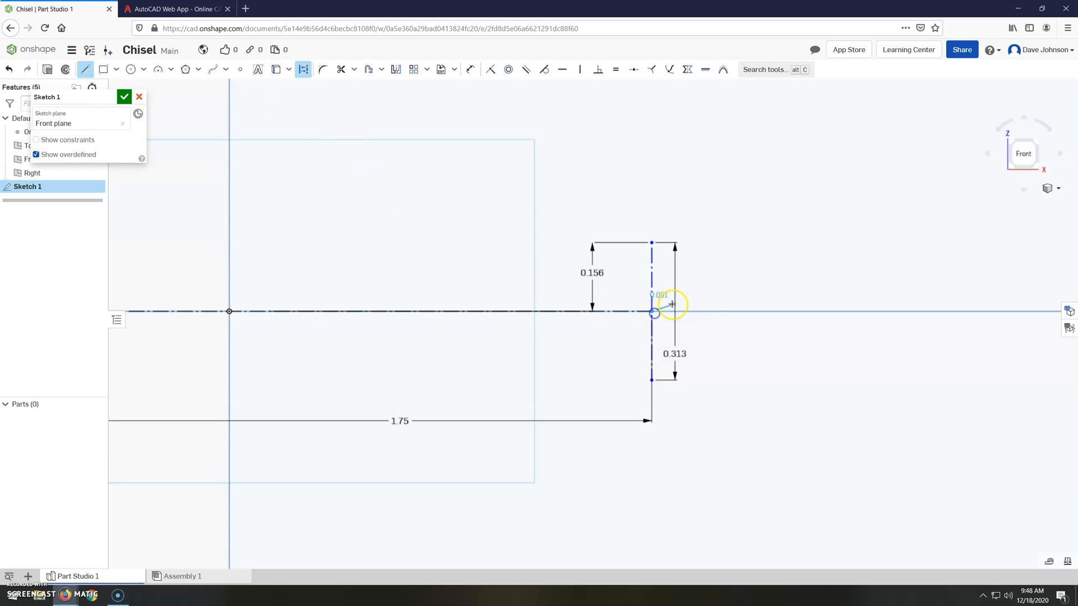
pyautogui.click(717, 311)
pyautogui.press('Escape')
pyautogui.press('d')
pyautogui.click(699, 311)
pyautogui.click(688, 332)
pyautogui.write('0.25')
pyautogui.press('Return')
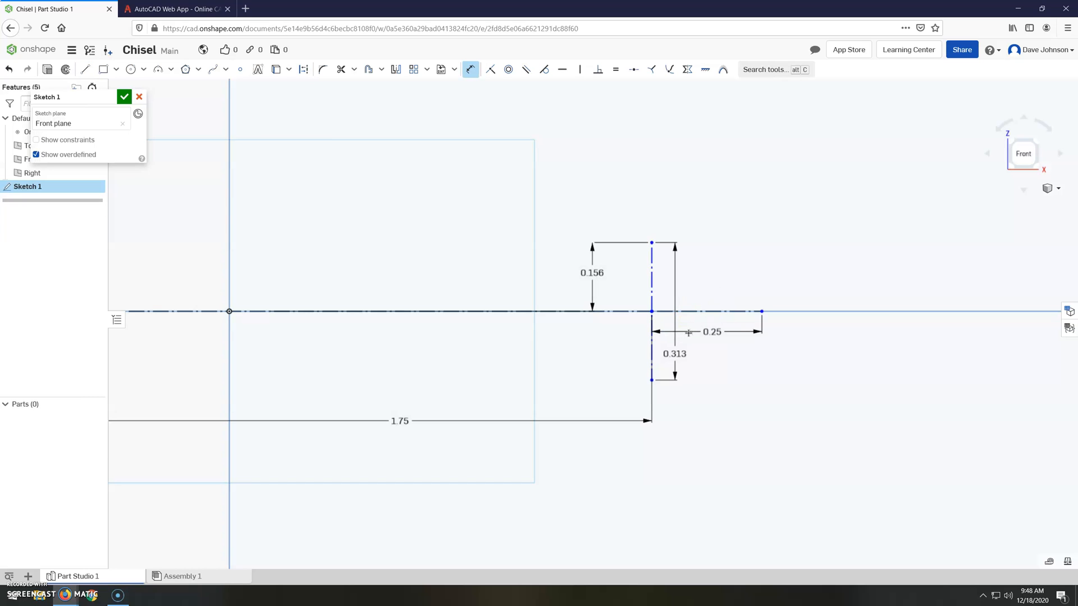
pyautogui.press('Escape')
# Draw the solid taper and tip outline from the 0.75 line's upper end around the tip point to its lower end.
pyautogui.scroll(-5, 836, 283)
pyautogui.scroll(-2, 755, 321)
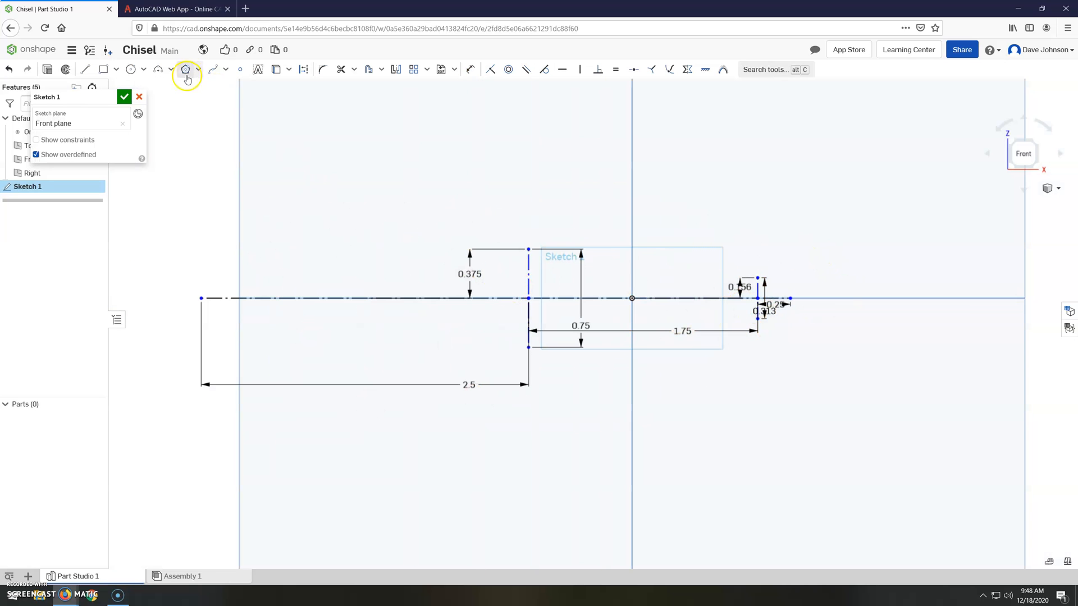
pyautogui.click(88, 69)
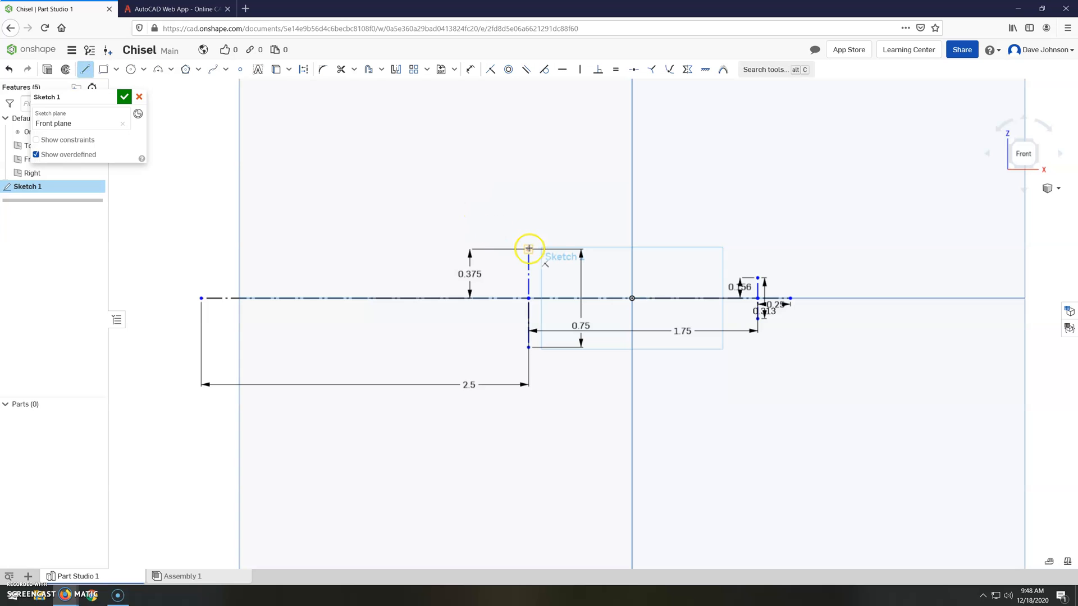
pyautogui.click(529, 248)
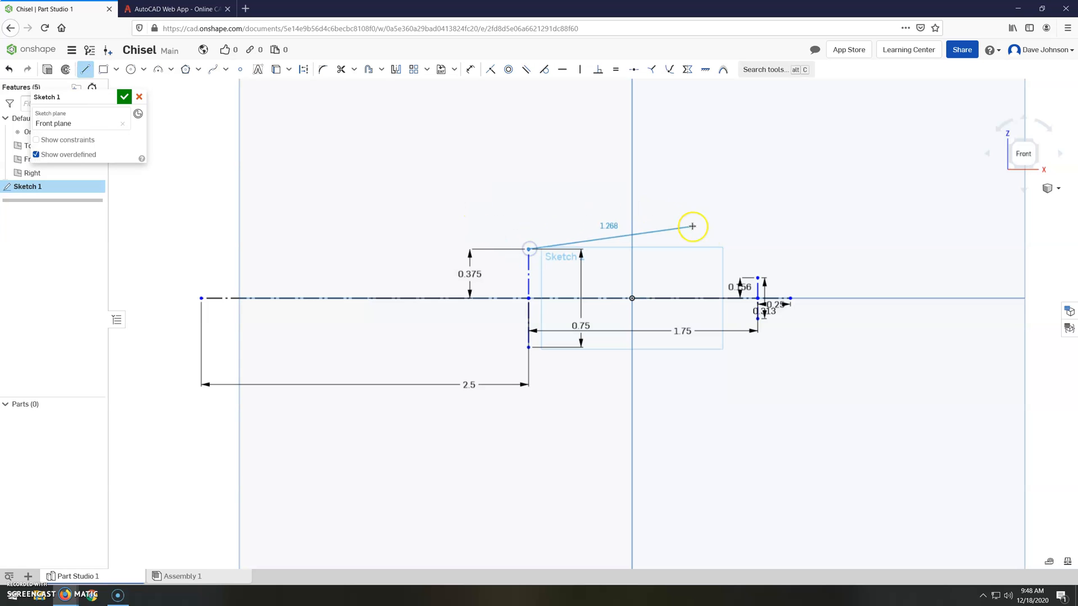
pyautogui.click(757, 278)
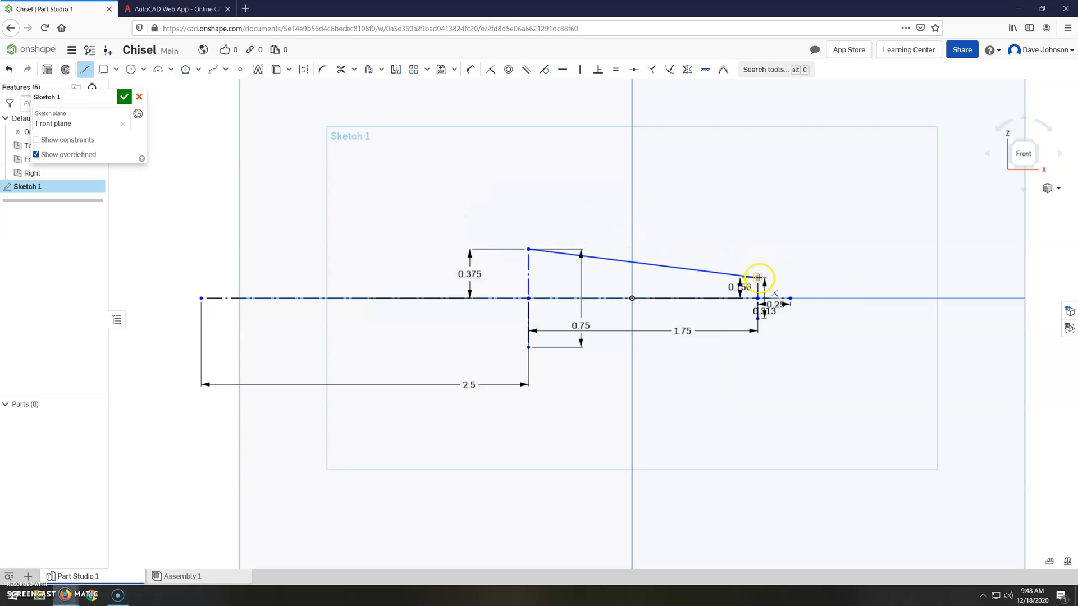
pyautogui.click(789, 298)
pyautogui.click(757, 319)
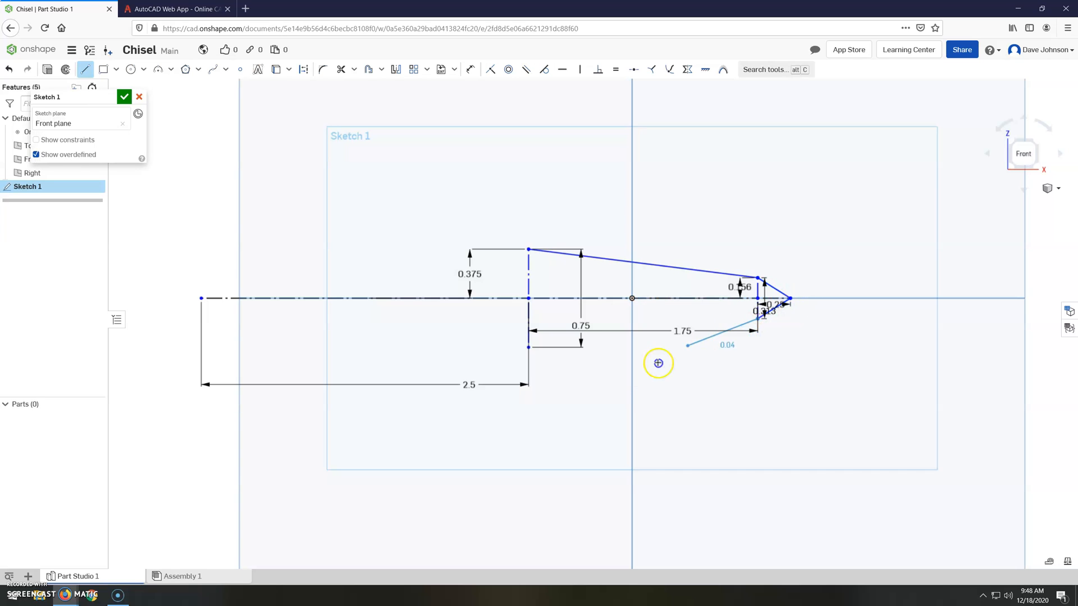
pyautogui.click(529, 347)
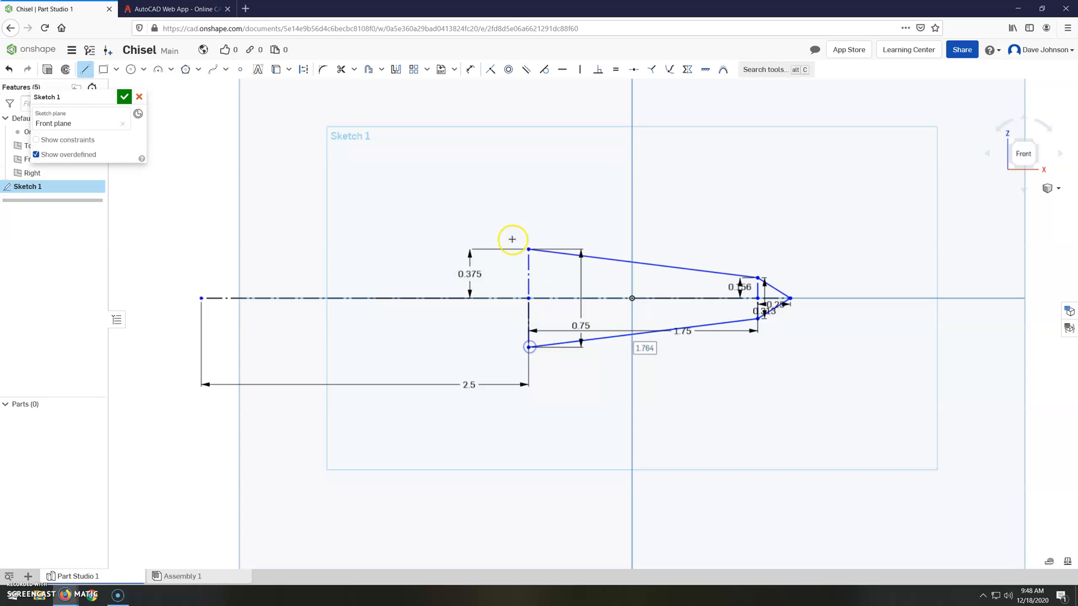
# Examine the tip and the tapered outline of the sketch for correct connections at the construction line ends.
pyautogui.scroll(10, 521, 244)
pyautogui.scroll(-10, 548, 241)
pyautogui.scroll(4, 551, 395)
pyautogui.scroll(-4, 522, 370)
pyautogui.scroll(6, 835, 320)
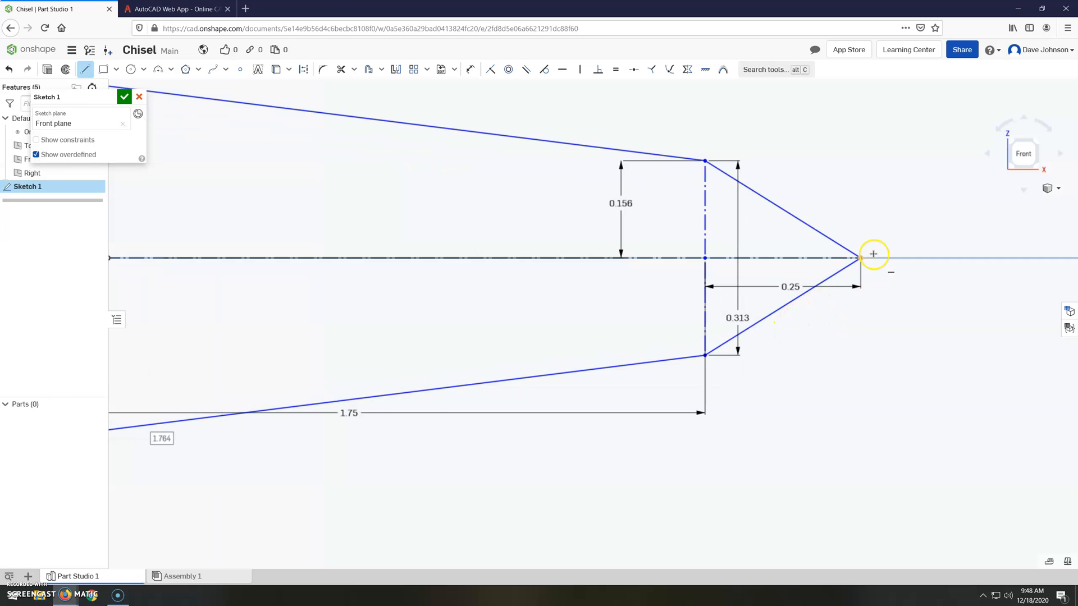
pyautogui.scroll(-8, 873, 254)
pyautogui.scroll(2, 445, 260)
pyautogui.scroll(-2, 612, 284)
pyautogui.scroll(1, 635, 209)
pyautogui.scroll(-1, 430, 171)
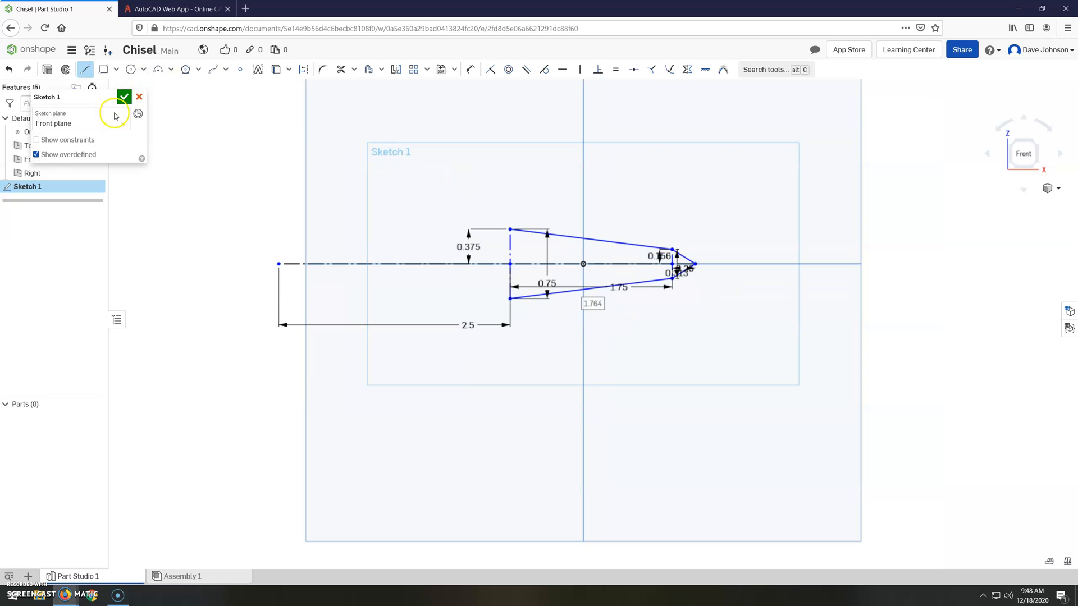
# Finish Sketch 1 and inspect the tapered tip profile from an angled 3D view.
pyautogui.click(124, 96)
pyautogui.moveTo(541, 192); pyautogui.dragTo(515, 212, button='right')
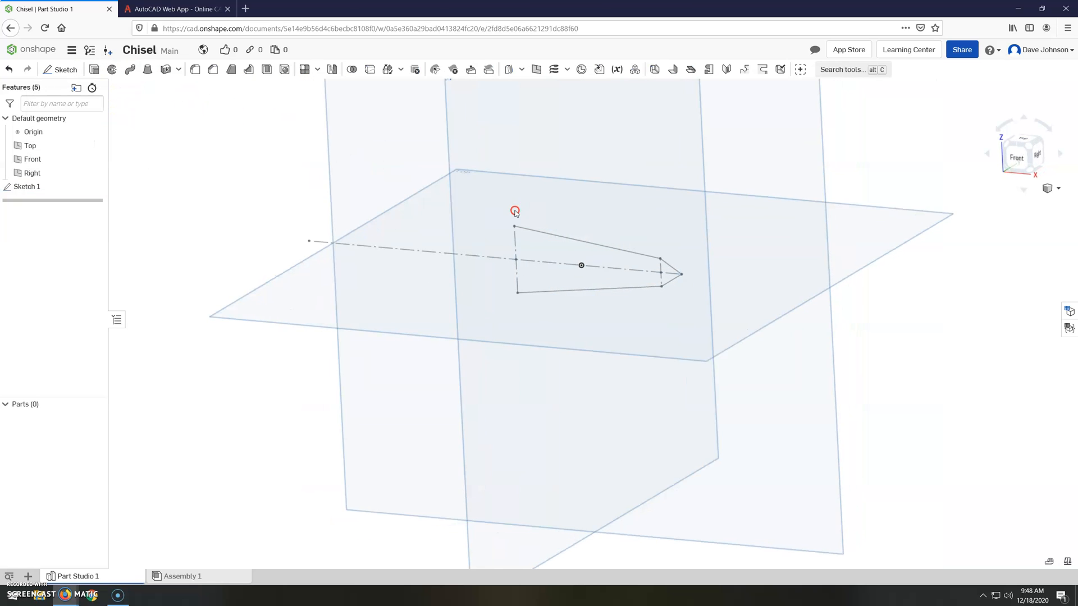
pyautogui.scroll(3, 476, 193)
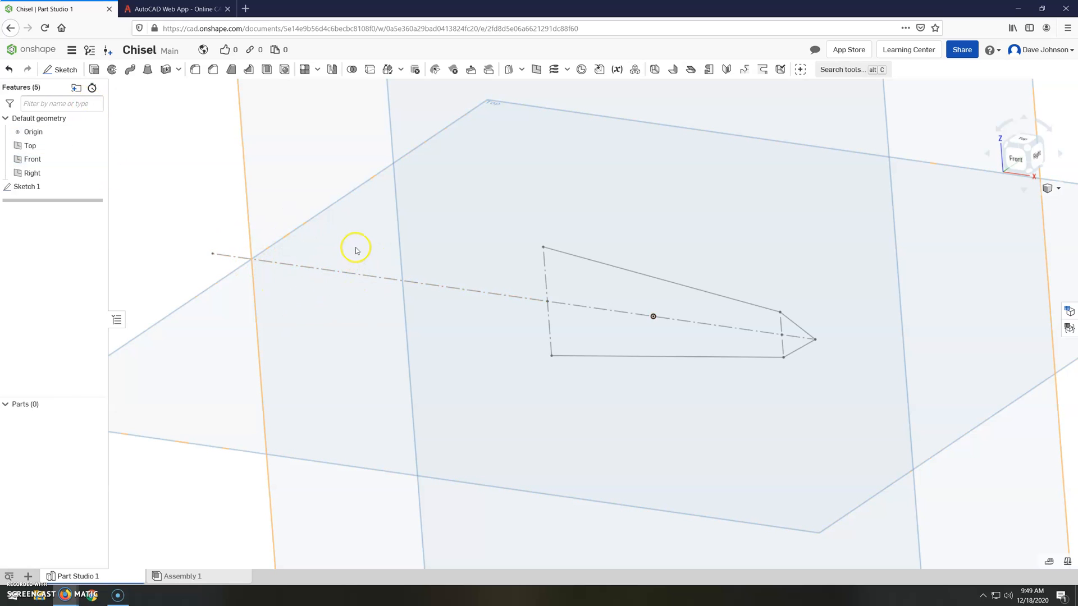
# Reopen Sketch 1 and draw the solid shank outline around the 2.5 construction line, with an end line and upper and lower lines reaching the 0.75 line.
pyautogui.rightClick(32, 187)
pyautogui.click(62, 212)
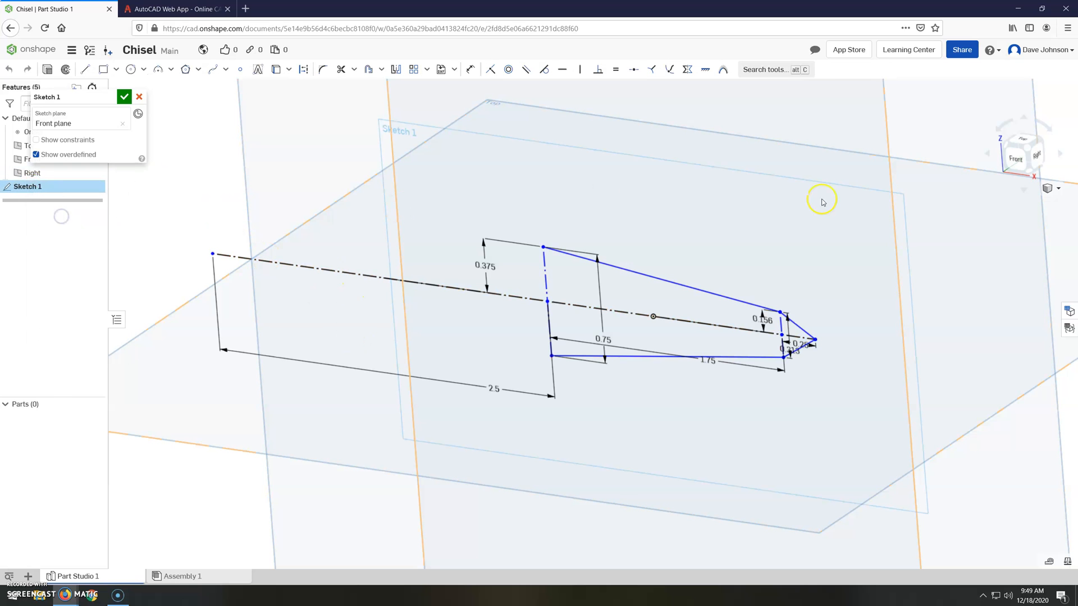
pyautogui.click(1017, 158)
pyautogui.scroll(3, 397, 291)
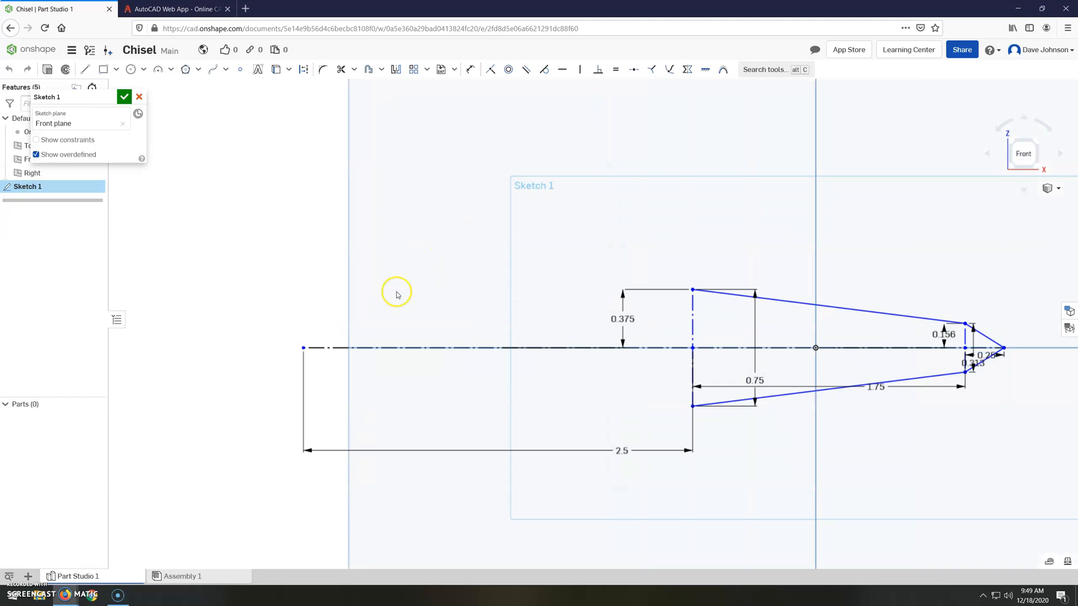
pyautogui.click(85, 69)
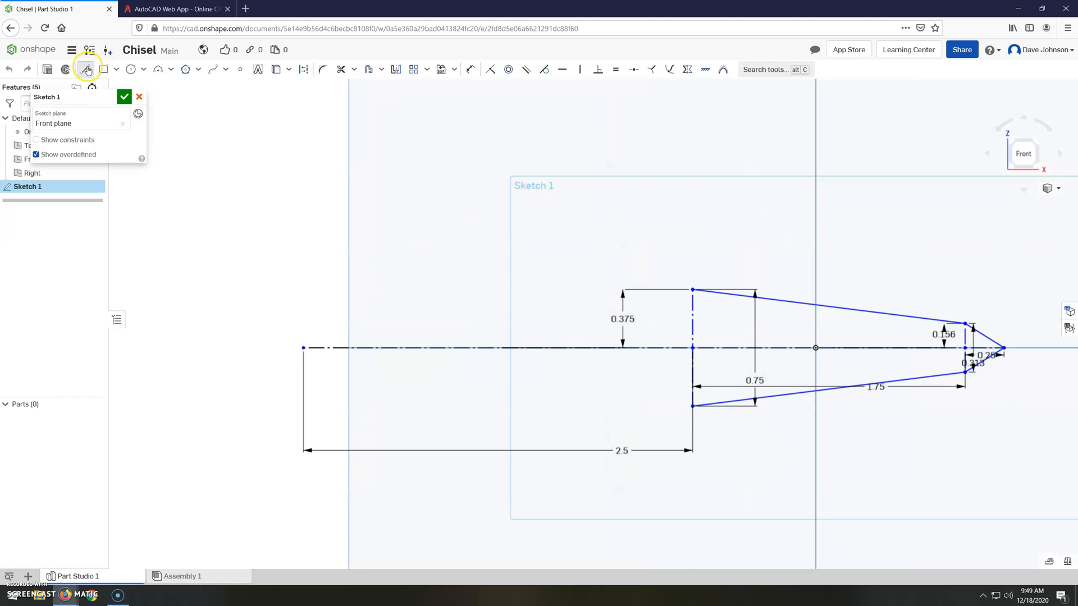
pyautogui.click(303, 347)
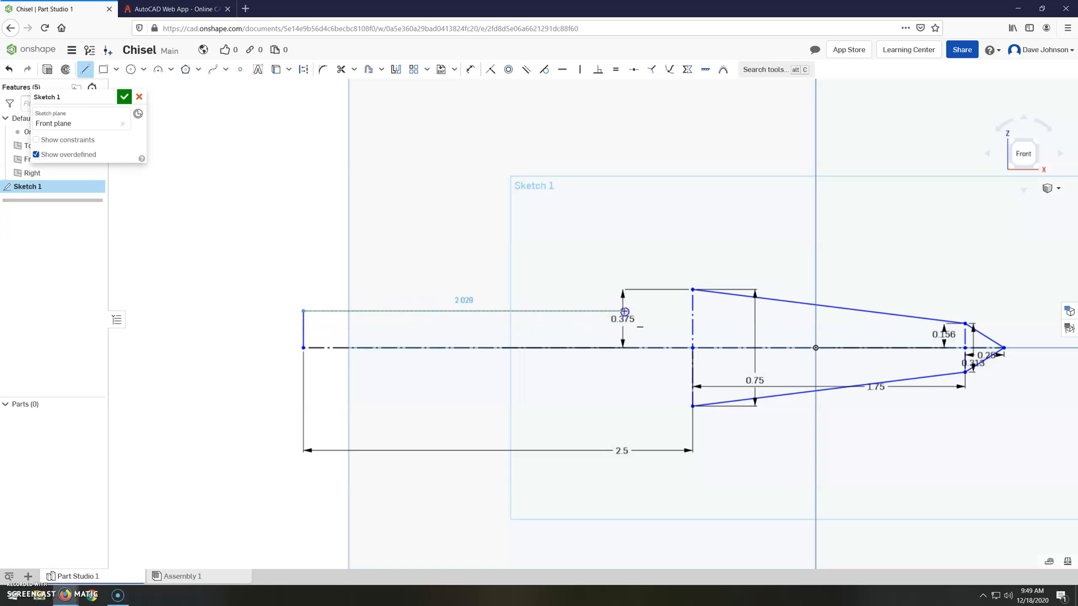
pyautogui.click(689, 311)
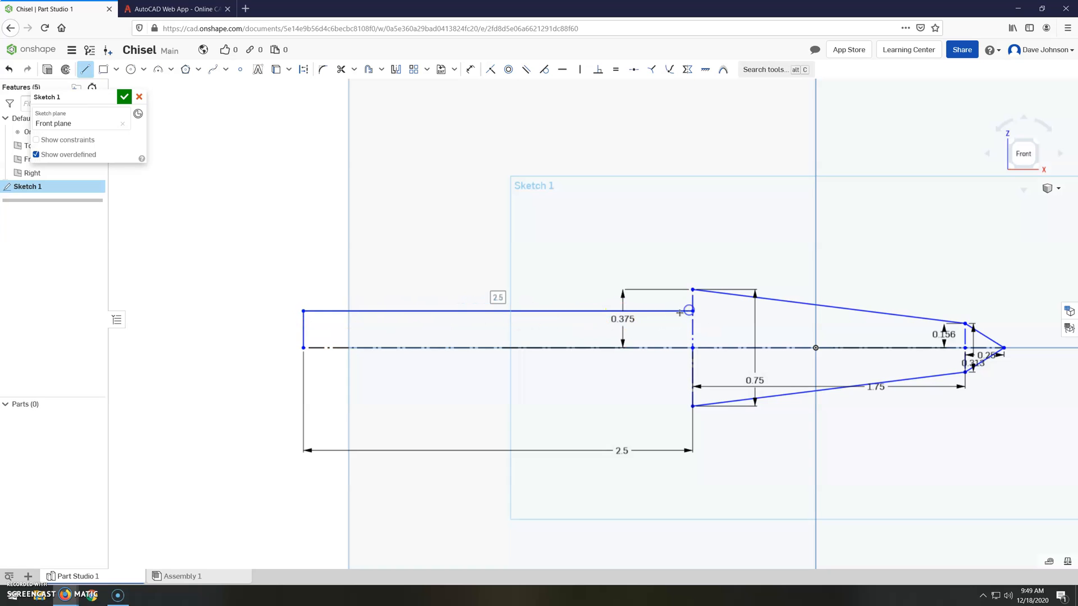
pyautogui.click(304, 394)
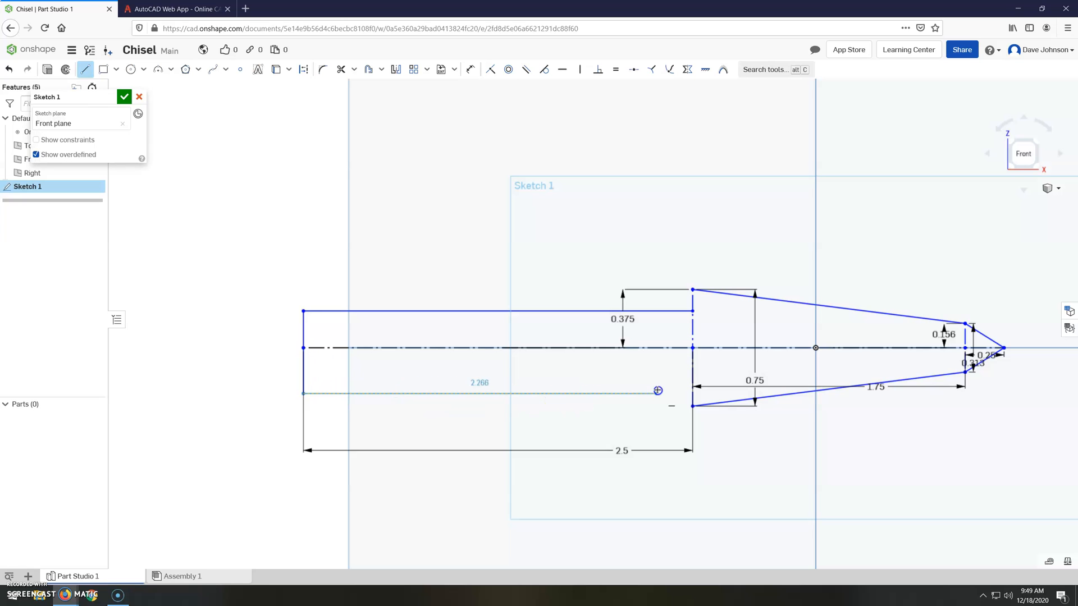
pyautogui.click(691, 393)
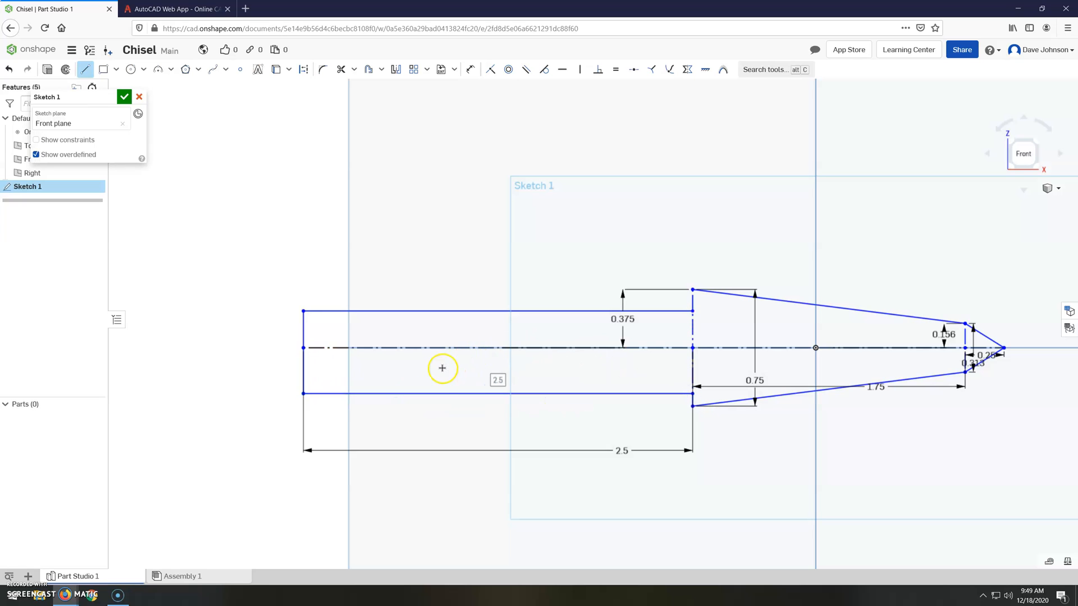
# Dimension the lower shank line 0.25 below the horizontal construction line.
pyautogui.press('m')
pyautogui.click(447, 348)
pyautogui.click(435, 393)
pyautogui.click(428, 369)
pyautogui.write('0.25')
pyautogui.press('Return')
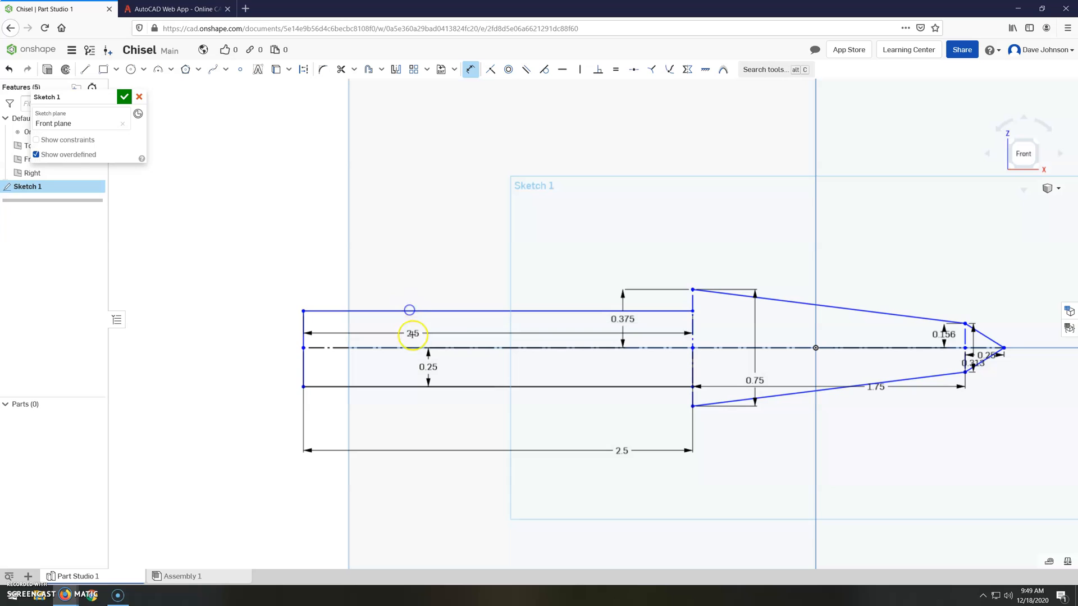
# Dimension the upper shank line 0.25 above the horizontal construction line and finish the sketch.
pyautogui.click(415, 348)
pyautogui.click(414, 311)
pyautogui.click(413, 334)
pyautogui.write('25')
pyautogui.press('Return')
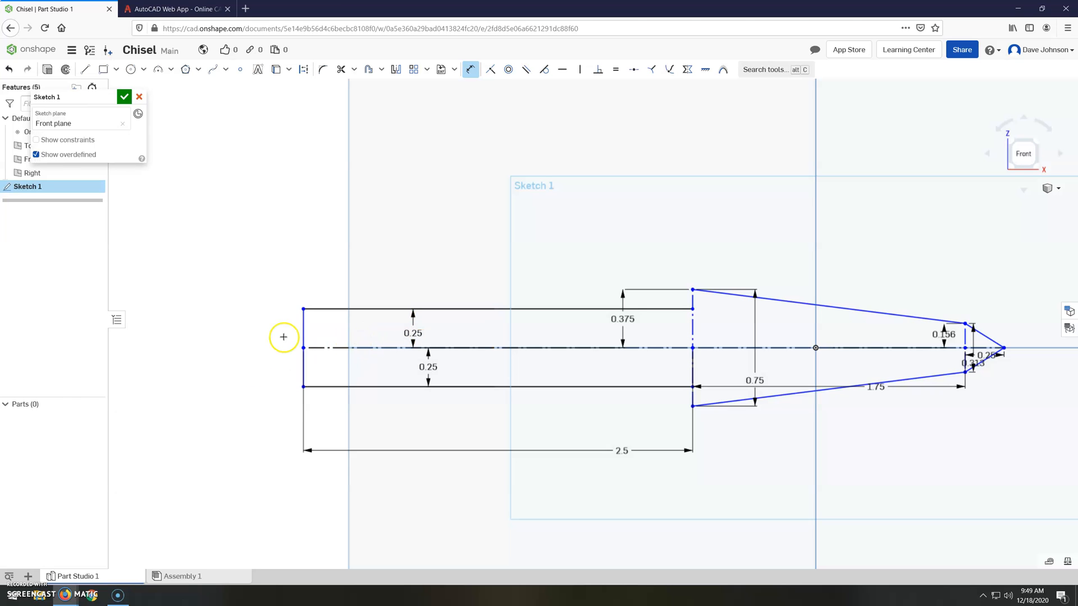
pyautogui.click(125, 96)
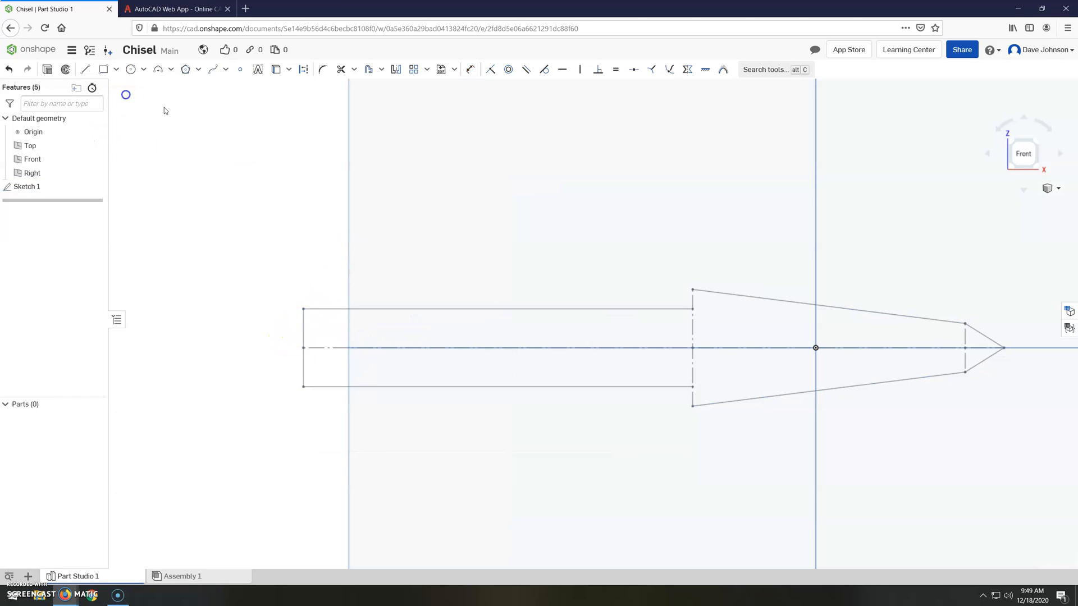
# Examine the shank outline and its junction with the taper at the 0.75 construction line from an angled view.
pyautogui.moveTo(887, 238); pyautogui.dragTo(869, 263, button='right')
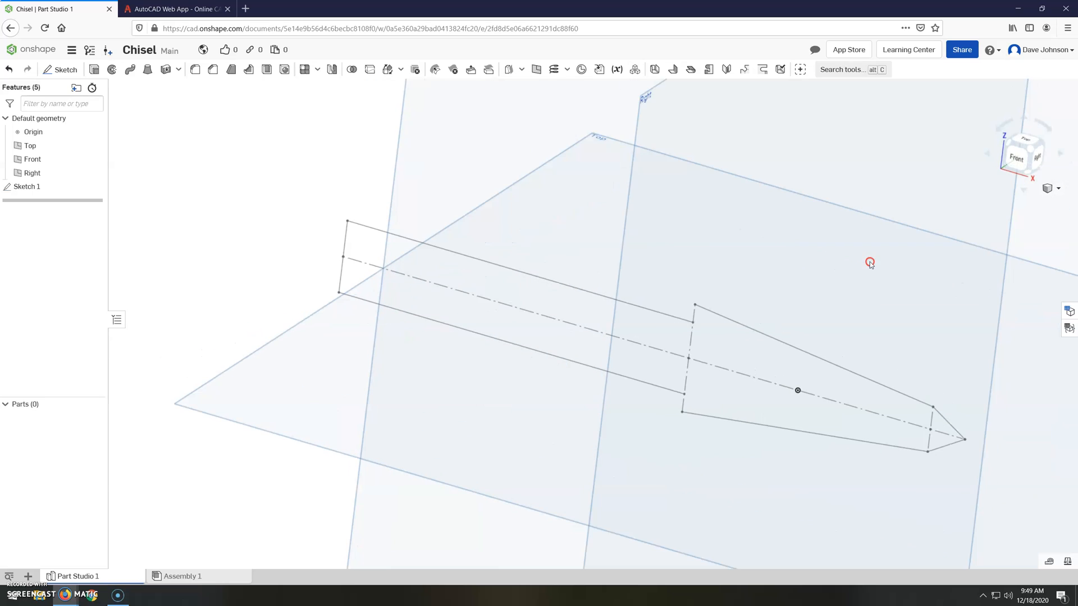
pyautogui.scroll(-4, 320, 253)
pyautogui.scroll(2, 508, 312)
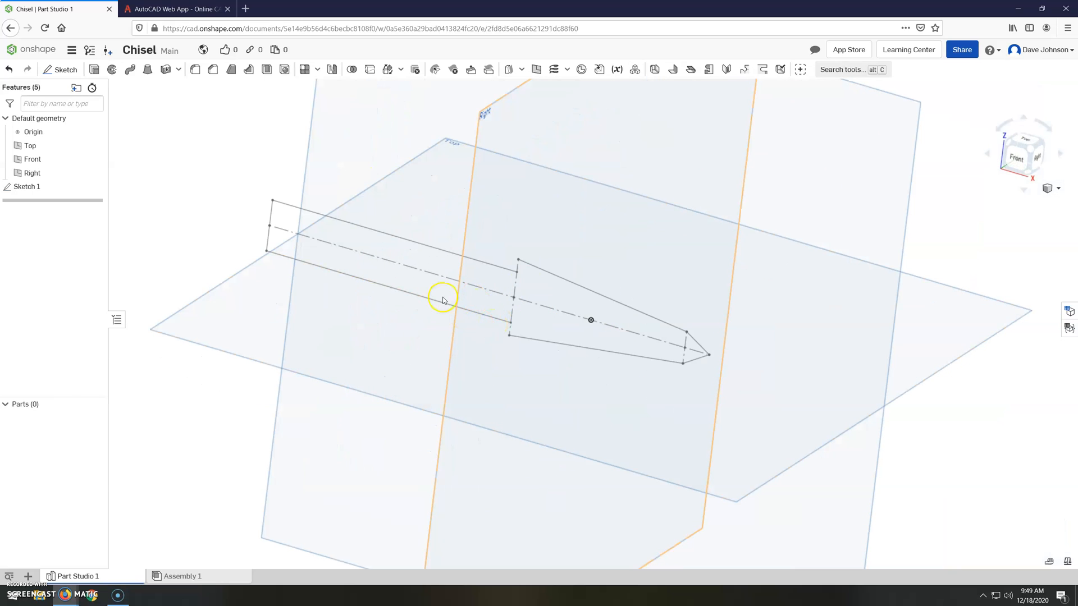
pyautogui.scroll(3, 494, 328)
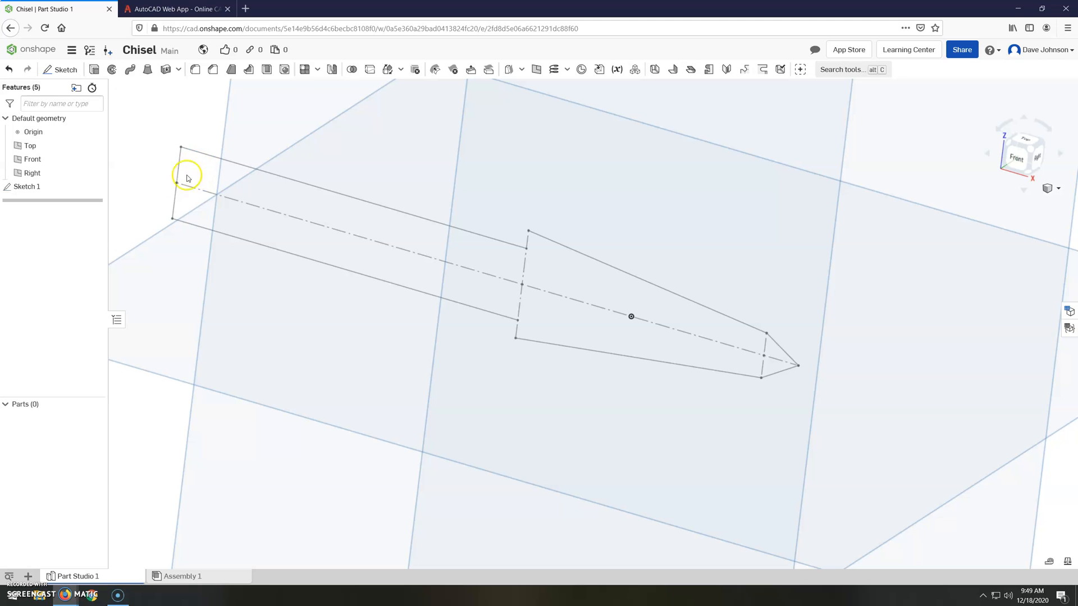
pyautogui.scroll(5, 527, 230)
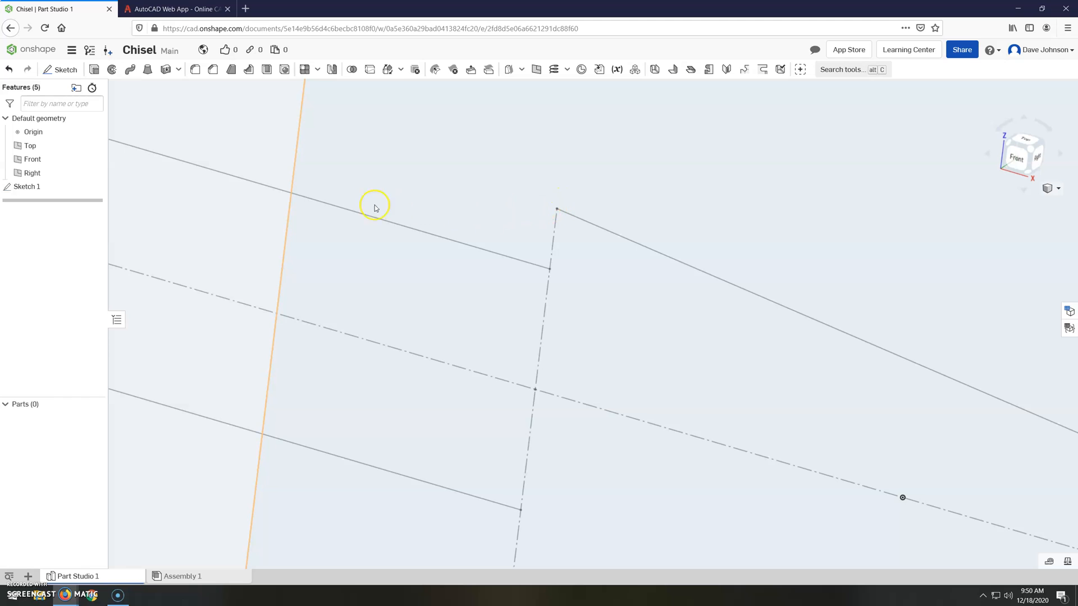
pyautogui.scroll(-4, 533, 269)
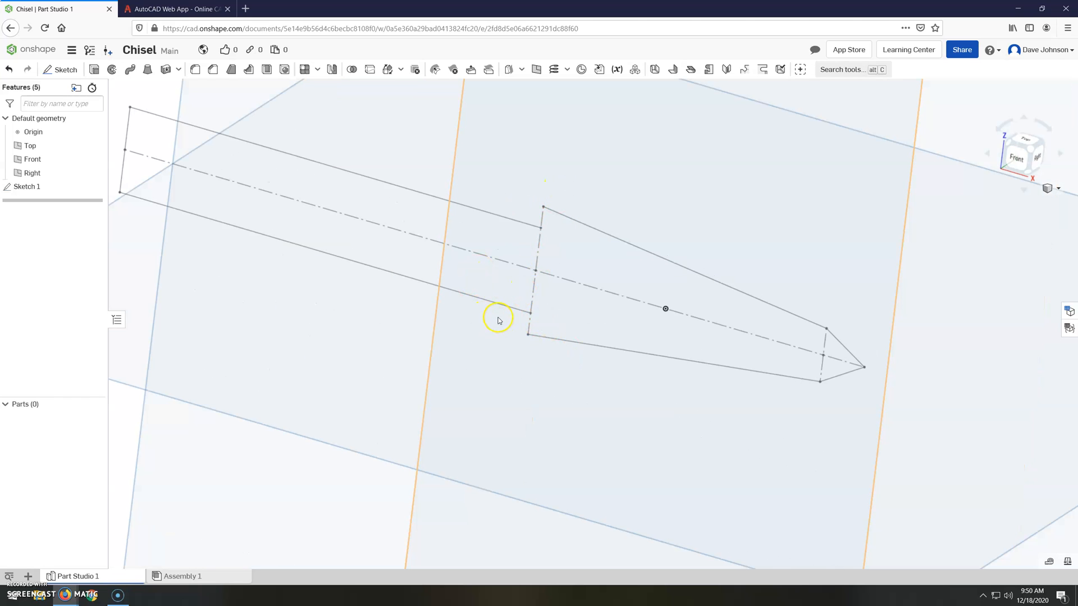
# Reopen Sketch 1 for editing and face it from the front.
pyautogui.rightClick(42, 187)
pyautogui.click(56, 207)
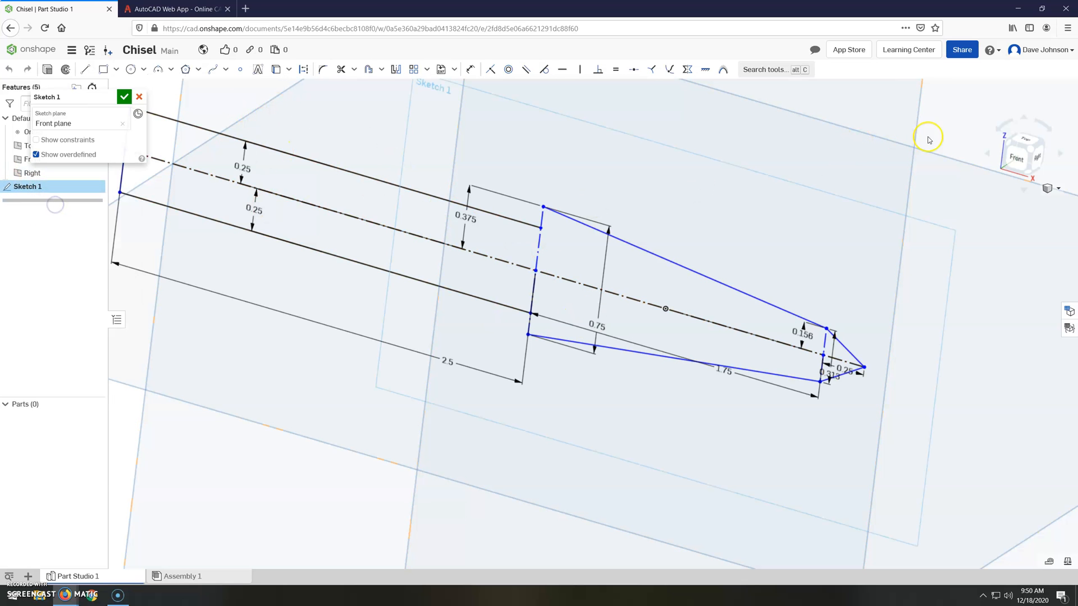
pyautogui.click(1017, 161)
pyautogui.scroll(3, 501, 298)
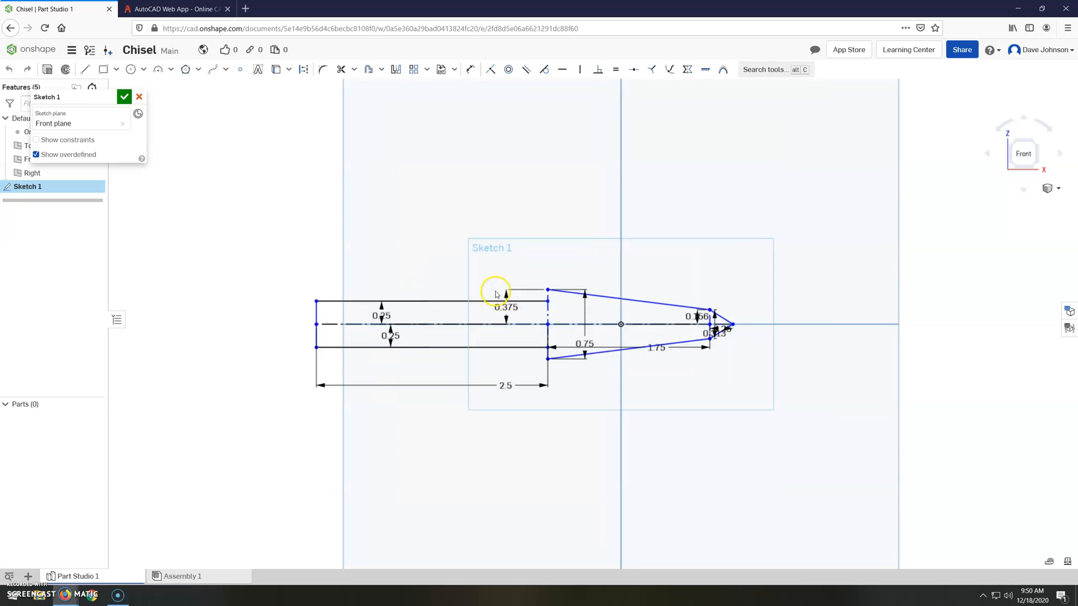
# Switch to the AutoCAD drawing 6-12, check the radius where the shank meets the taper, and return to the Onshape sketch.
pyautogui.click(151, 6)
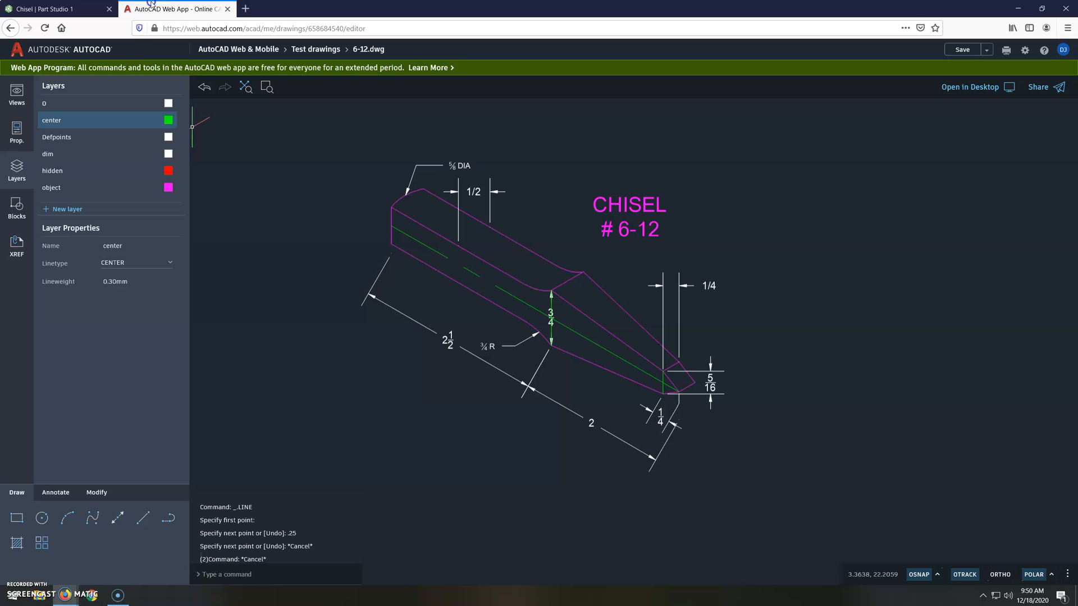
pyautogui.scroll(3, 550, 350)
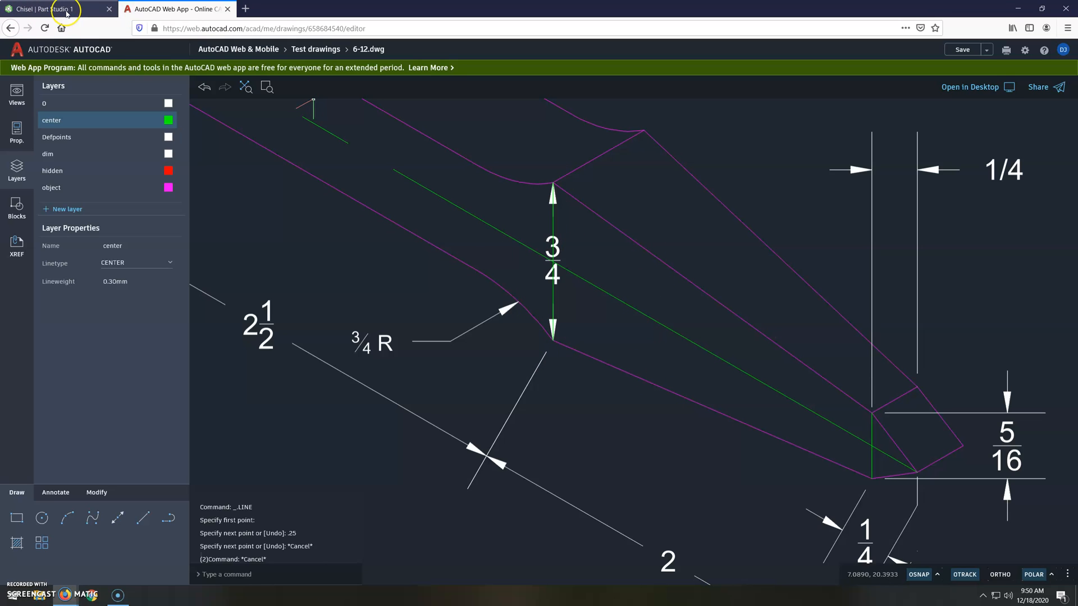
pyautogui.click(67, 10)
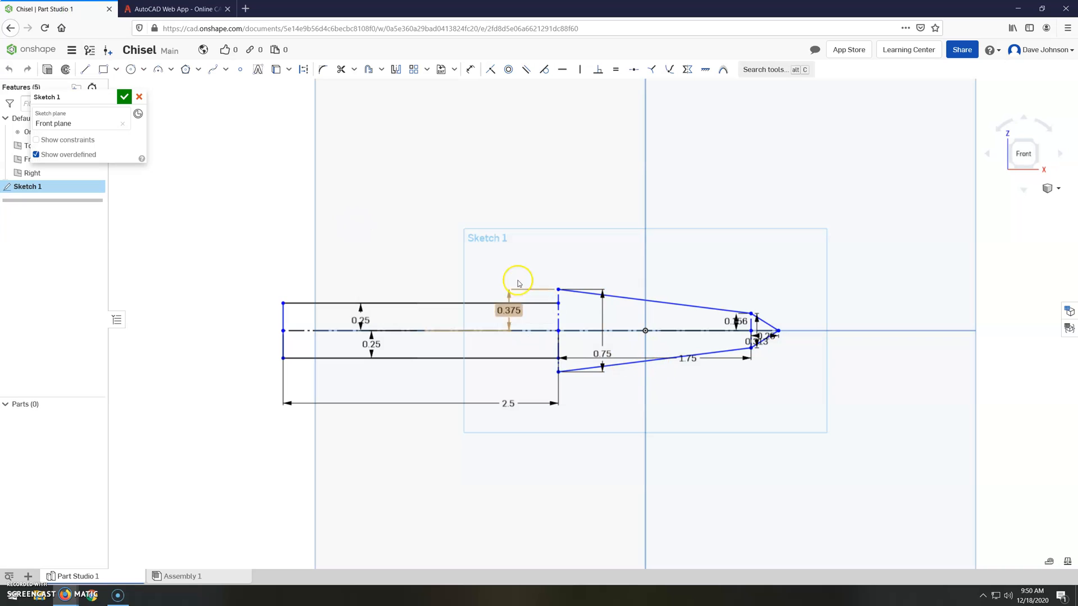
# Draw two circles, one about 1.06 in diameter above the shank and one about 1.38 in diameter below it.
pyautogui.click(131, 69)
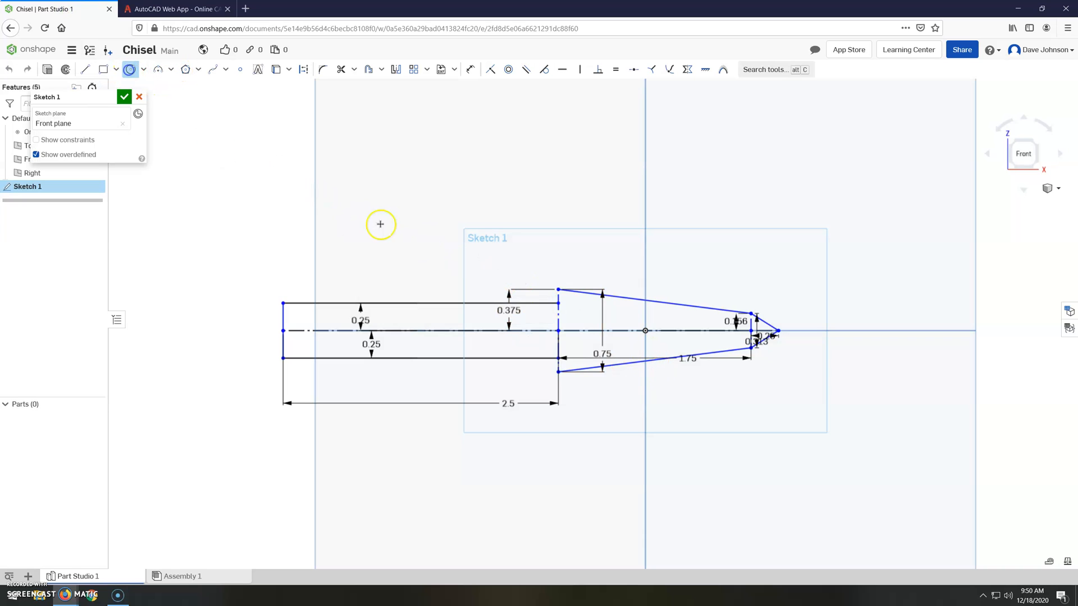
pyautogui.click(371, 174)
pyautogui.click(371, 234)
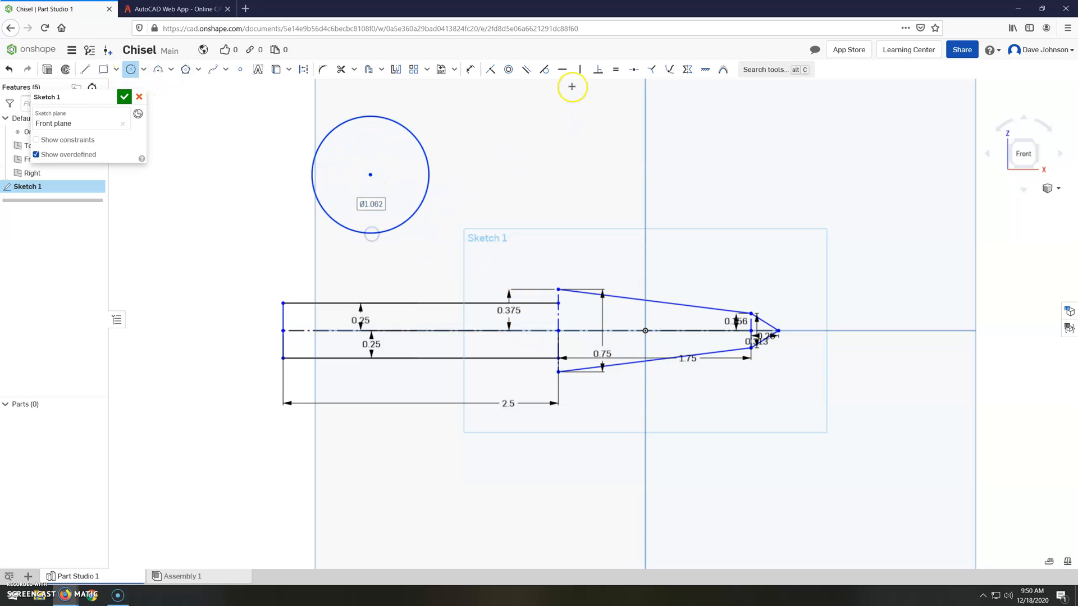
pyautogui.click(367, 514)
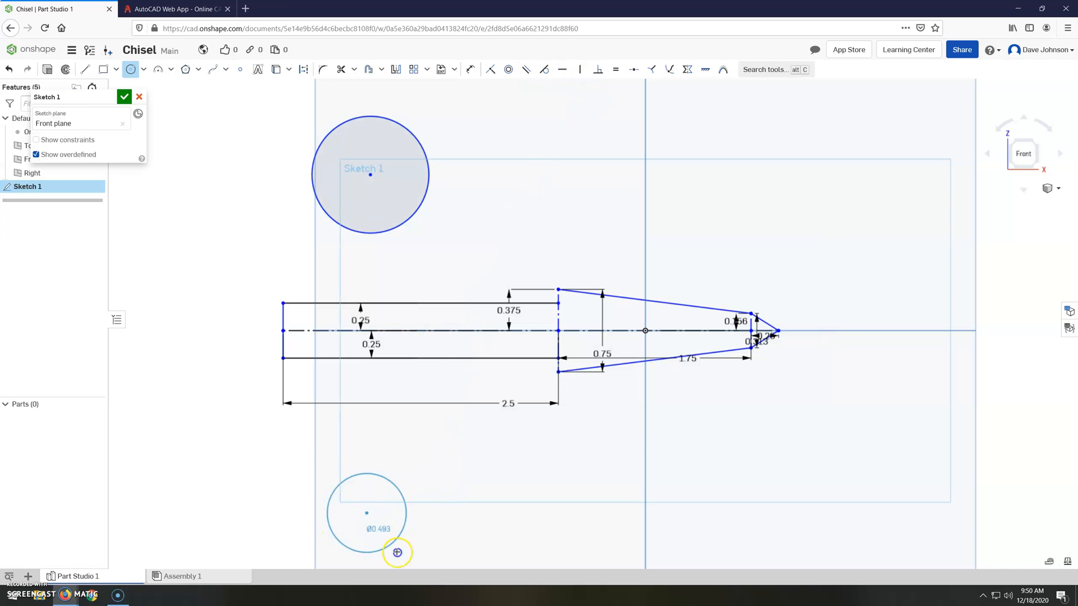
pyautogui.click(423, 564)
# Dimension both the upper and the lower circle to a diameter of 1.5.
pyautogui.click(470, 69)
pyautogui.click(346, 125)
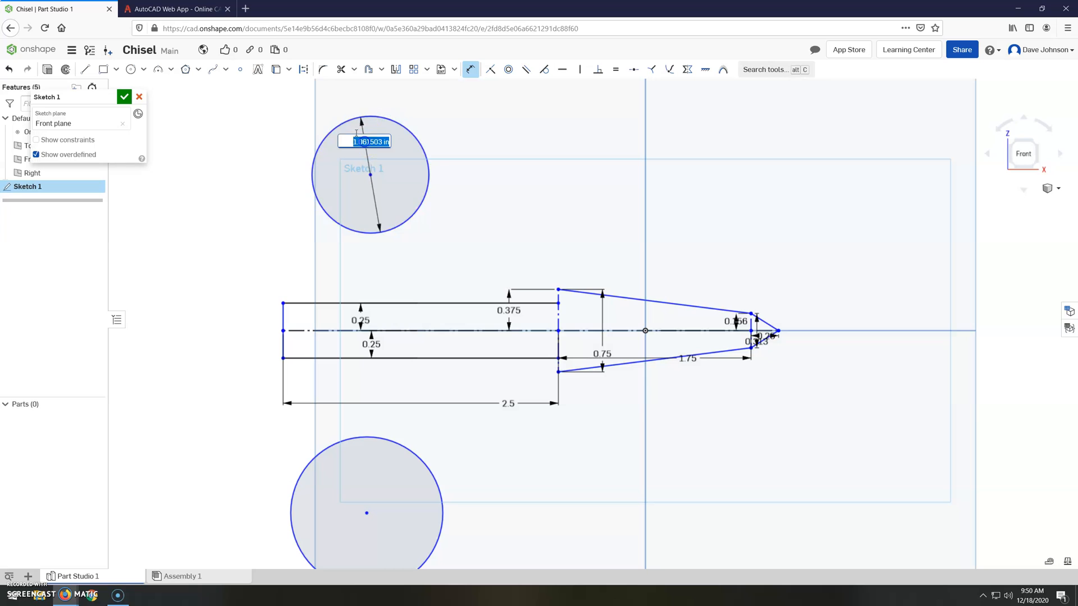
pyautogui.write('1.5')
pyautogui.press('Return')
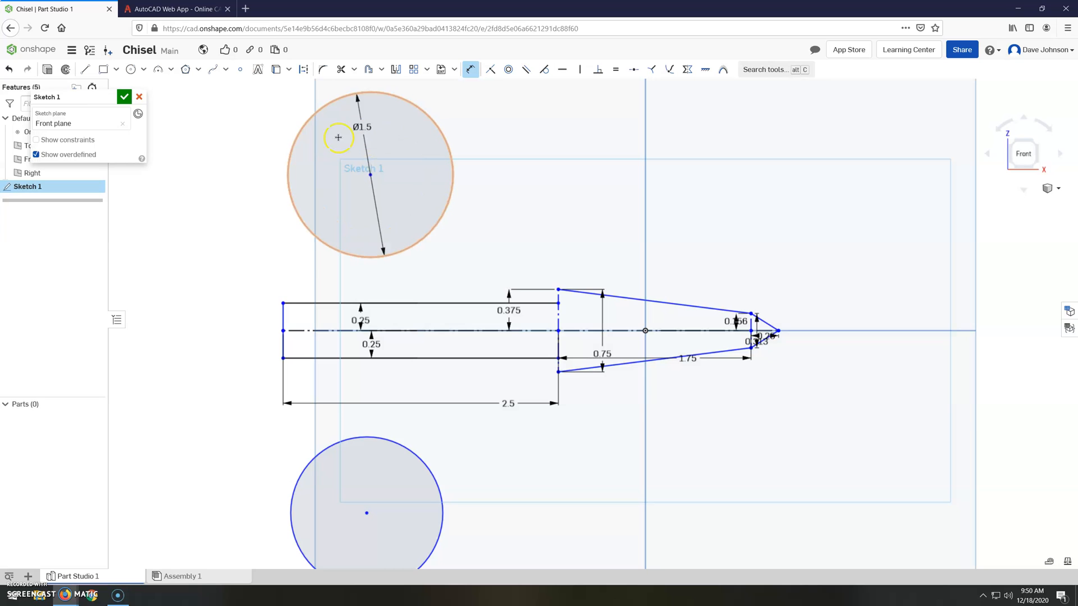
pyautogui.click(370, 438)
pyautogui.click(362, 451)
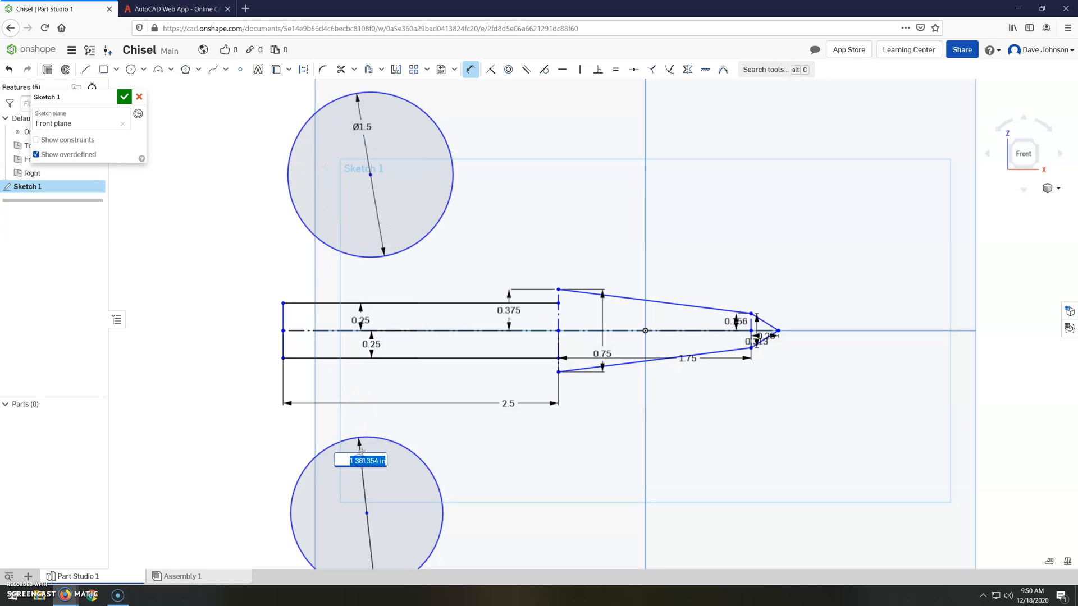
pyautogui.press('Return')
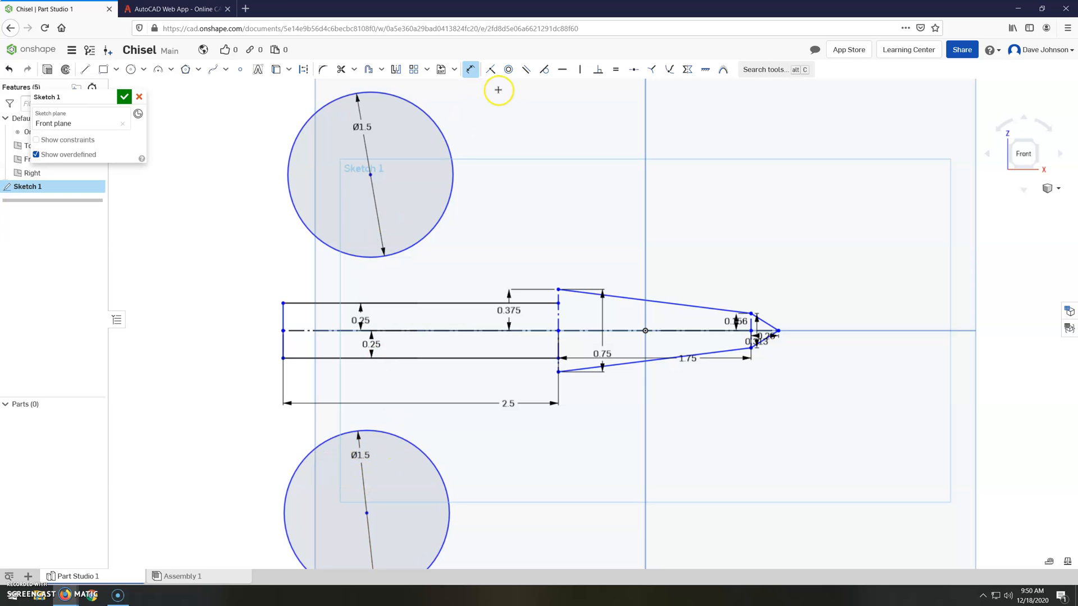
# Make the upper circle tangent to the upper shank line and coincident with the taper's upper corner point.
pyautogui.click(543, 73)
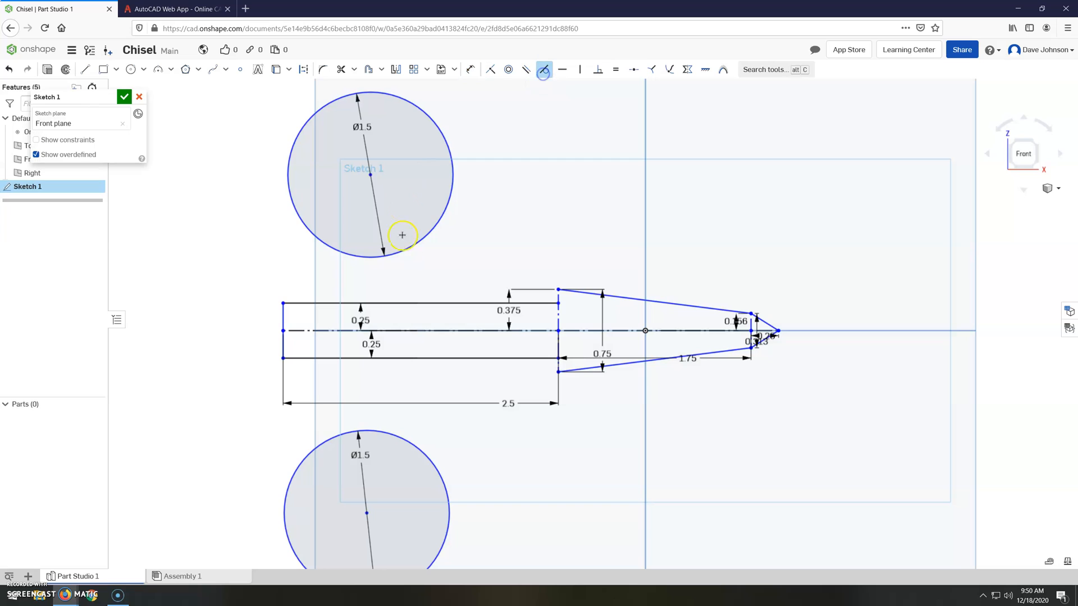
pyautogui.click(411, 247)
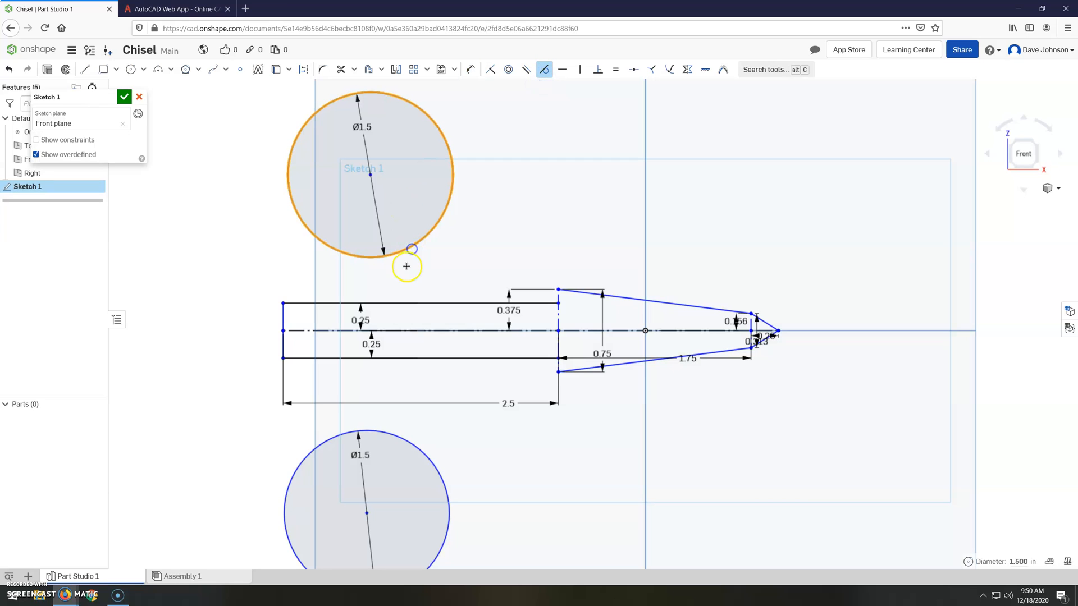
pyautogui.click(411, 305)
pyautogui.click(490, 69)
pyautogui.click(449, 251)
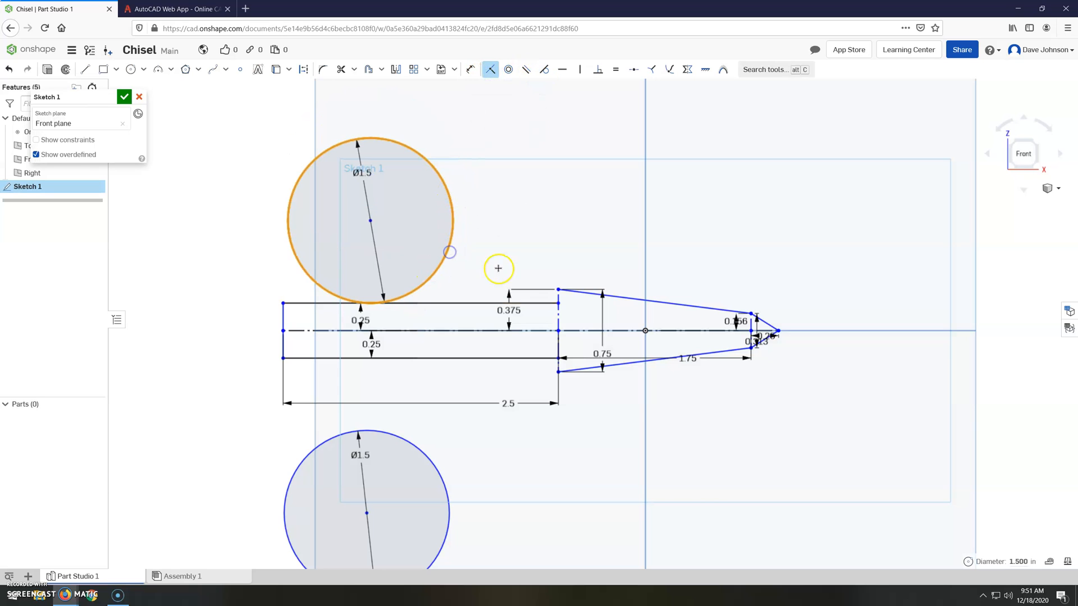
pyautogui.click(557, 290)
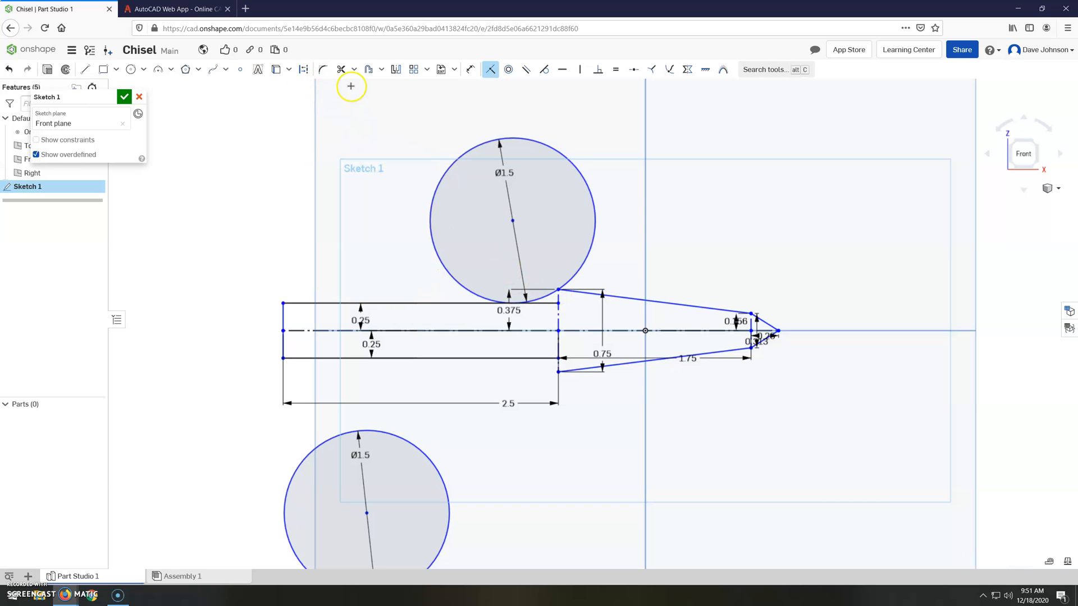
# Trim the upper circle and the surplus shank line so only the transition arc between the upper shank line and the taper remains.
pyautogui.click(341, 69)
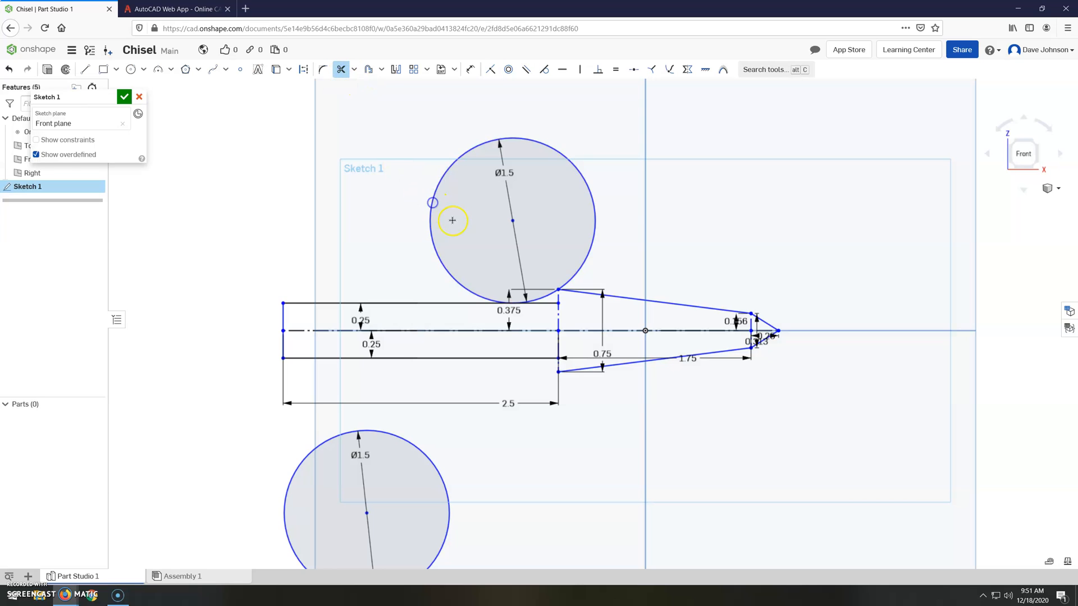
pyautogui.click(452, 220)
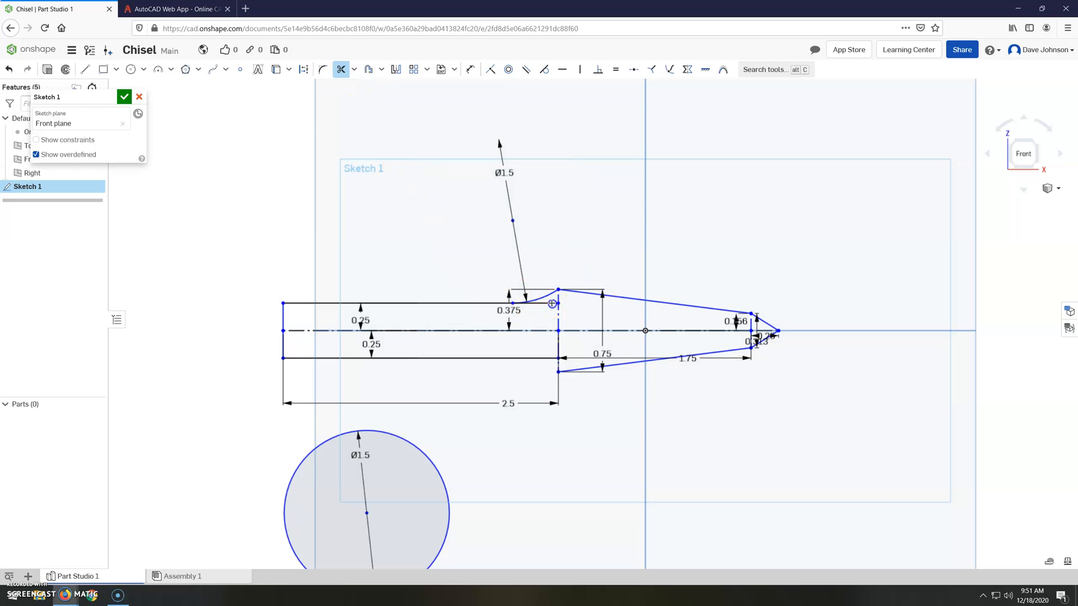
pyautogui.scroll(4, 550, 309)
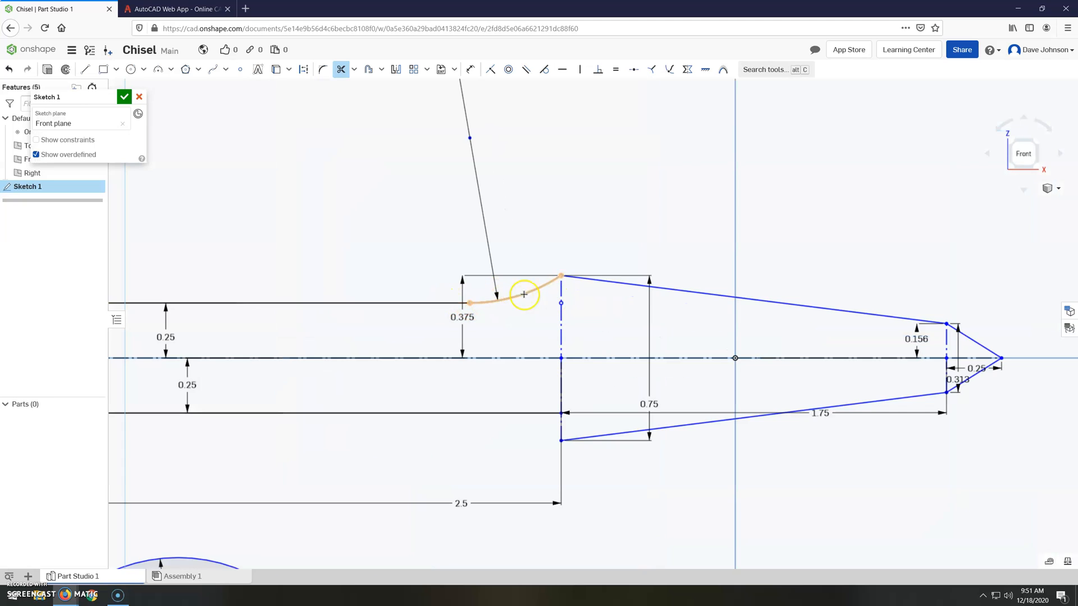
pyautogui.scroll(-5, 528, 246)
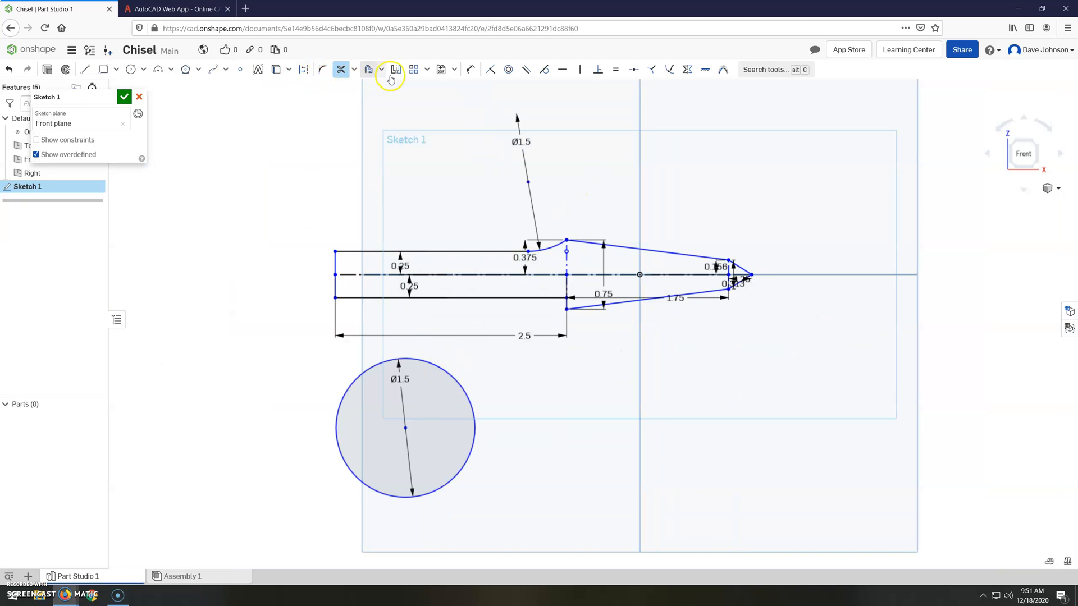
# Make the lower circle tangent to the lower shank line and coincident with the taper's lower corner point.
pyautogui.click(544, 69)
pyautogui.click(431, 362)
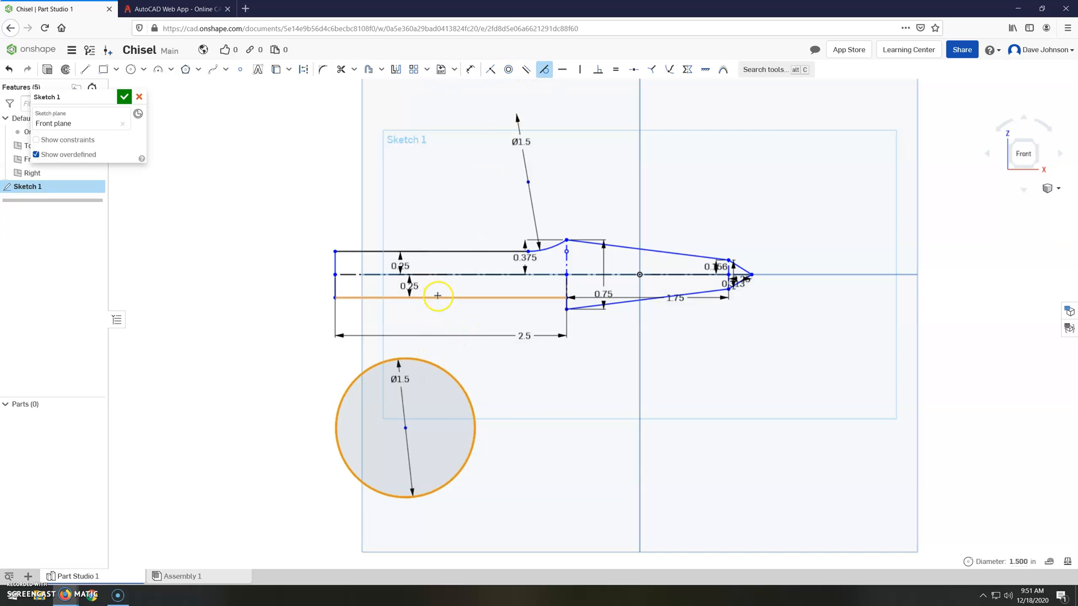
pyautogui.click(435, 297)
pyautogui.click(490, 69)
pyautogui.click(455, 320)
pyautogui.click(562, 312)
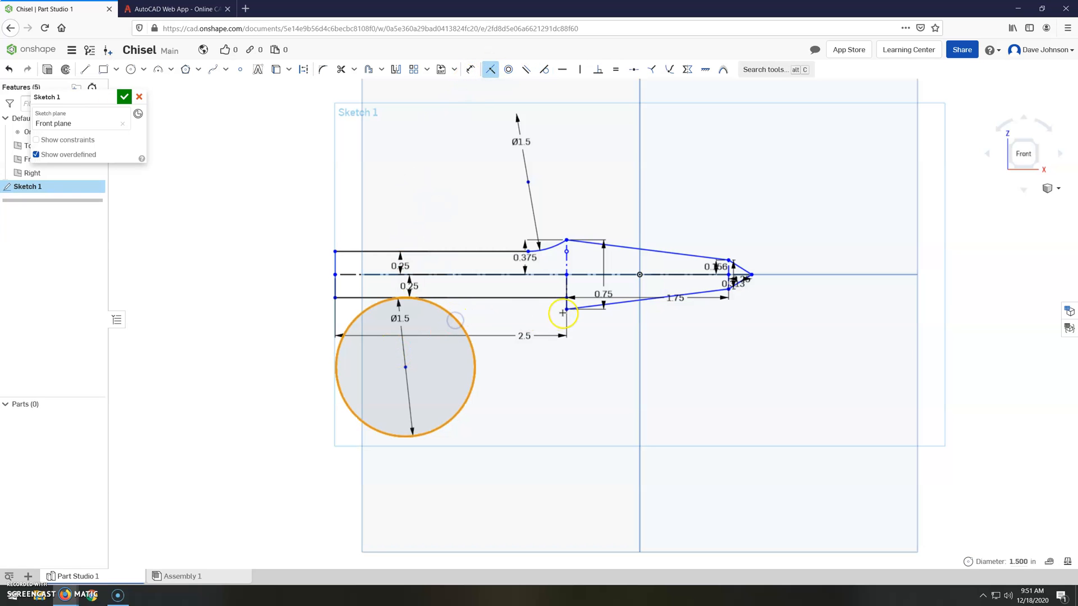
pyautogui.click(565, 309)
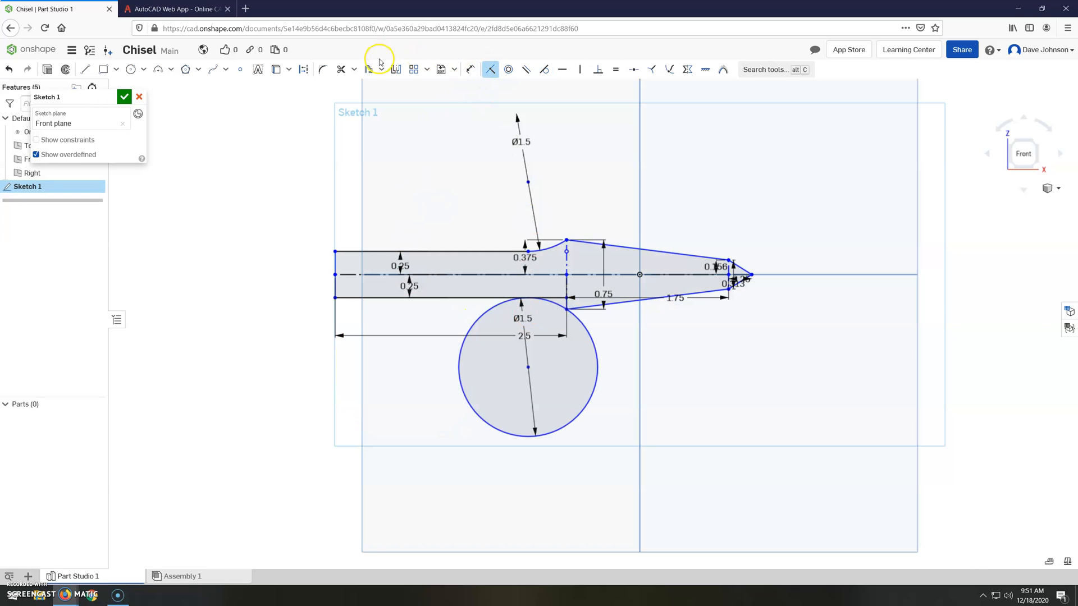
# Trim the lower circle down to its transition arc between shank and taper, and finish the profile sketch.
pyautogui.click(340, 71)
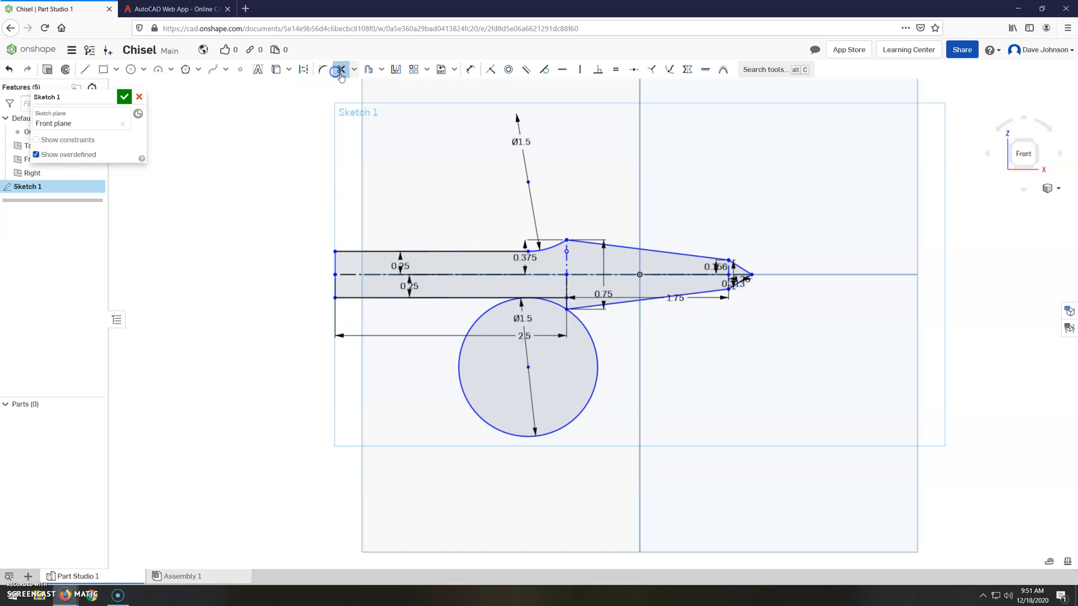
pyautogui.click(458, 375)
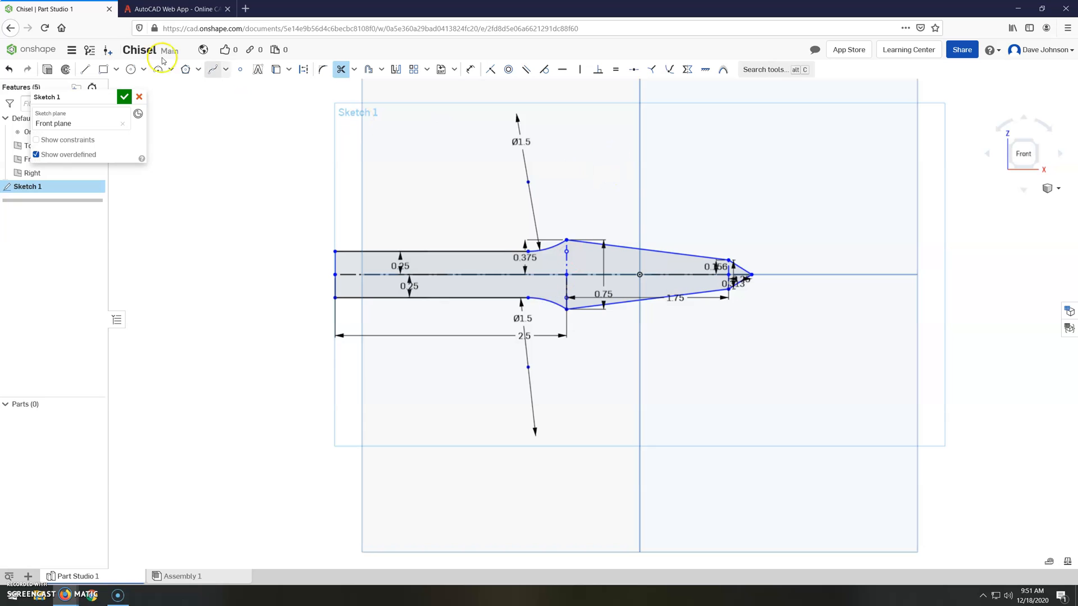
pyautogui.click(123, 97)
pyautogui.moveTo(528, 183)
pyautogui.mouseDown(button='right')
pyautogui.moveTo(659, 221)
pyautogui.moveTo(641, 258)
pyautogui.mouseUp(button='right')
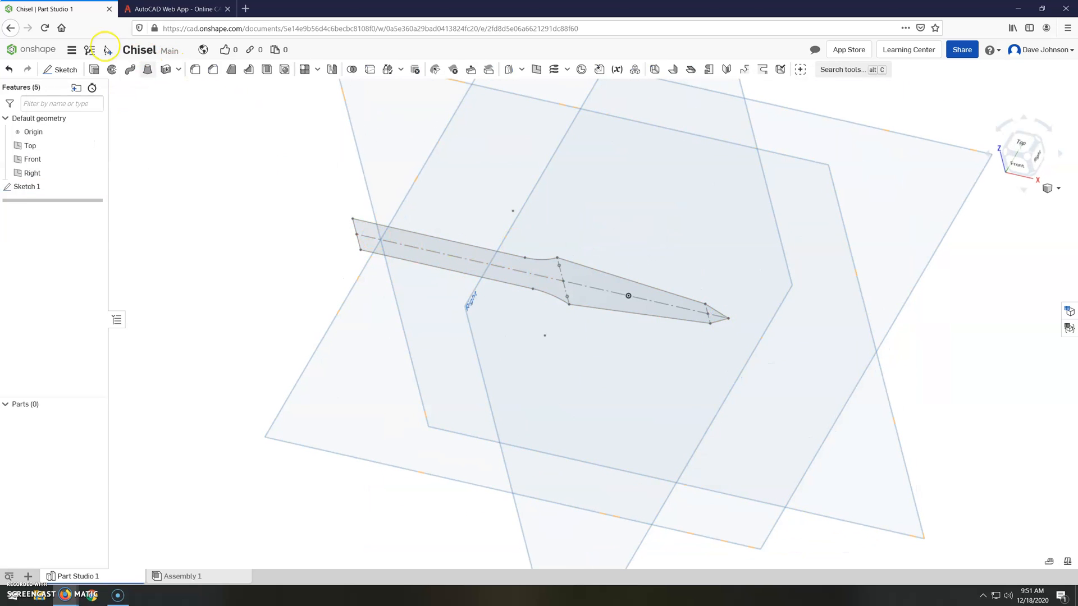
# Switch to the AutoCAD drawing 6-12, check the shank's width dimension, and return to the Onshape Part Studio.
pyautogui.click(145, 10)
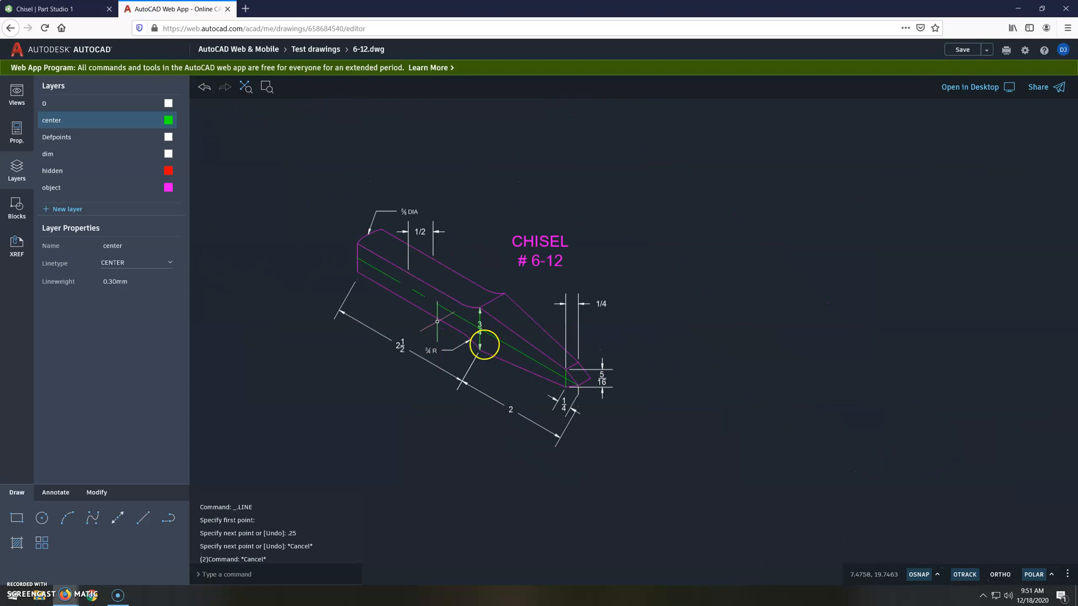
pyautogui.scroll(5, 420, 242)
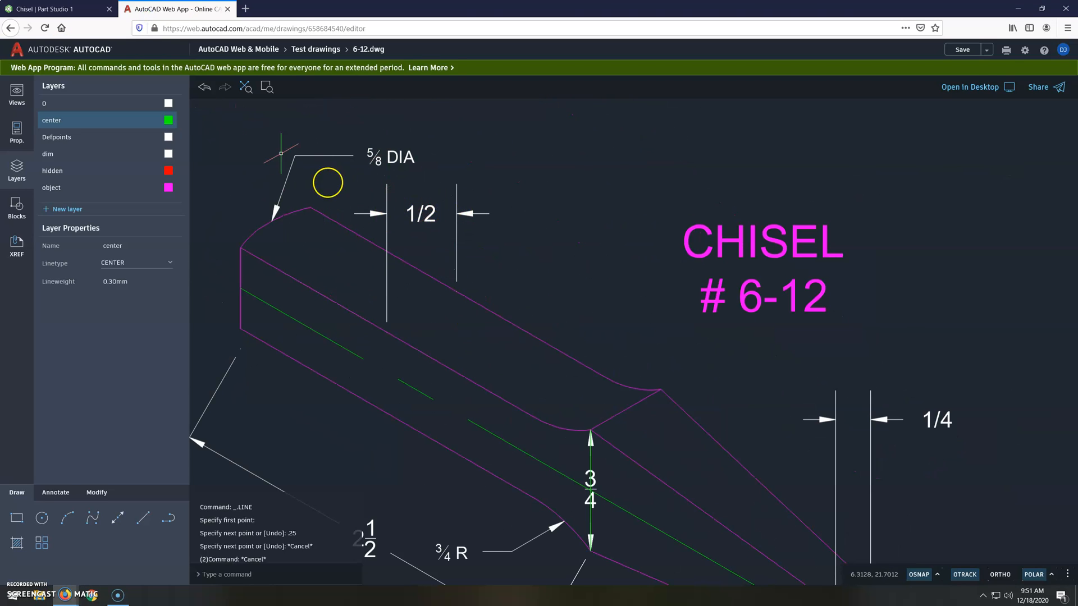
pyautogui.click(62, 9)
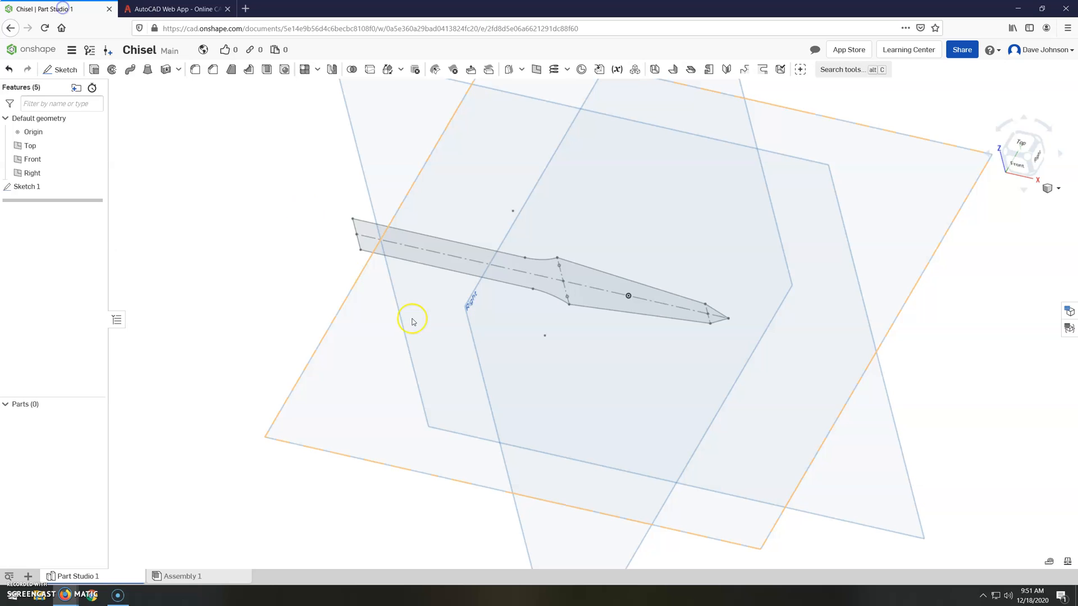
# Extrude the chisel profile symmetrically as a new solid, using the drawing's 1/2 in shank width as the depth.
pyautogui.click(94, 69)
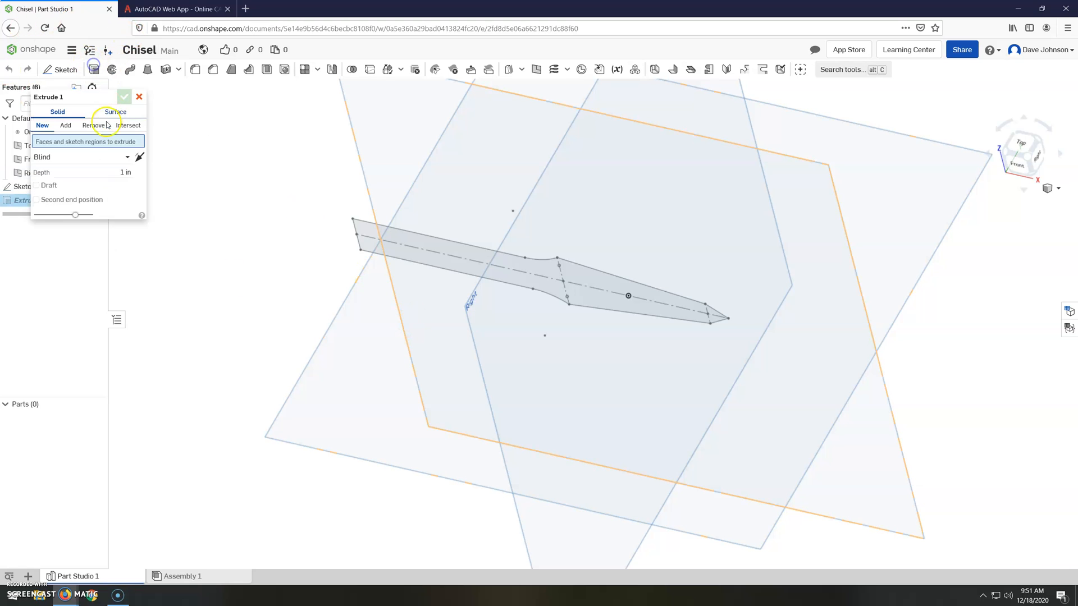
pyautogui.click(407, 252)
pyautogui.click(123, 167)
pyautogui.click(94, 200)
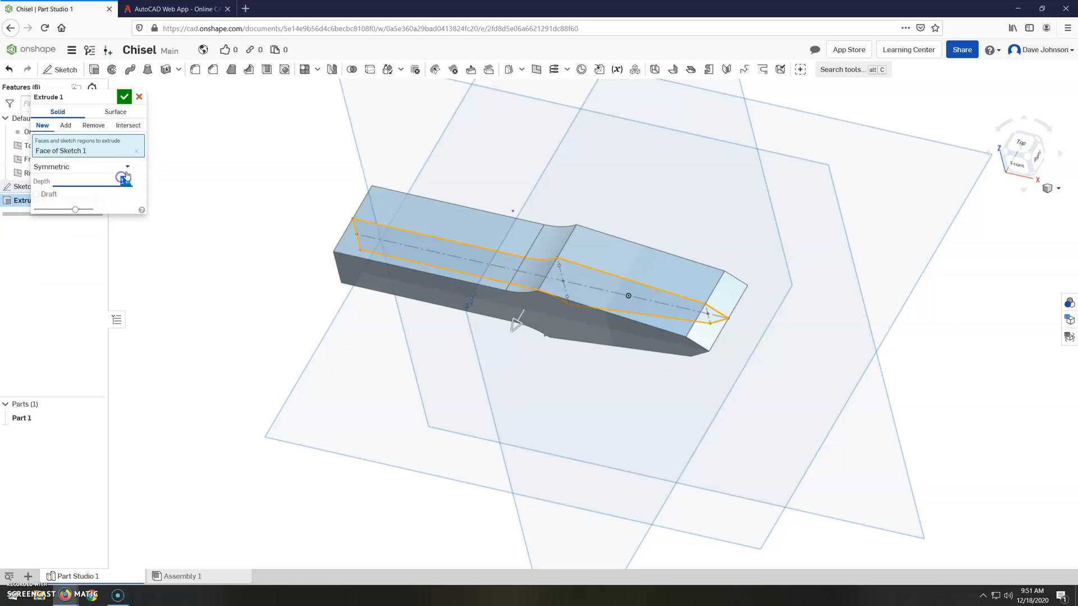
pyautogui.click(124, 96)
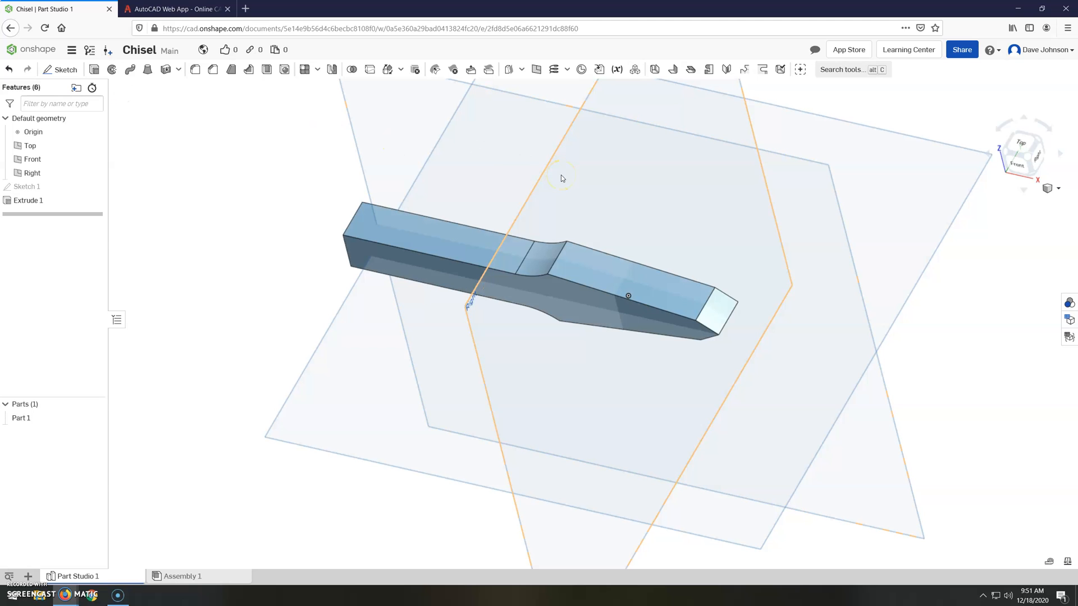
# Consult the AutoCAD drawing again, return to Onshape, and examine the extruded chisel around the corner where the arc meets the taper.
pyautogui.hotkey('ctrl', 'Tab')
pyautogui.click(50, 9)
pyautogui.scroll(3, 618, 252)
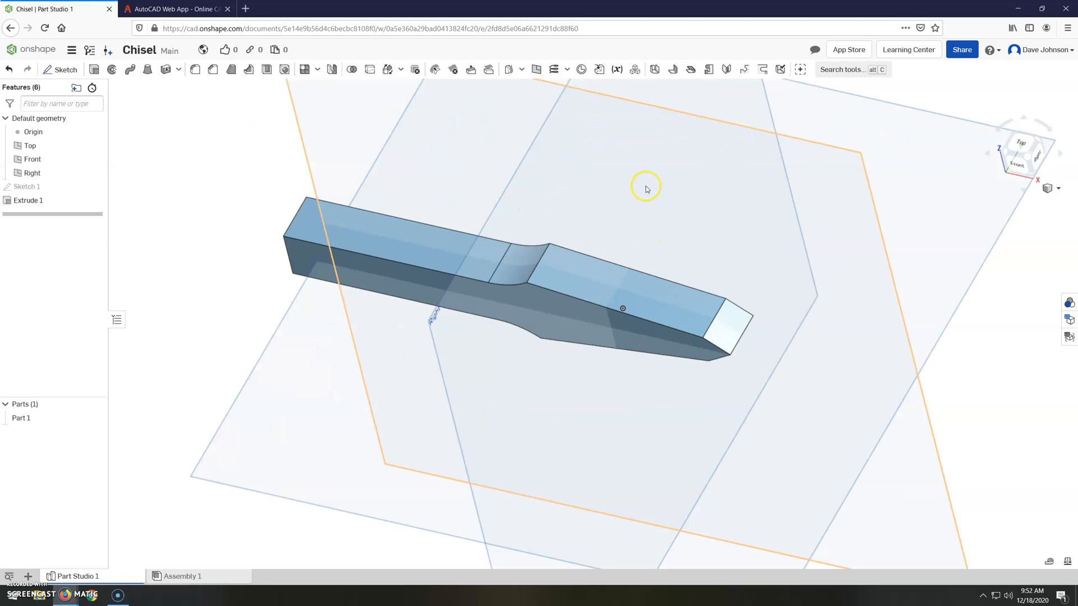
pyautogui.moveTo(505, 197); pyautogui.dragTo(486, 207, button='right')
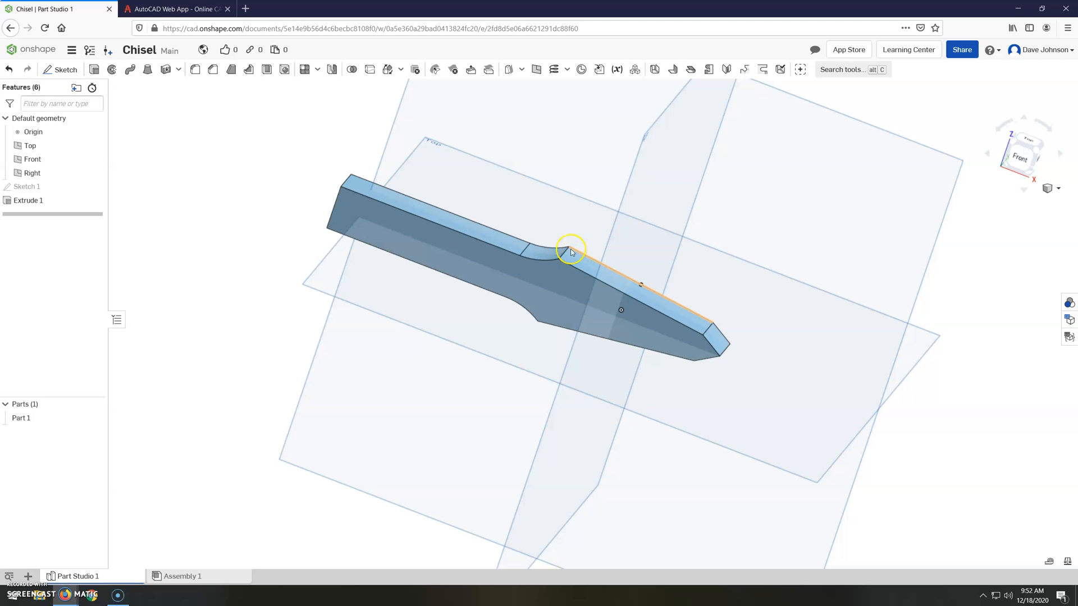
pyautogui.moveTo(511, 234); pyautogui.dragTo(509, 226, button='right')
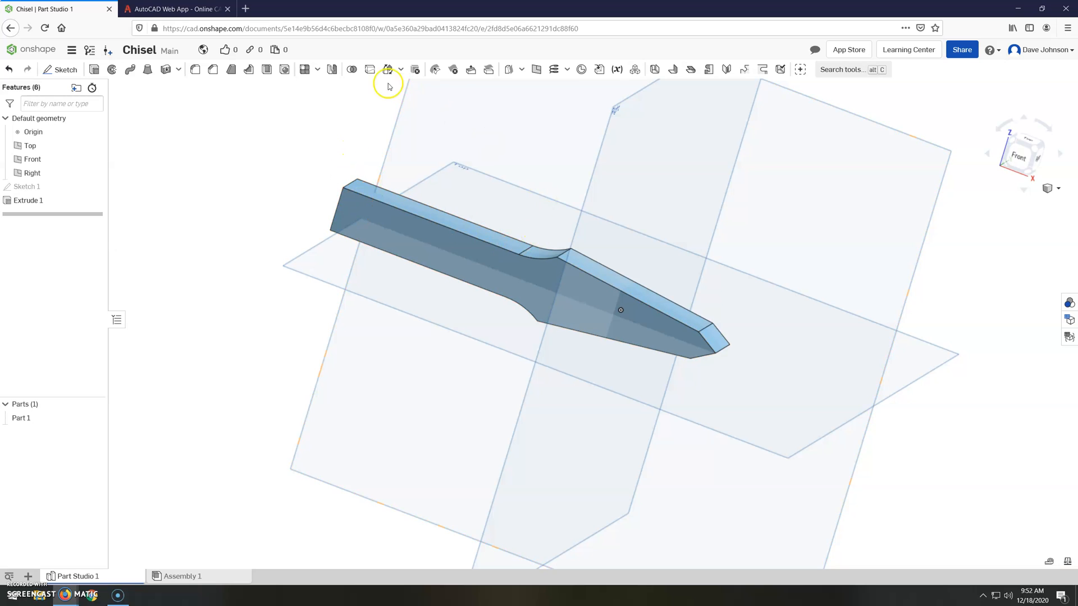
# Create a Plane point plane parallel to the Top plane through the upper vertex where the transition arc meets the taper.
pyautogui.click(535, 73)
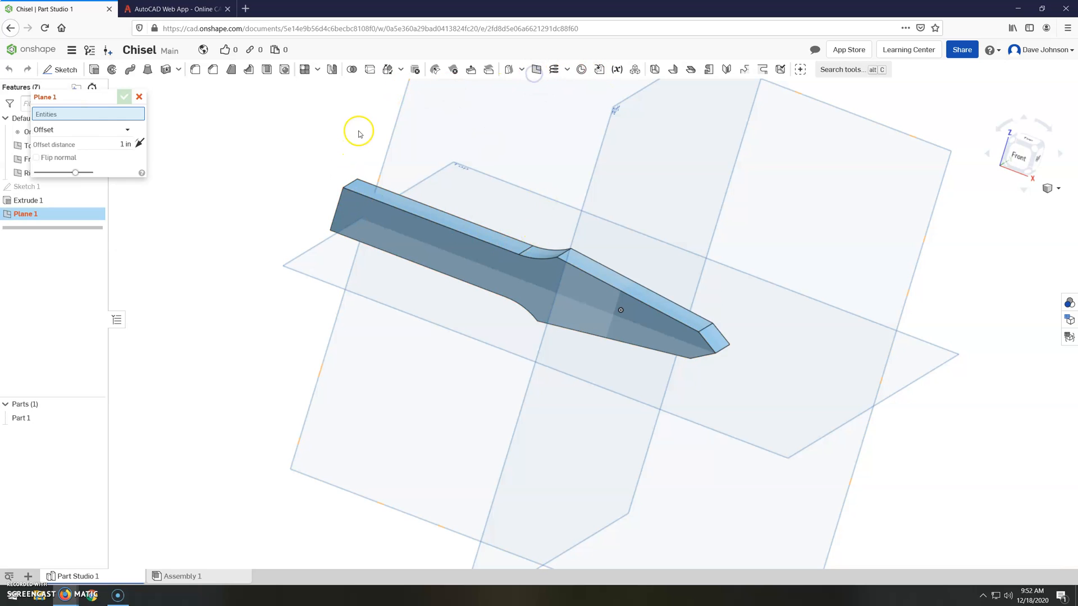
pyautogui.click(77, 127)
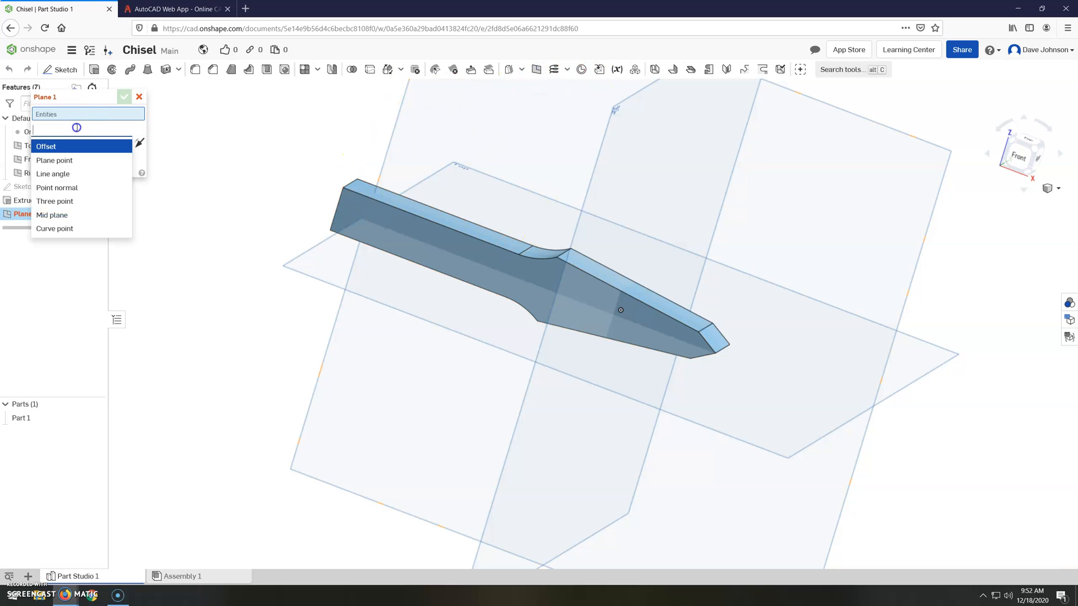
pyautogui.click(76, 162)
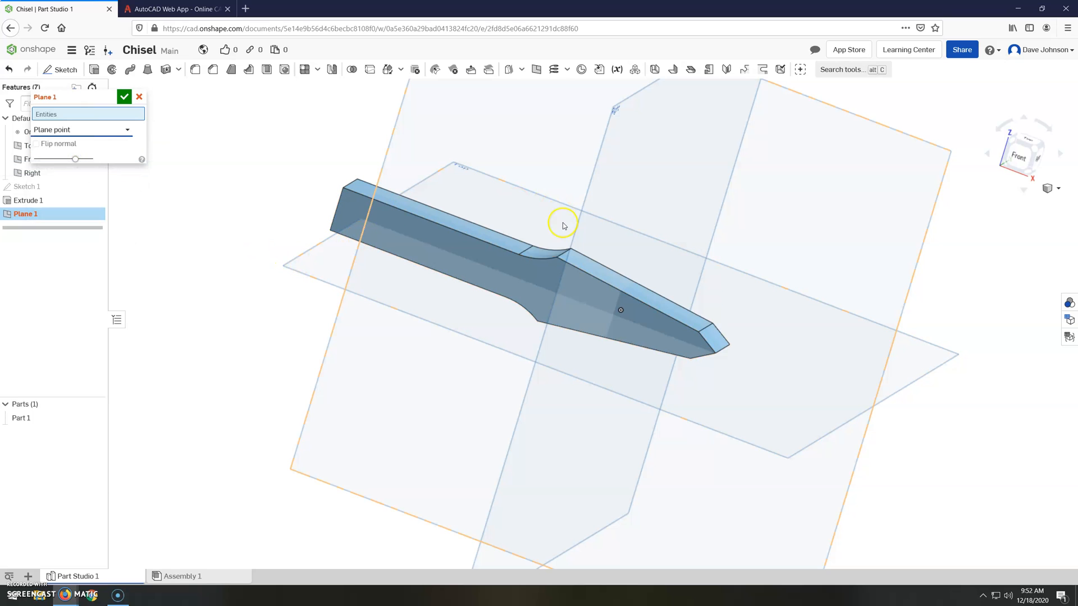
pyautogui.click(557, 258)
pyautogui.click(306, 262)
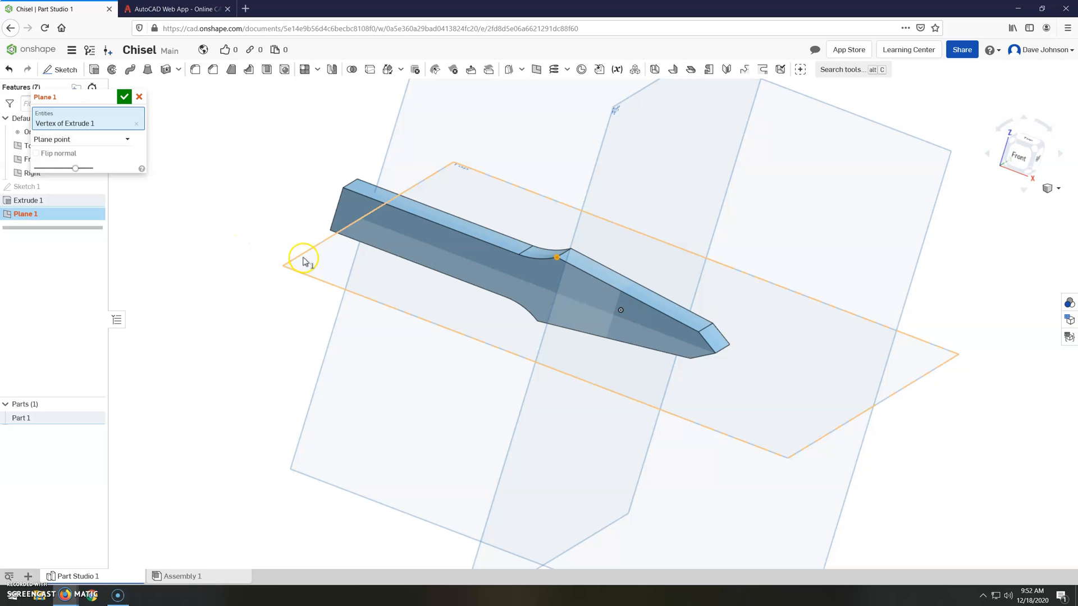
pyautogui.click(303, 262)
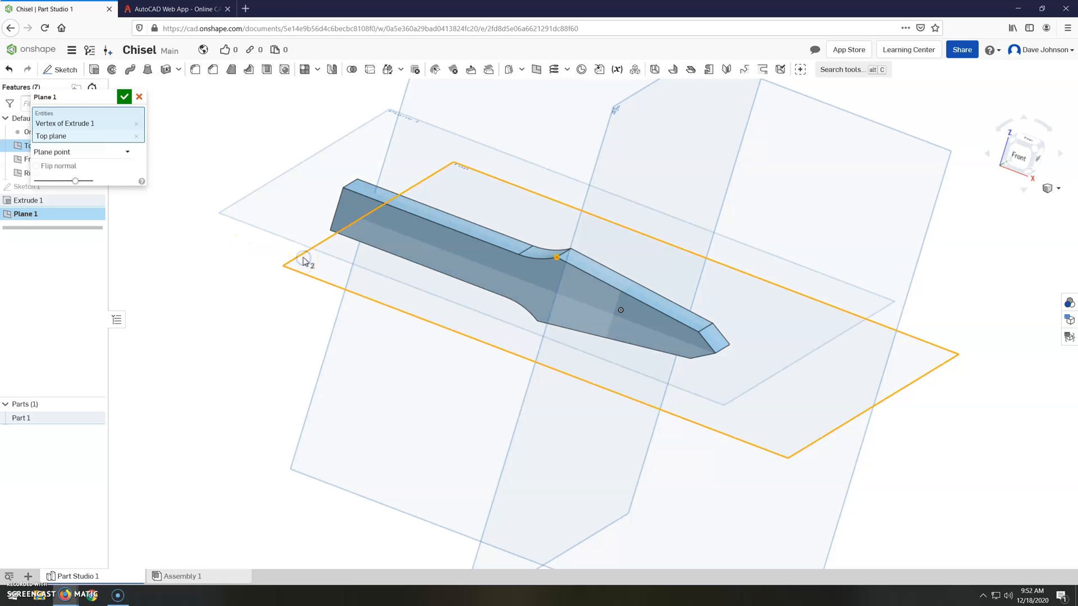
pyautogui.moveTo(379, 143); pyautogui.dragTo(340, 136, button='right')
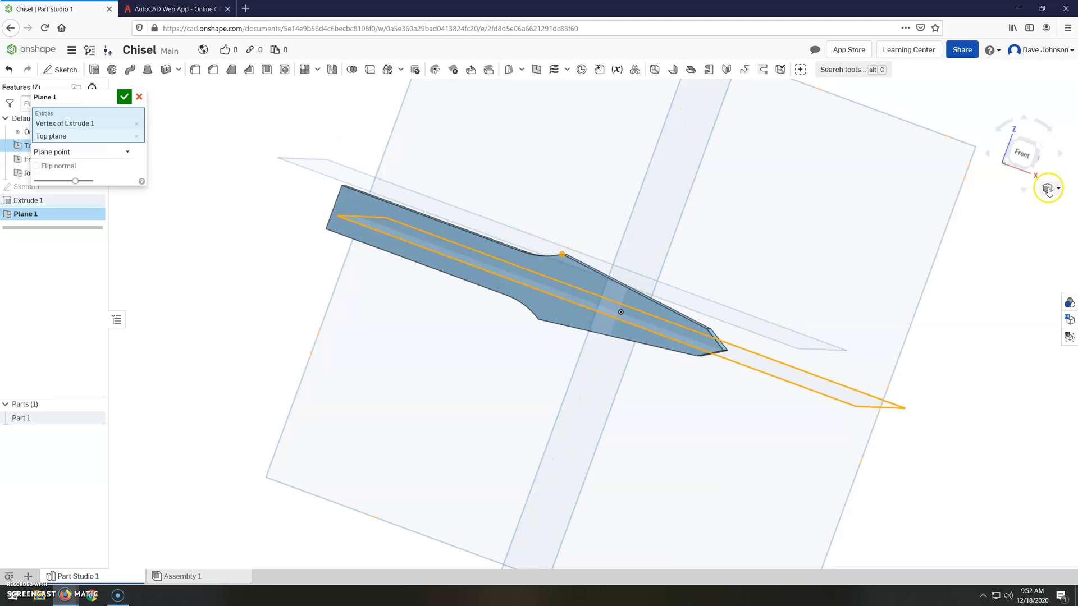
pyautogui.click(1023, 153)
pyautogui.scroll(5, 559, 292)
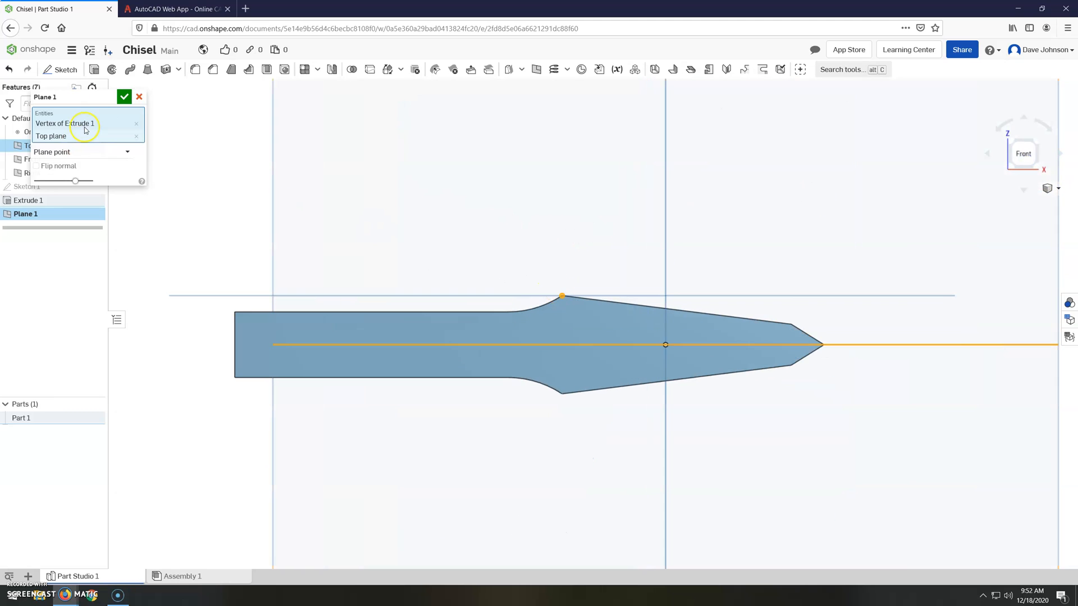
pyautogui.click(123, 98)
# Start a new sketch on the plane through the taper's upper corner and view the model from the top.
pyautogui.moveTo(534, 151); pyautogui.dragTo(512, 197, button='right')
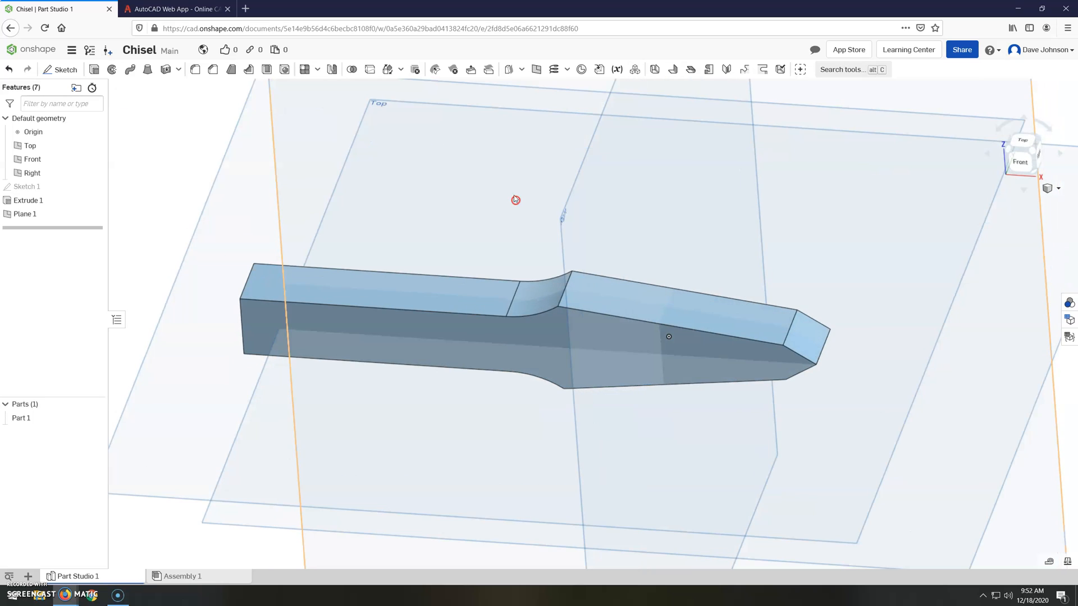
pyautogui.rightClick(210, 208)
pyautogui.click(235, 225)
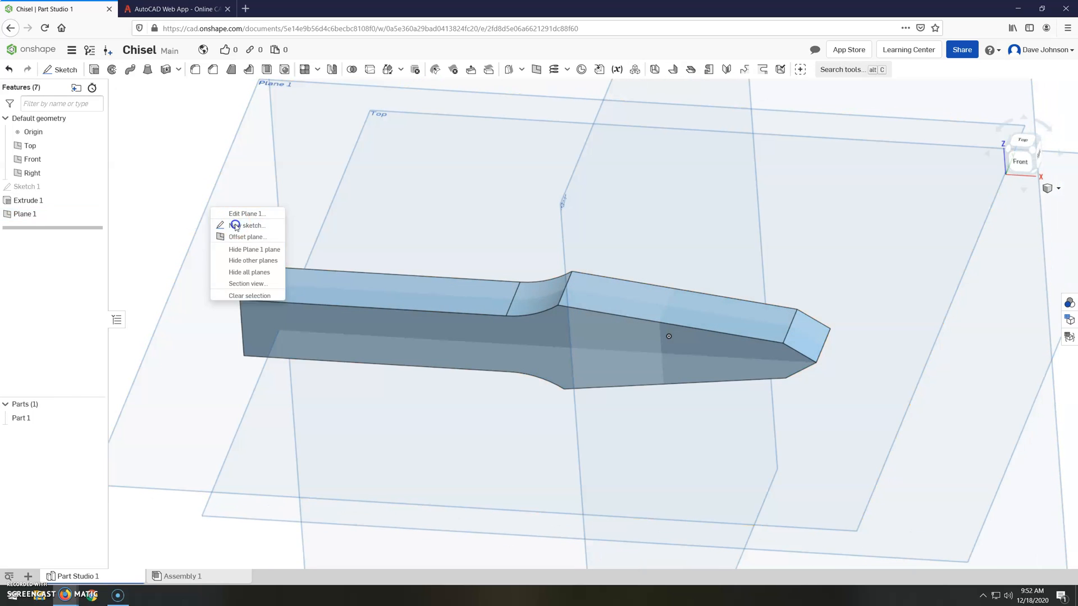
pyautogui.click(1027, 146)
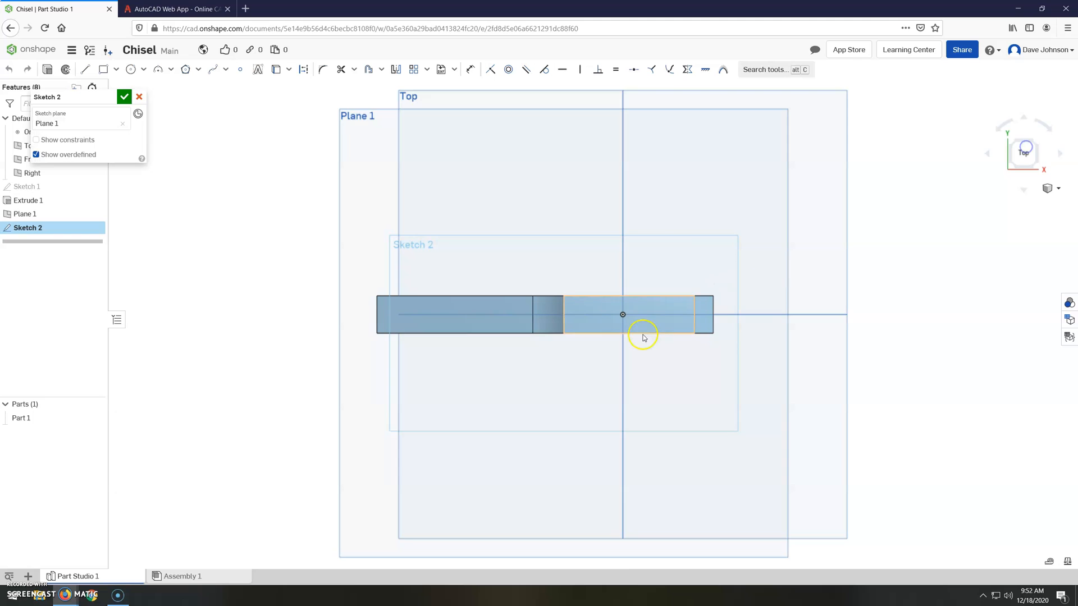
pyautogui.scroll(5, 645, 337)
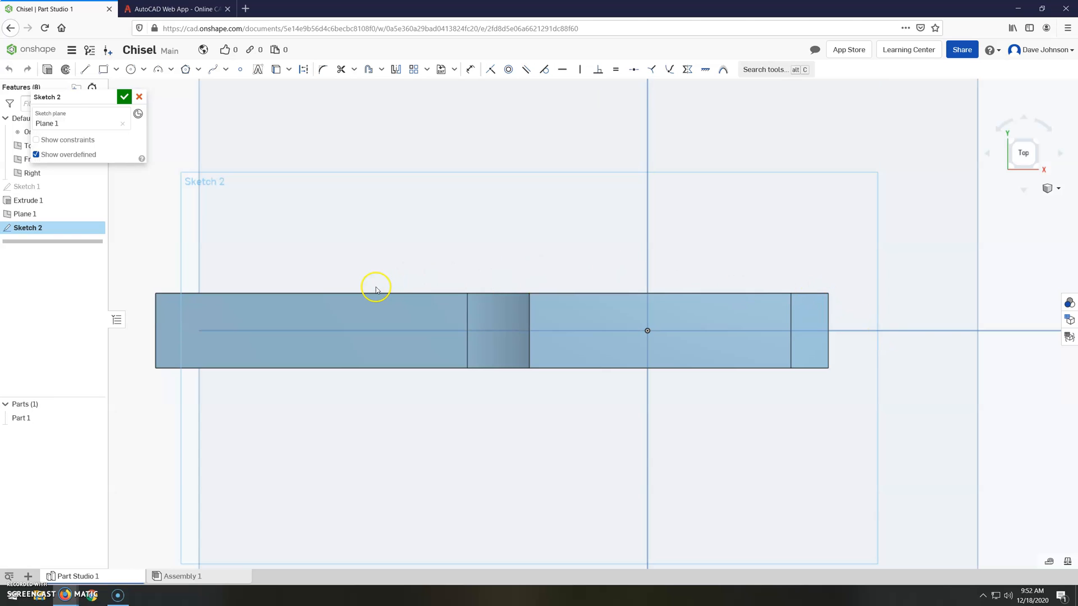
pyautogui.scroll(-2, 376, 289)
pyautogui.scroll(3, 625, 308)
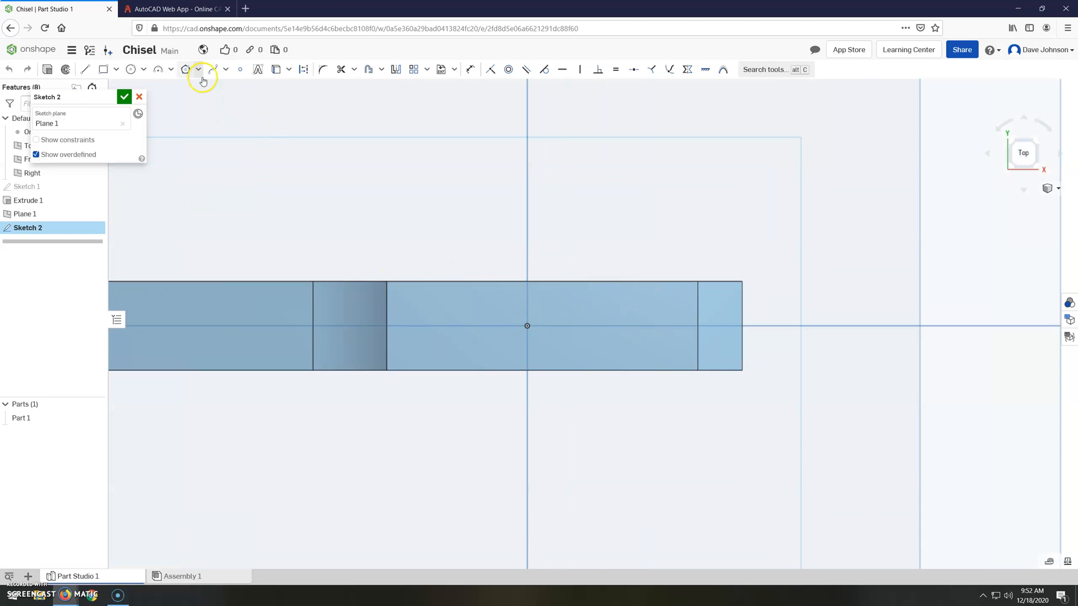
# Project the edge between arc and taper and the edge between taper and tip into the sketch.
pyautogui.click(275, 70)
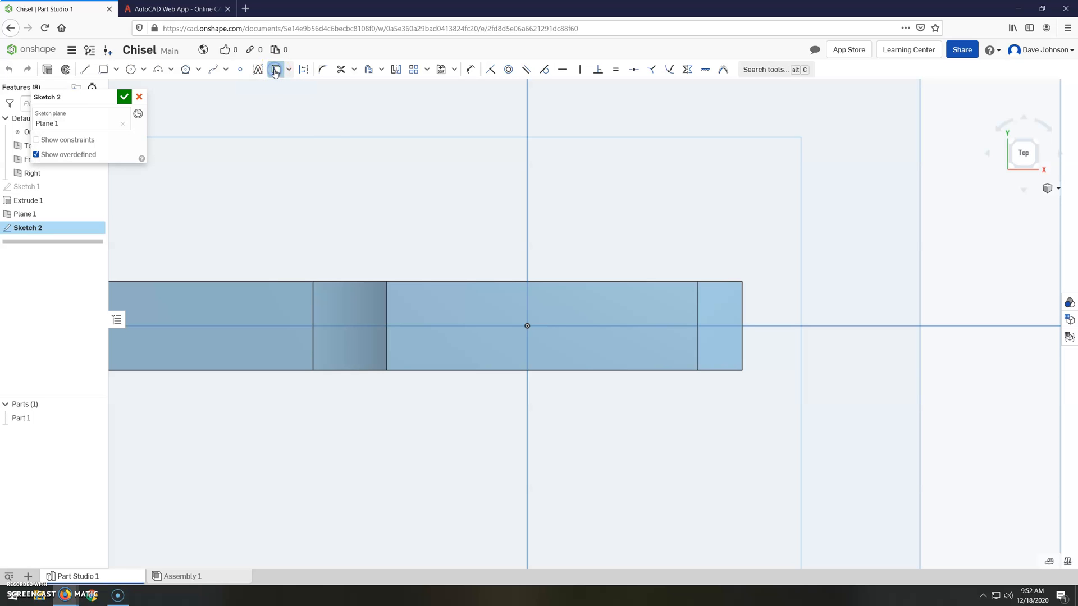
pyautogui.moveTo(335, 234); pyautogui.dragTo(356, 182, button='right')
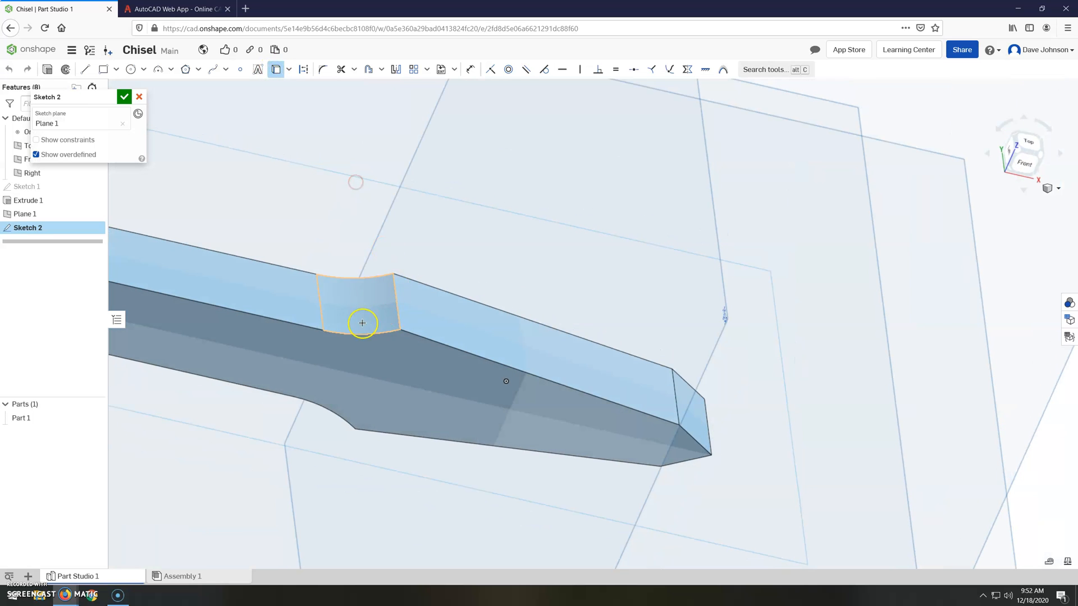
pyautogui.click(404, 319)
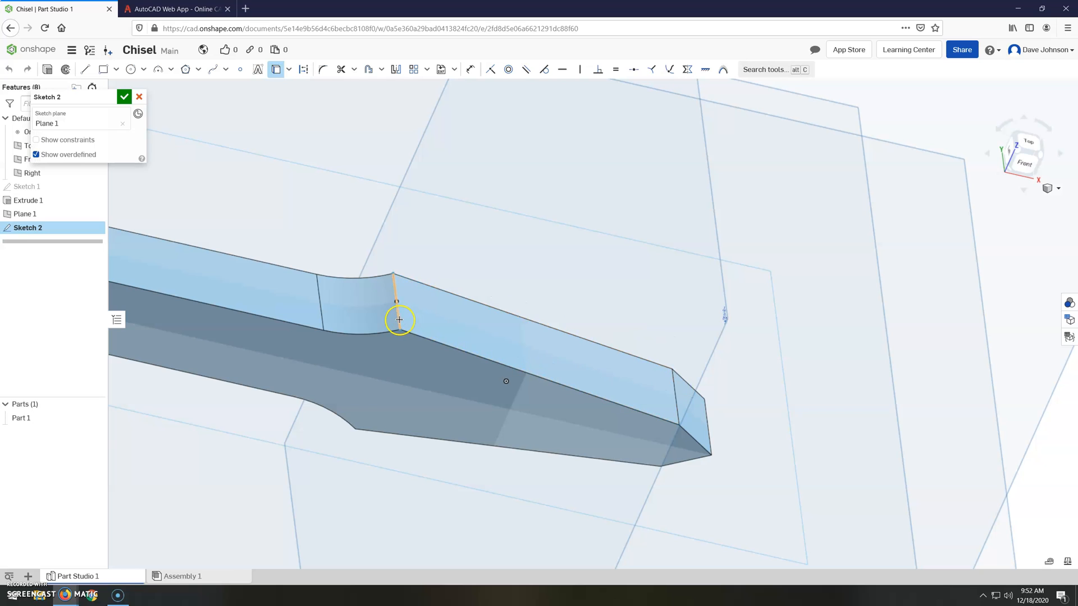
pyautogui.click(400, 320)
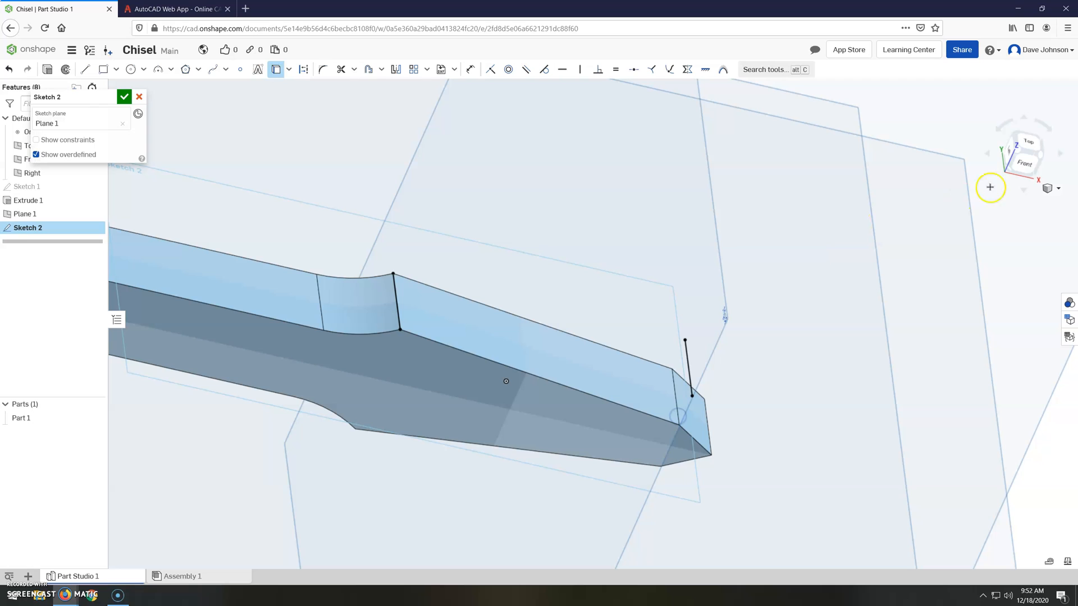
# Sketch a closed four-line profile from the arc-taper edge's outer corner to the taper-tip edge's midpoint, about 0.69 in past it, and back around outside the body.
pyautogui.click(1029, 143)
pyautogui.scroll(5, 662, 322)
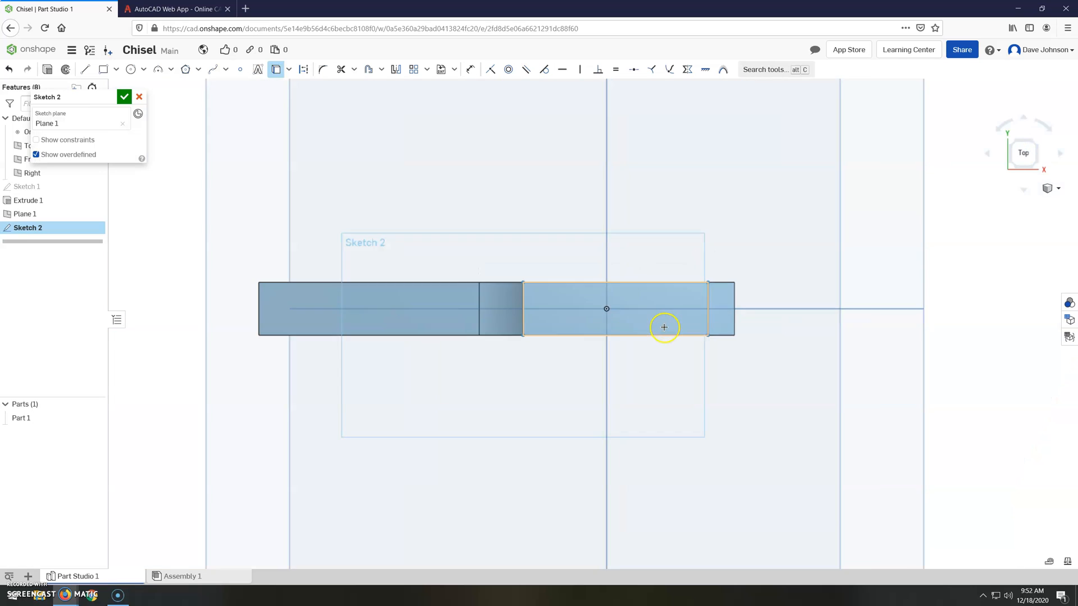
pyautogui.click(85, 70)
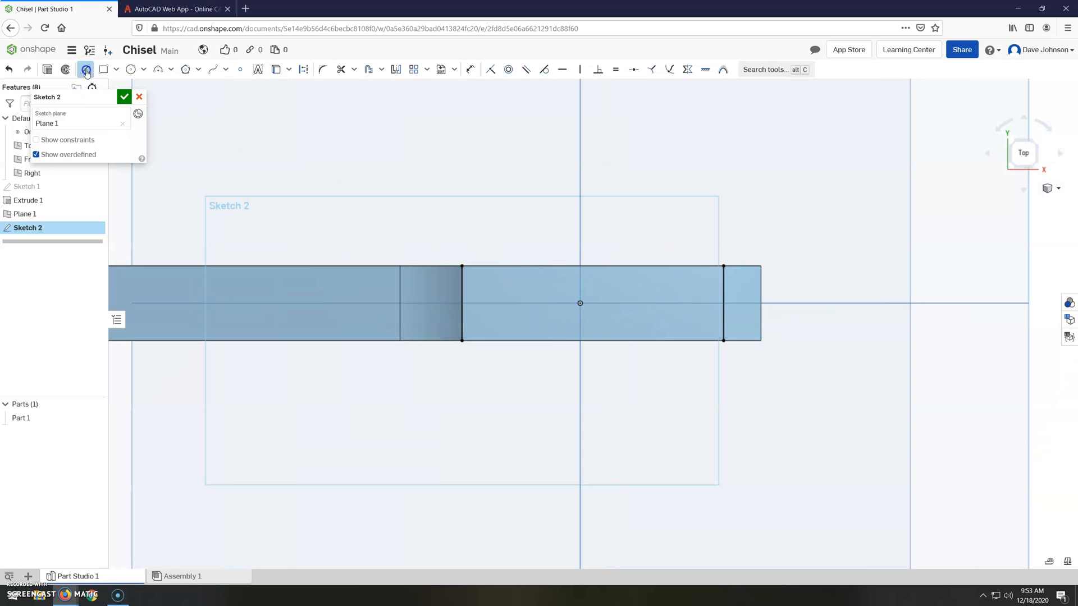
pyautogui.click(461, 266)
pyautogui.click(722, 303)
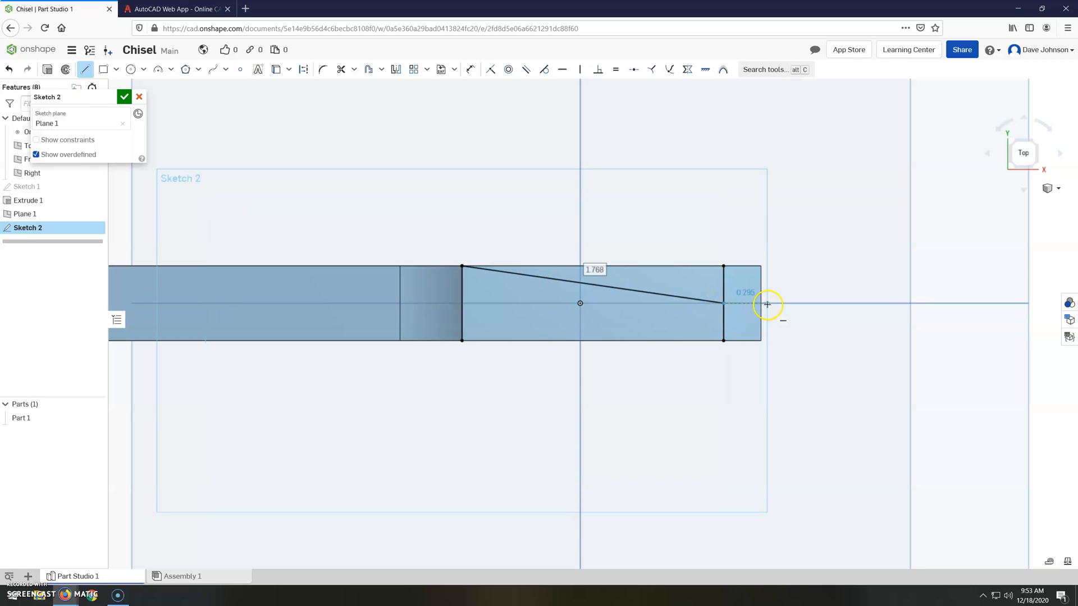
pyautogui.click(826, 303)
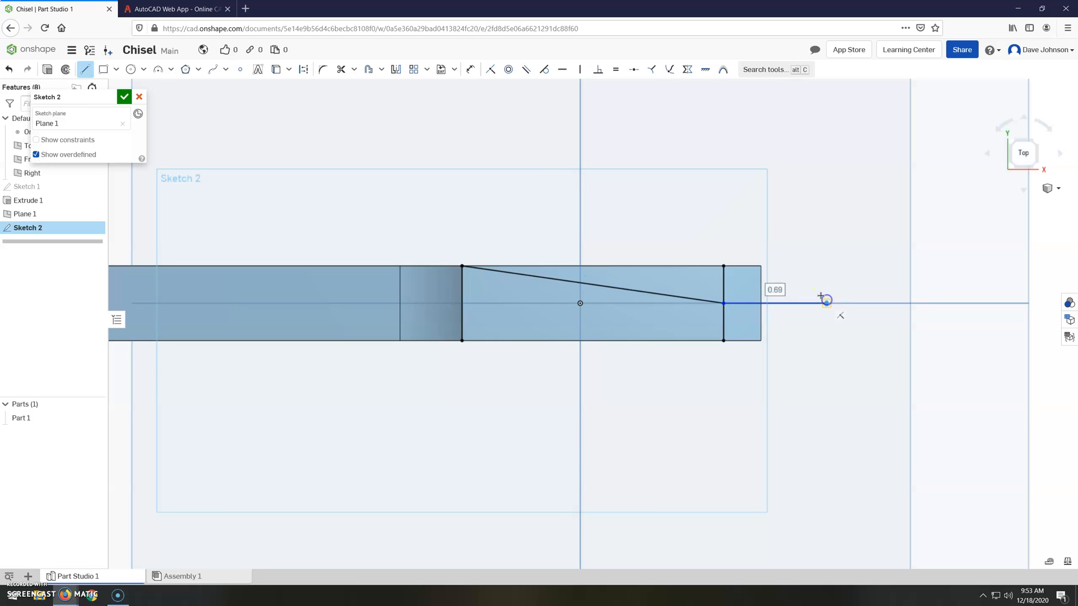
pyautogui.click(755, 111)
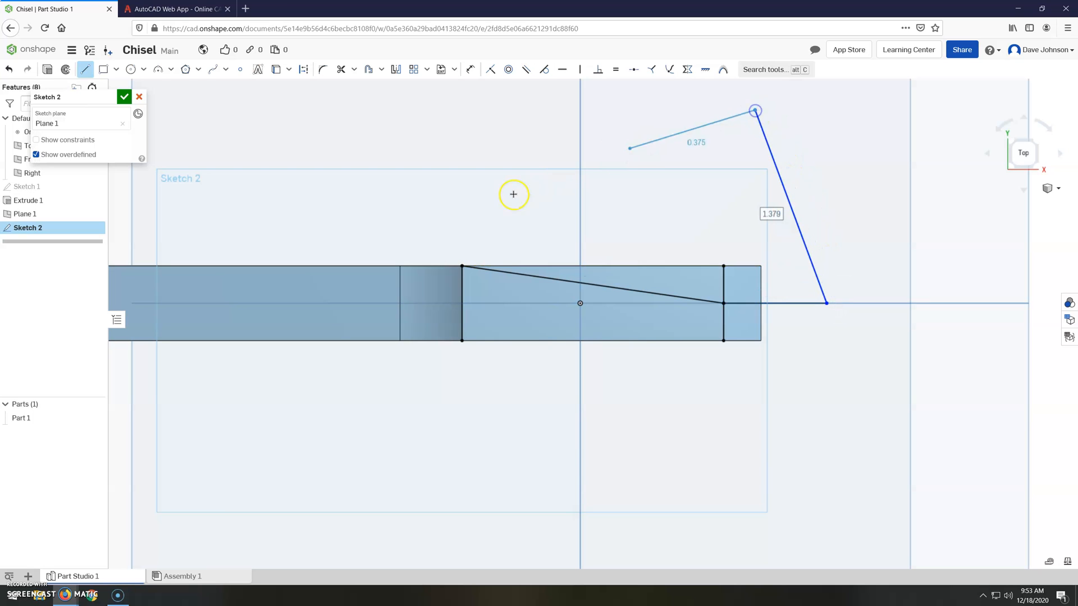
pyautogui.click(463, 264)
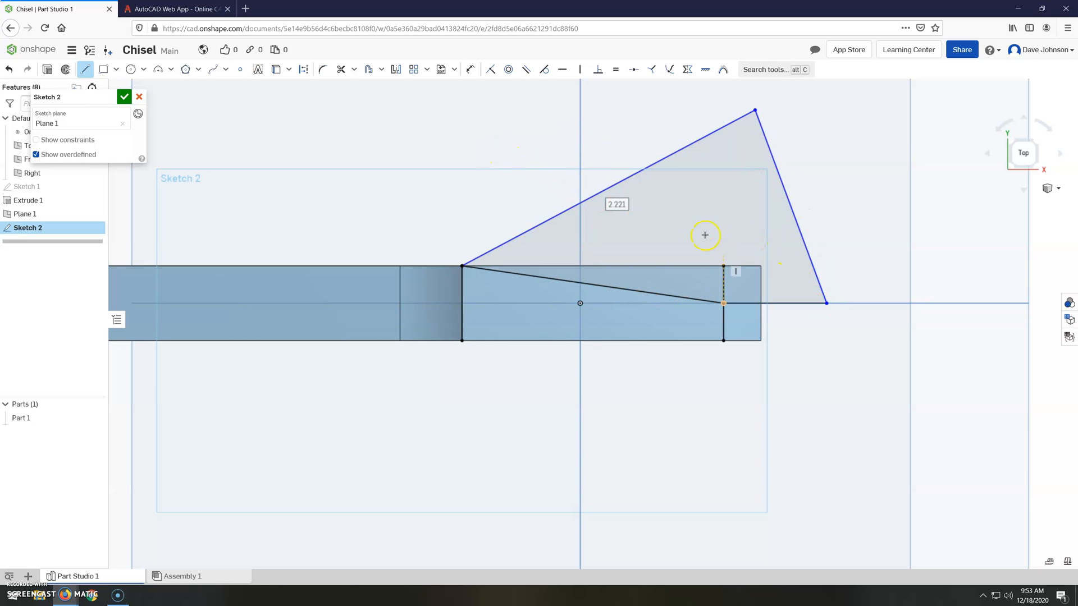
pyautogui.click(124, 97)
# Extrude the four-sided sketch region as a 1 in blind removal merged with all, cutting the angled side of the chisel's taper.
pyautogui.moveTo(185, 239); pyautogui.dragTo(208, 218, button='right')
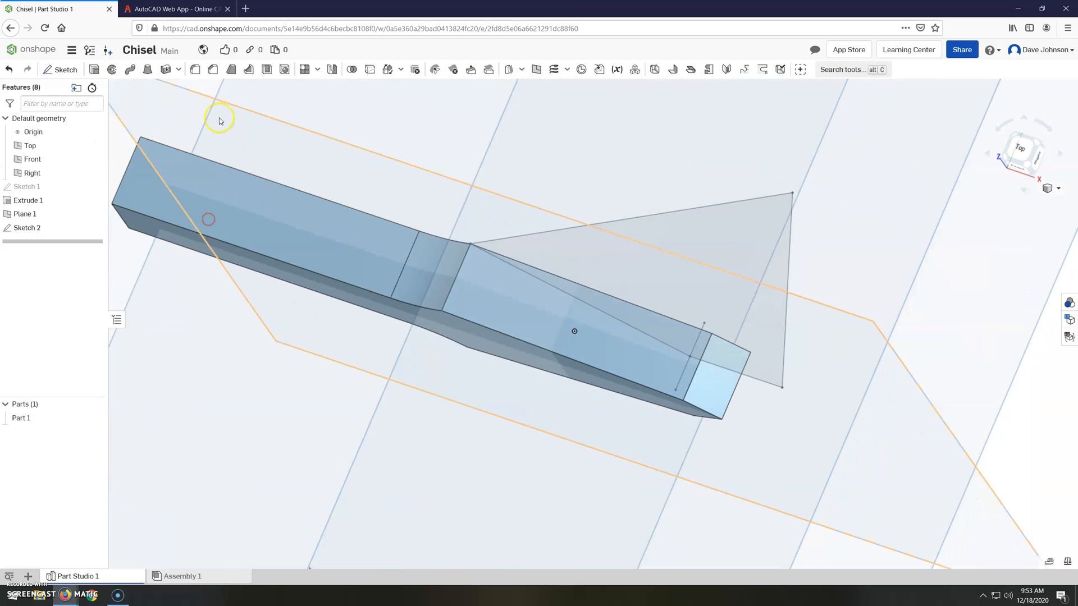
pyautogui.click(95, 70)
pyautogui.click(95, 125)
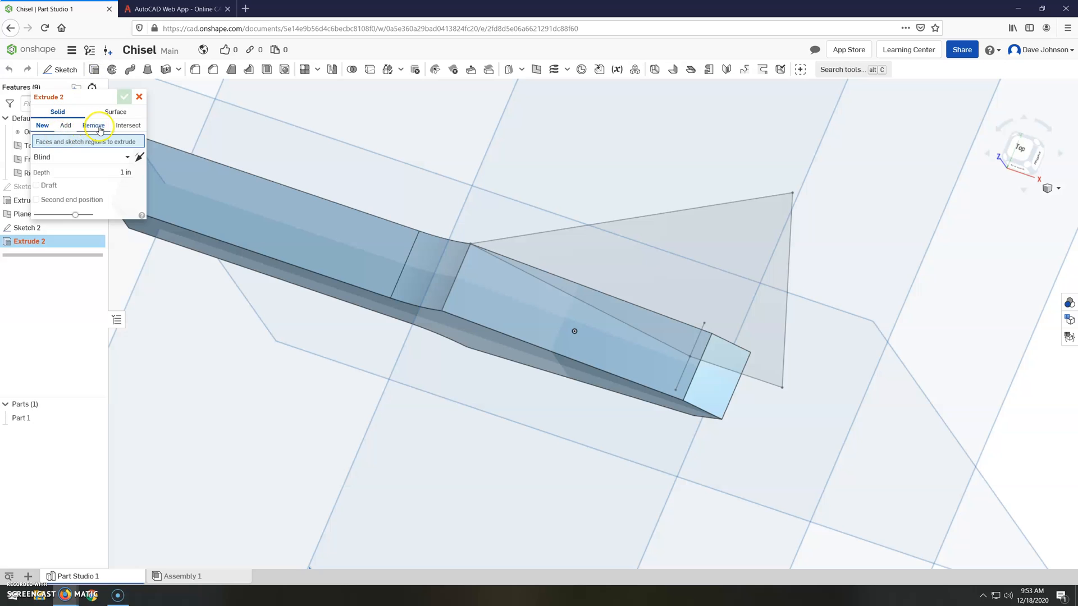
pyautogui.click(751, 284)
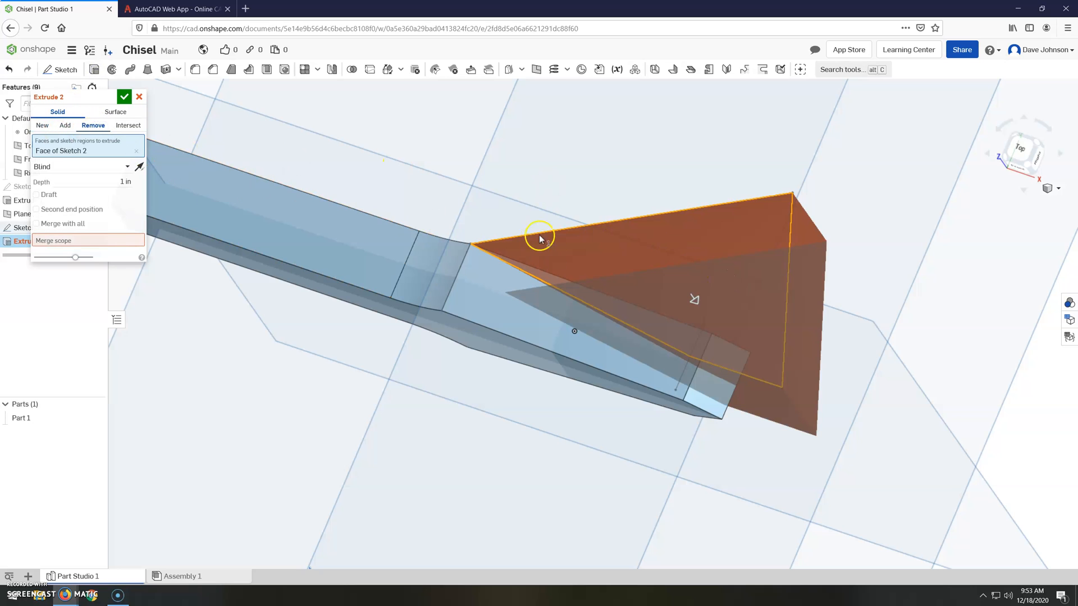
pyautogui.click(36, 224)
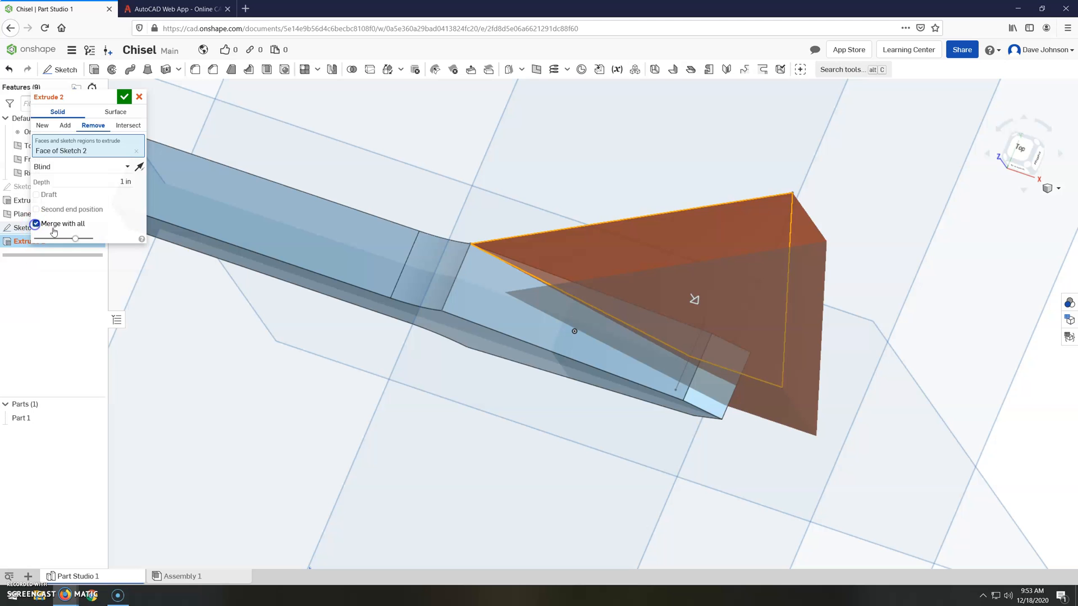
pyautogui.moveTo(470, 231); pyautogui.dragTo(471, 257, button='right')
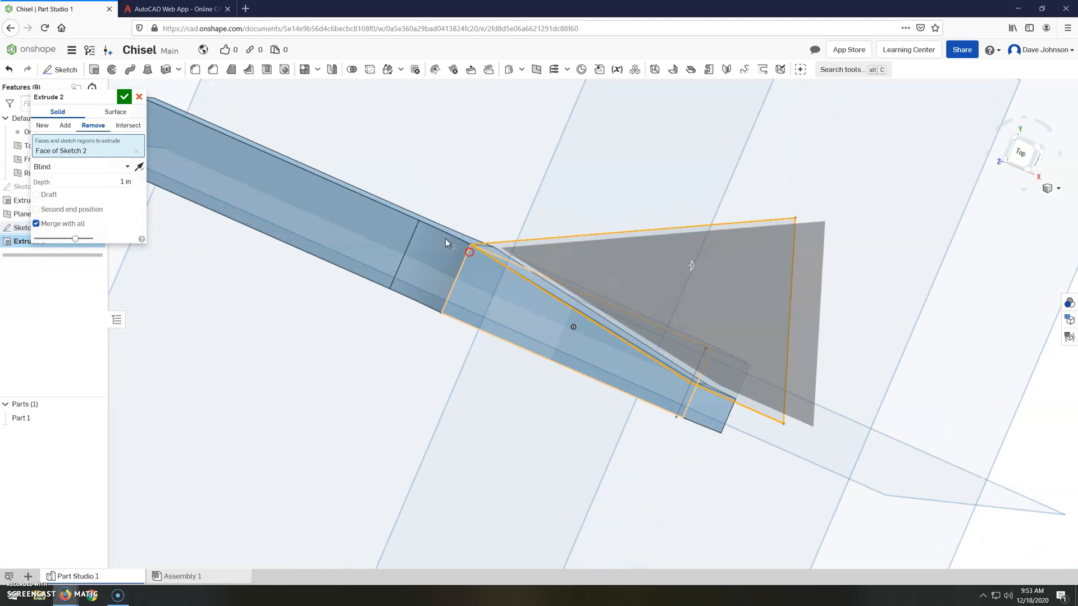
pyautogui.click(124, 96)
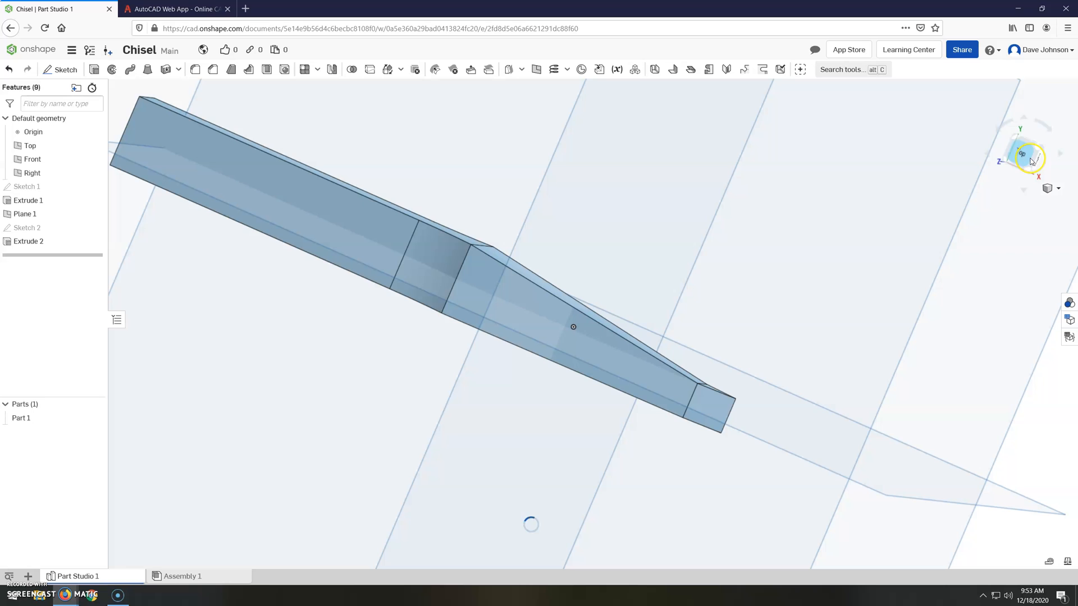
# Inspect the tapered cut, check the head's diameter callout in the AutoCAD drawing, and return to Onshape.
pyautogui.click(893, 191)
pyautogui.click(1022, 162)
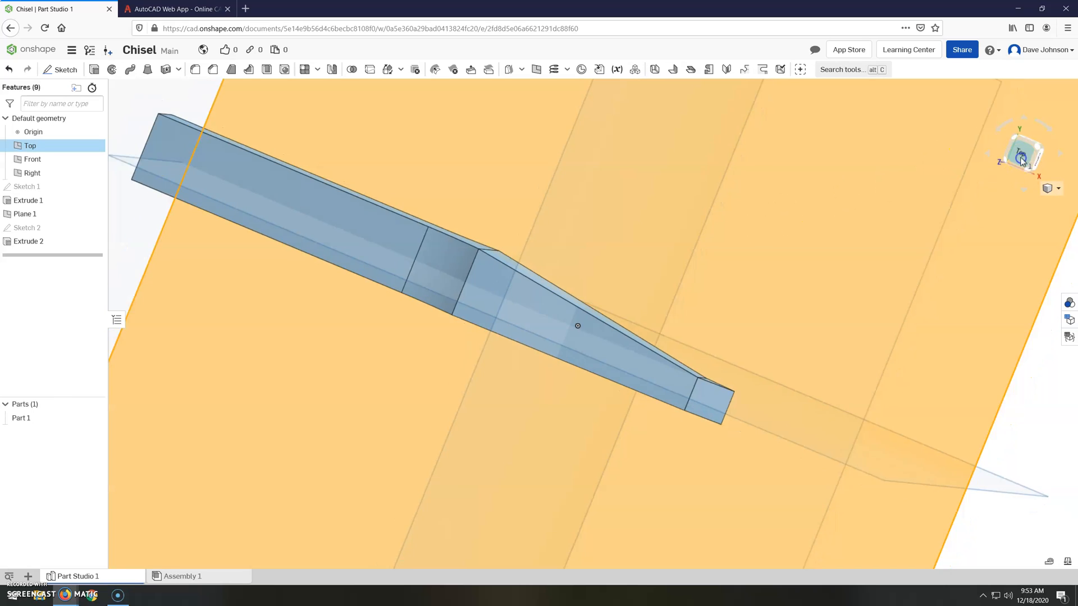
pyautogui.click(916, 303)
pyautogui.moveTo(267, 308); pyautogui.dragTo(291, 271, button='right')
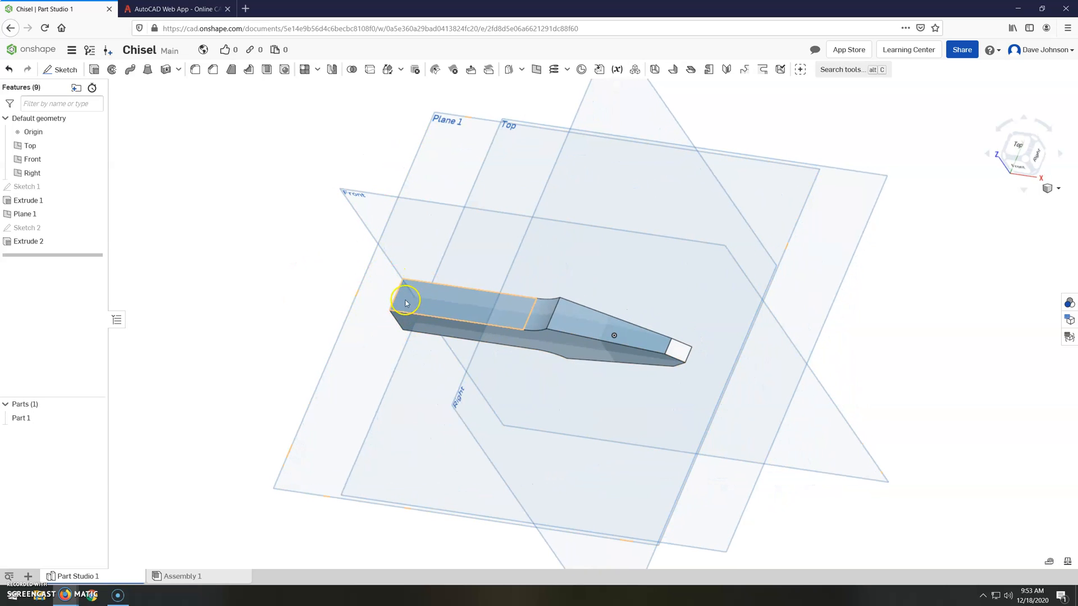
pyautogui.click(190, 9)
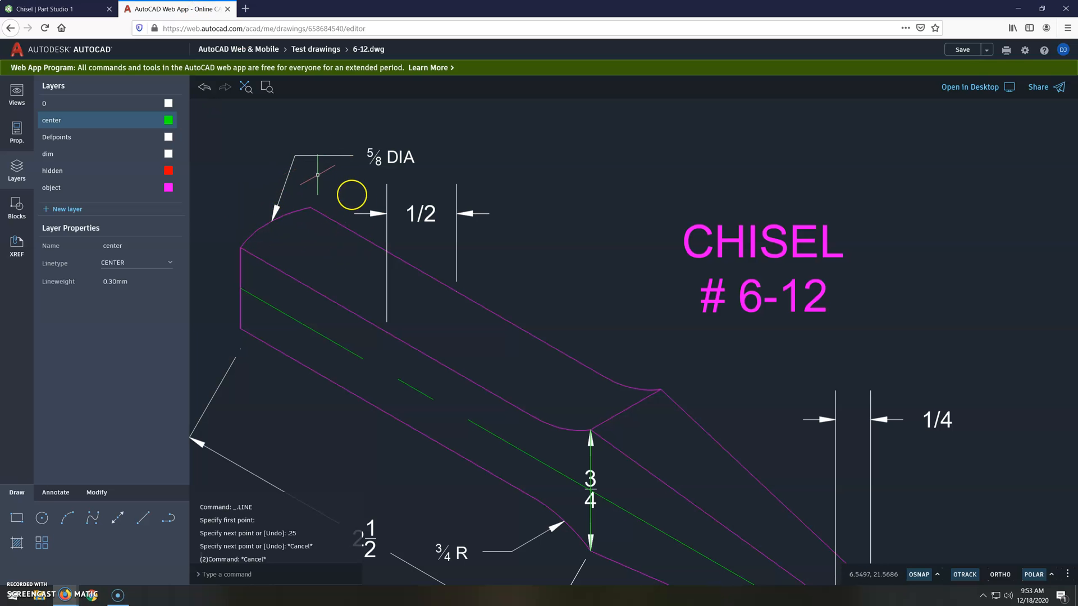
pyautogui.click(63, 9)
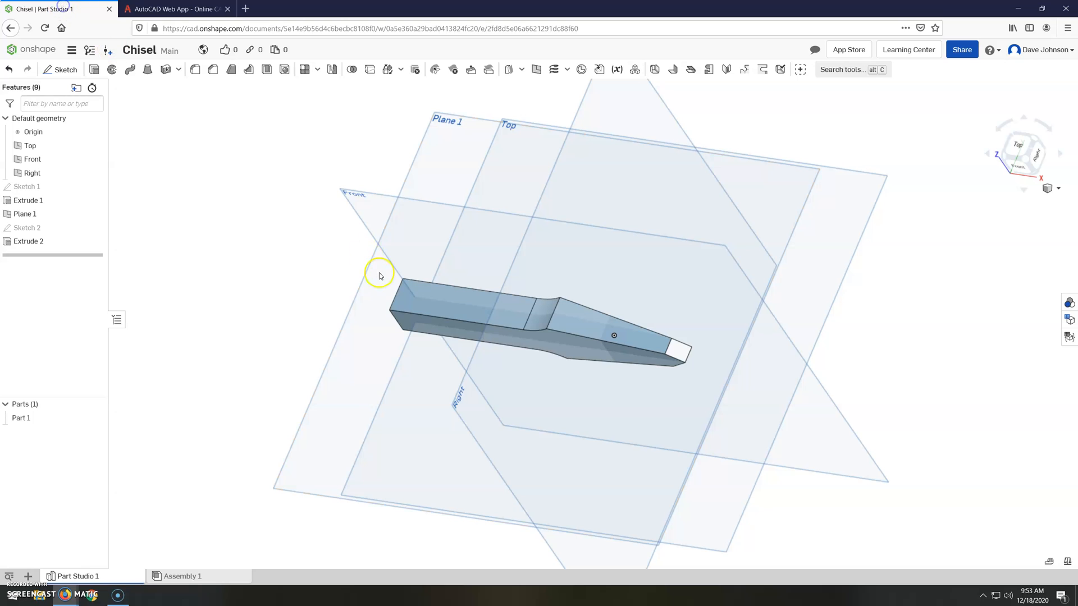
# Start a sketch on the shank's flat upper face, viewed from the top, and project the shank's end edge into it.
pyautogui.rightClick(459, 303)
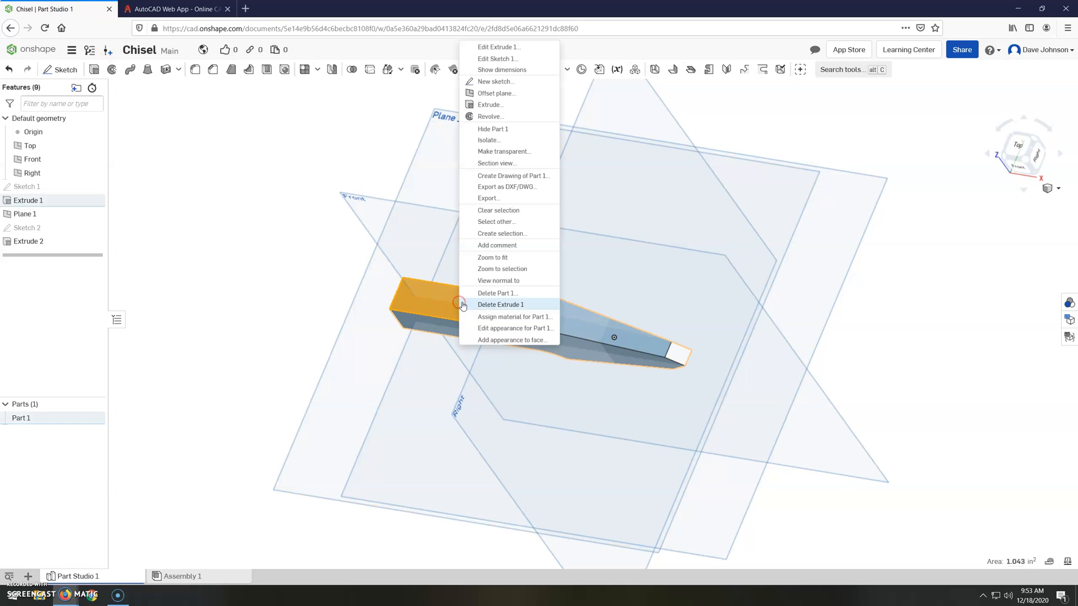
pyautogui.click(503, 81)
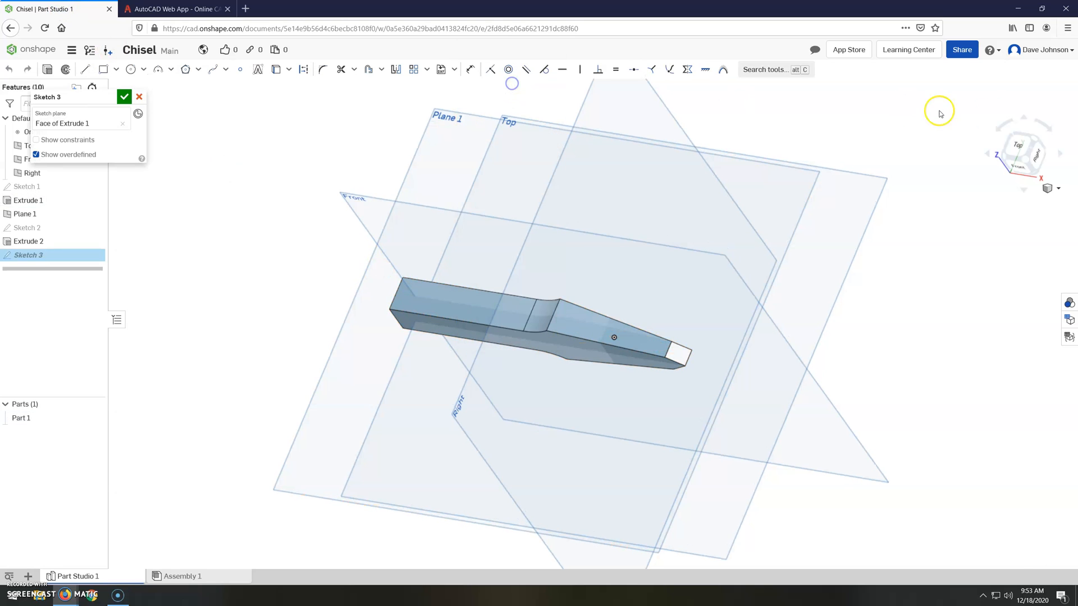
pyautogui.click(1018, 145)
pyautogui.scroll(5, 385, 281)
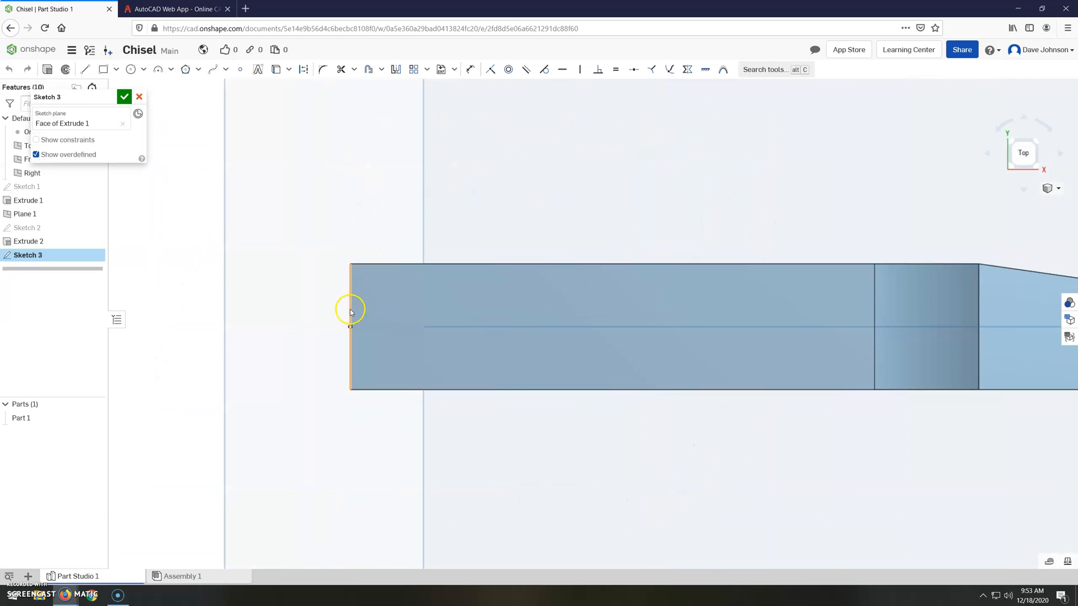
pyautogui.scroll(1, 350, 312)
pyautogui.click(275, 73)
pyautogui.click(352, 299)
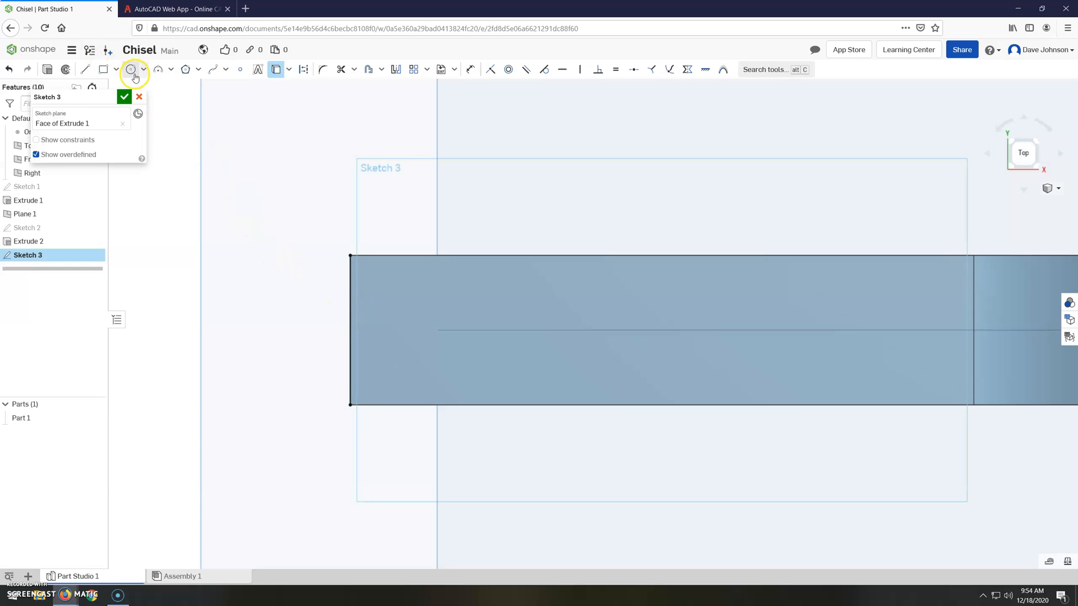
# Draw a circle beyond the shank's end and set its diameter to 0.625 in.
pyautogui.scroll(-3, 558, 204)
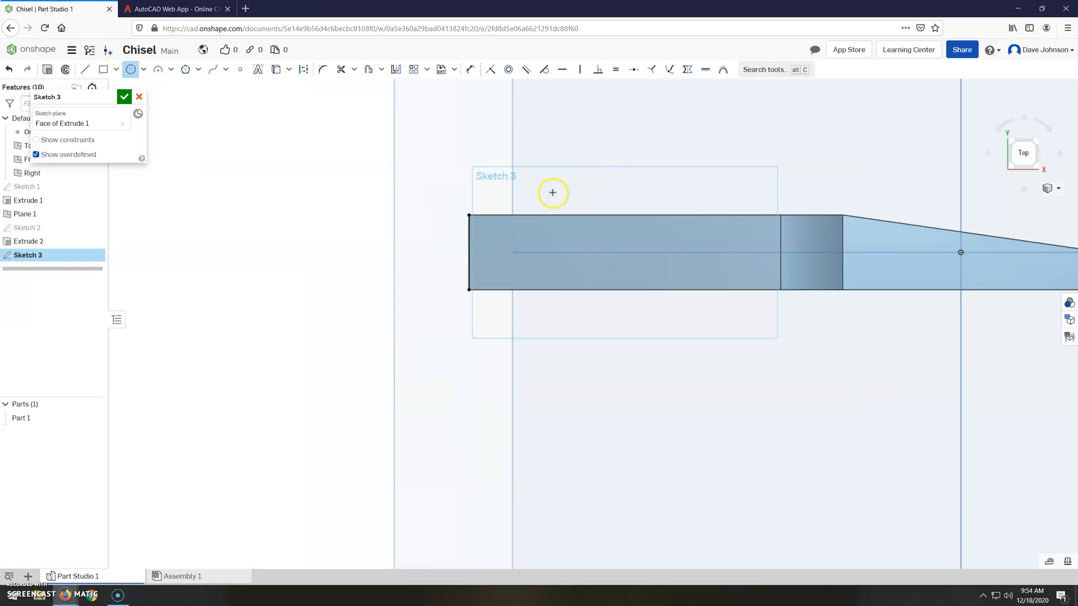
pyautogui.click(356, 253)
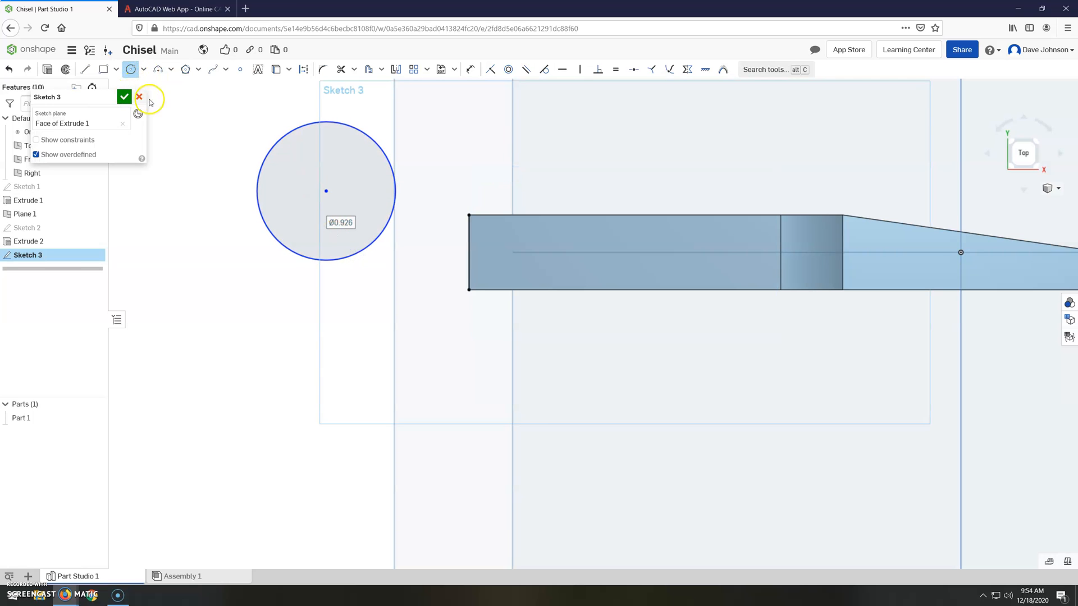
pyautogui.click(466, 69)
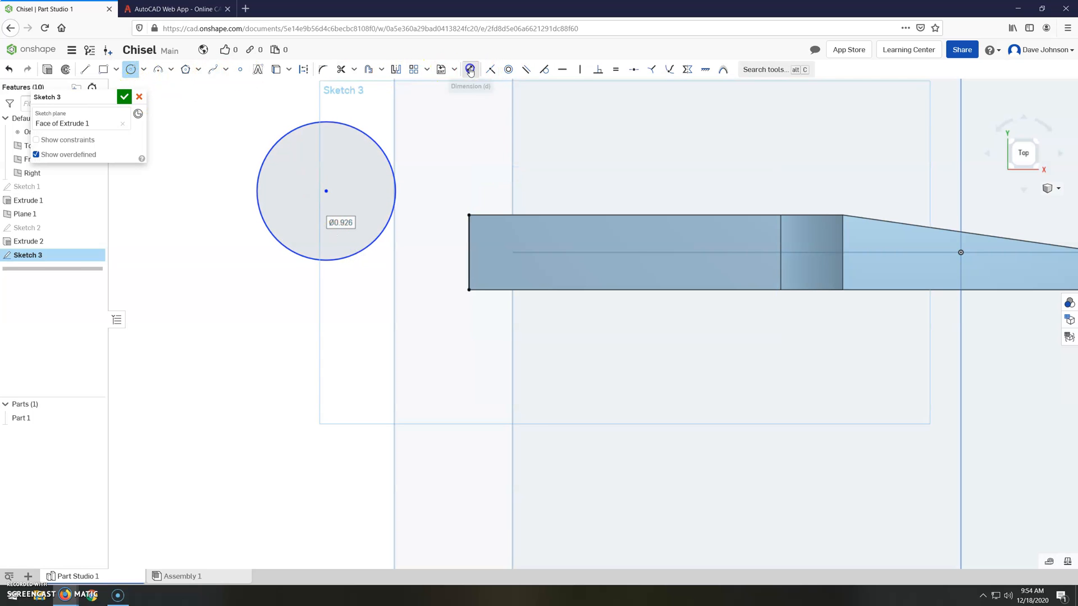
pyautogui.click(323, 132)
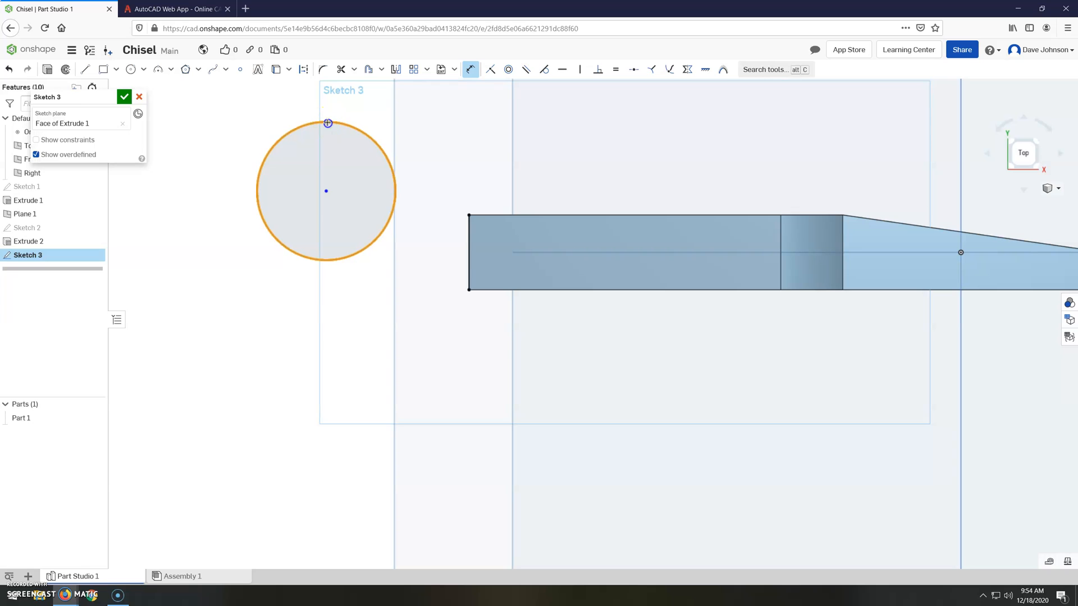
pyautogui.click(323, 128)
pyautogui.press('Return')
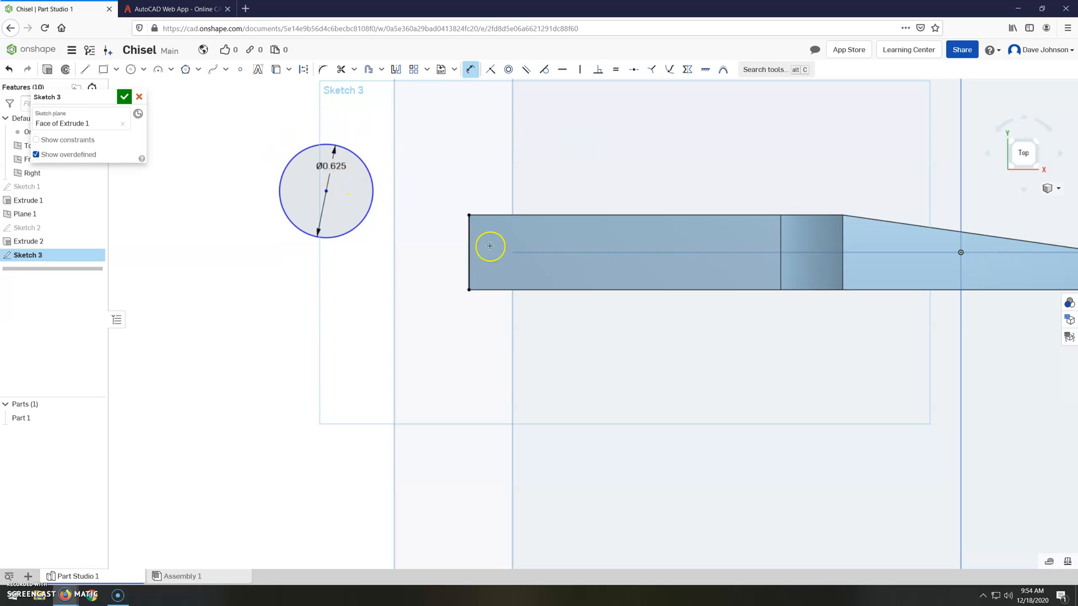
pyautogui.press('Escape')
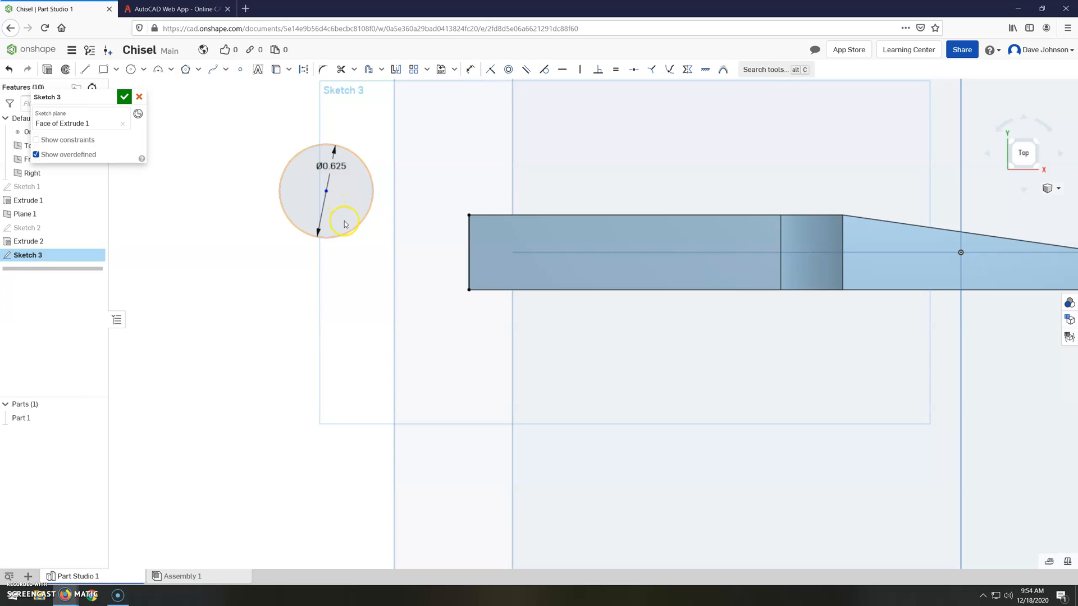
# Move the circle onto the shank's end and make it coincident with both endpoints of the projected edge.
pyautogui.moveTo(362, 222); pyautogui.dragTo(521, 267)
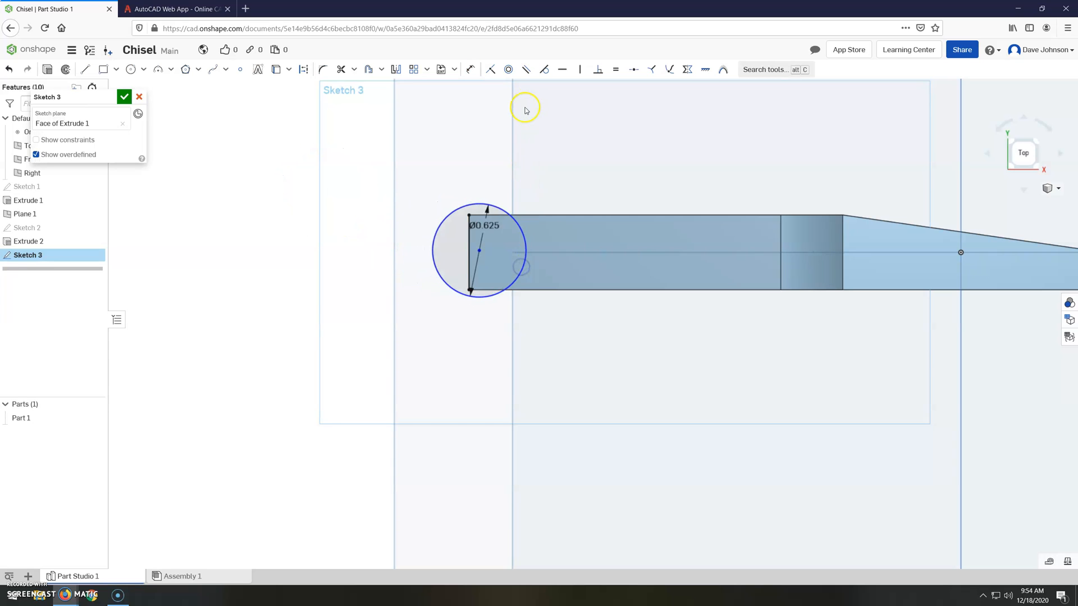
pyautogui.click(492, 71)
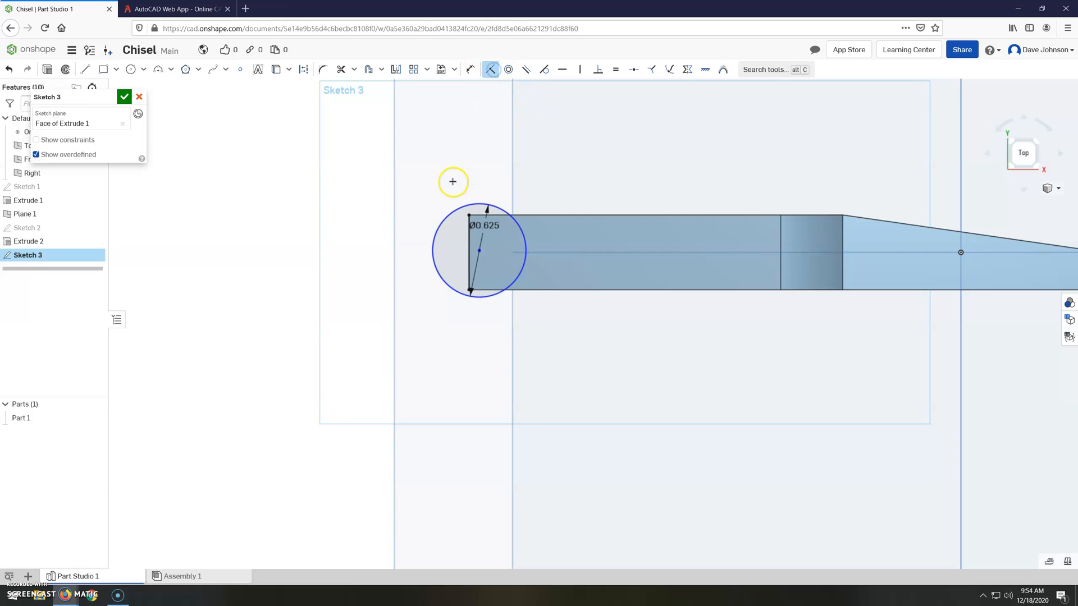
pyautogui.scroll(3, 466, 212)
pyautogui.click(452, 208)
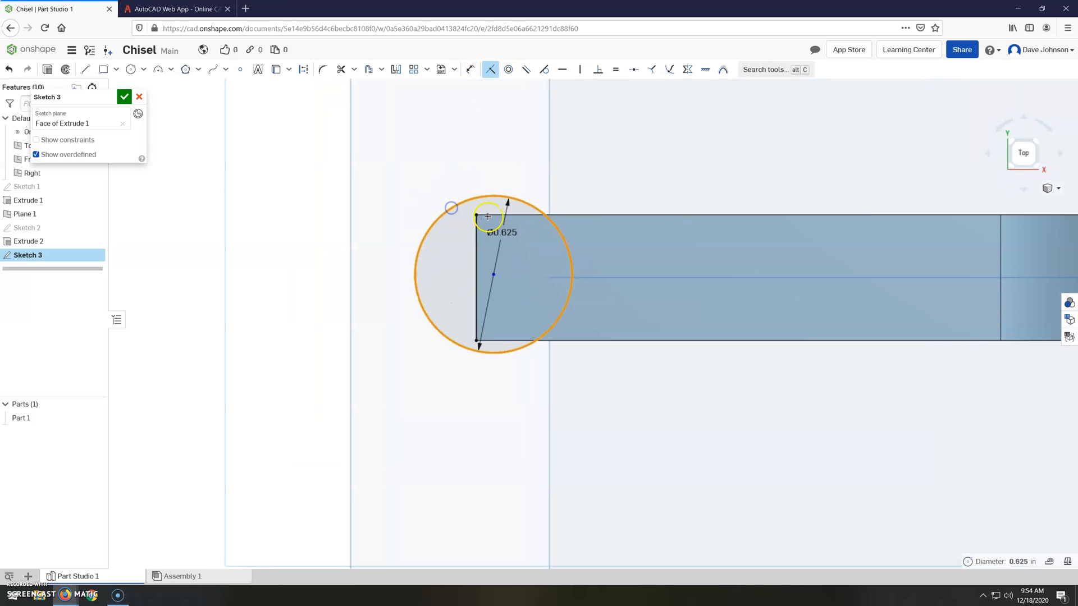
pyautogui.click(476, 215)
pyautogui.click(458, 358)
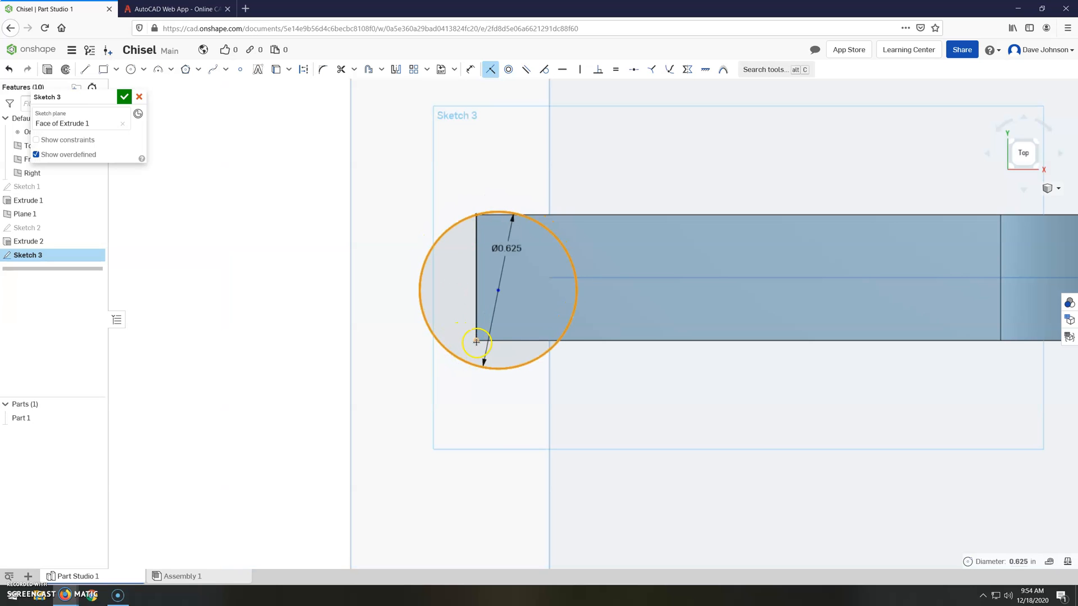
pyautogui.click(477, 343)
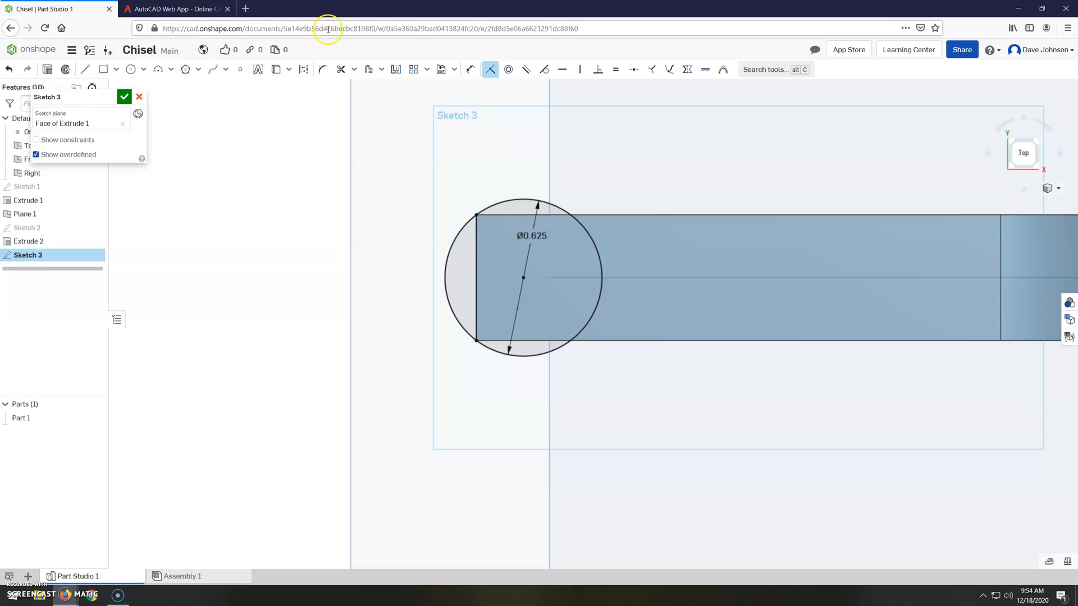
# Trim the circle down to the arc outside the shank's end and finish the sketch.
pyautogui.click(339, 69)
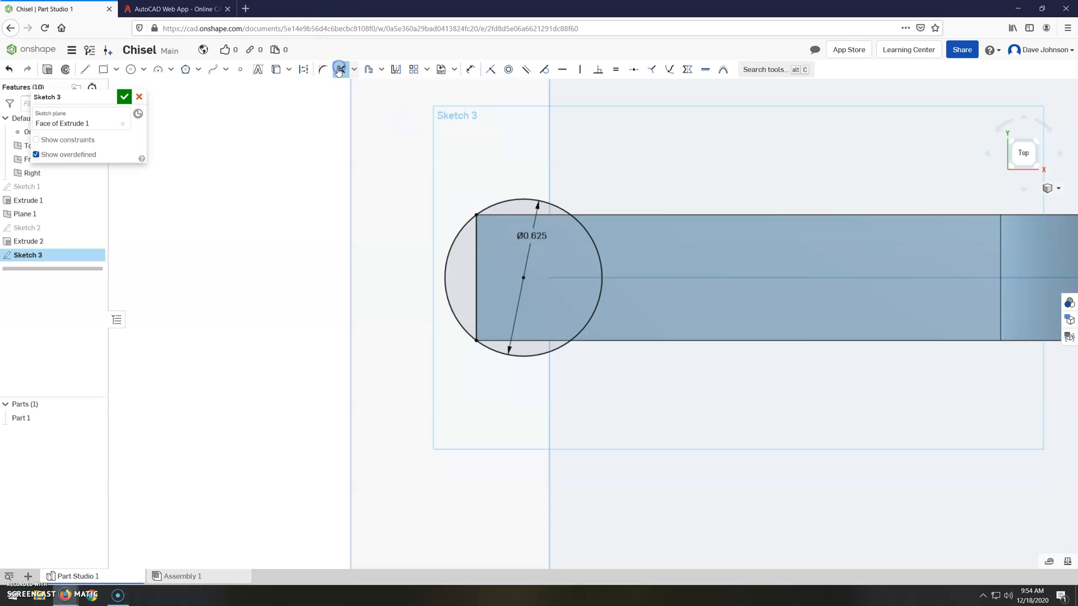
pyautogui.click(509, 197)
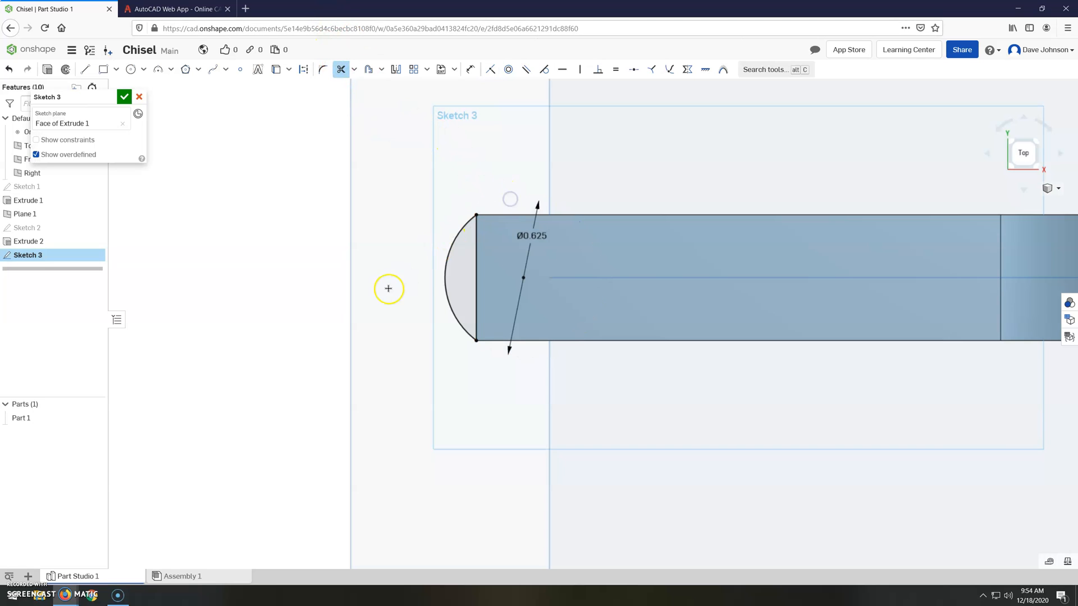
pyautogui.moveTo(362, 293); pyautogui.dragTo(375, 238, button='right')
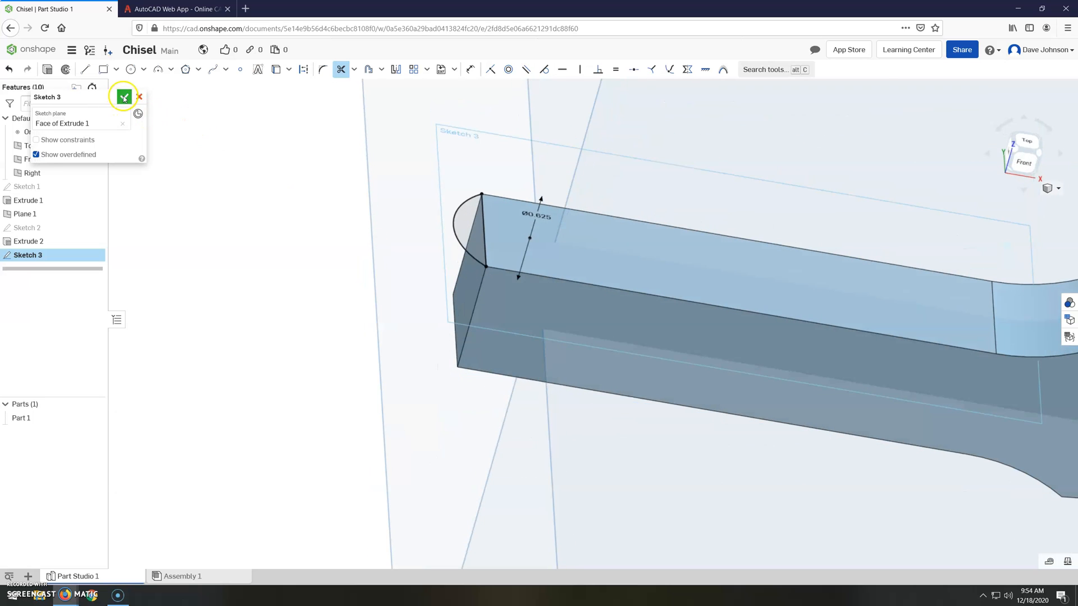
pyautogui.click(123, 96)
# Extrude the rounded end region 0.5 in downward through the shank's thickness, adding it to the existing chisel part.
pyautogui.click(95, 70)
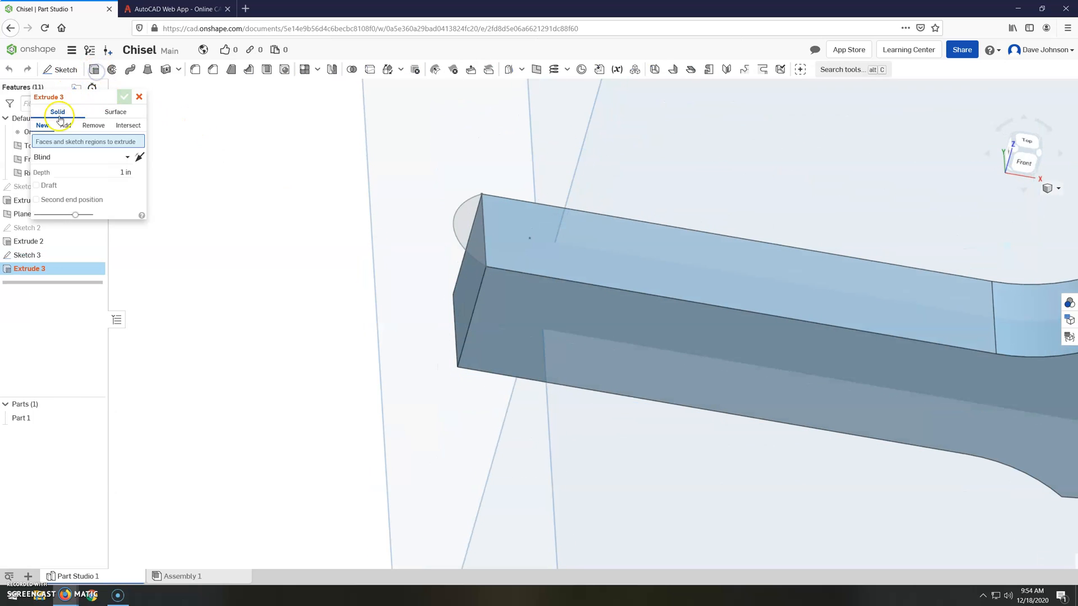
pyautogui.click(64, 125)
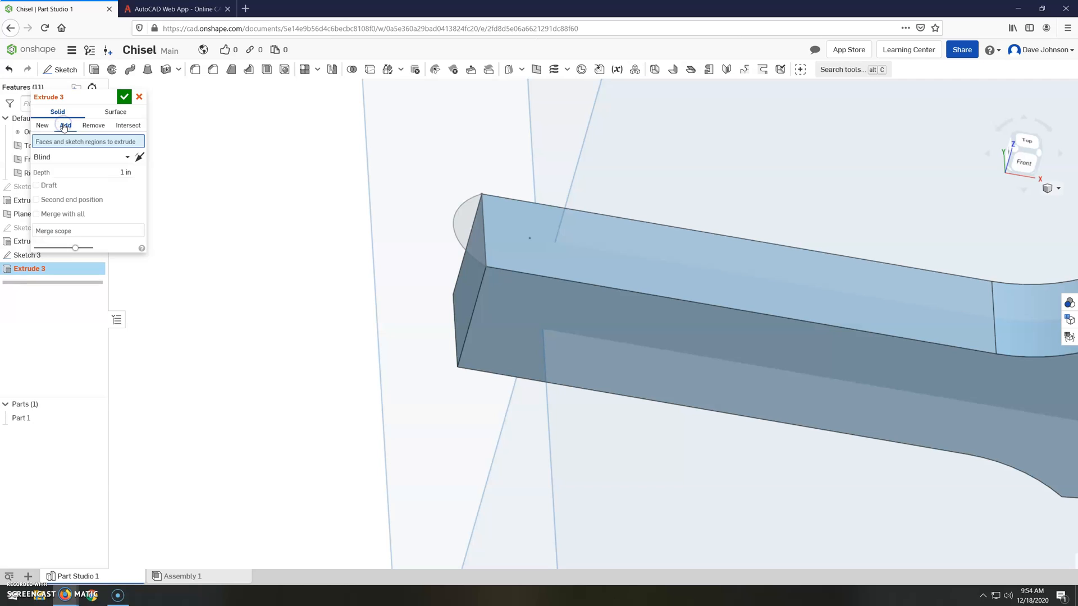
pyautogui.click(466, 236)
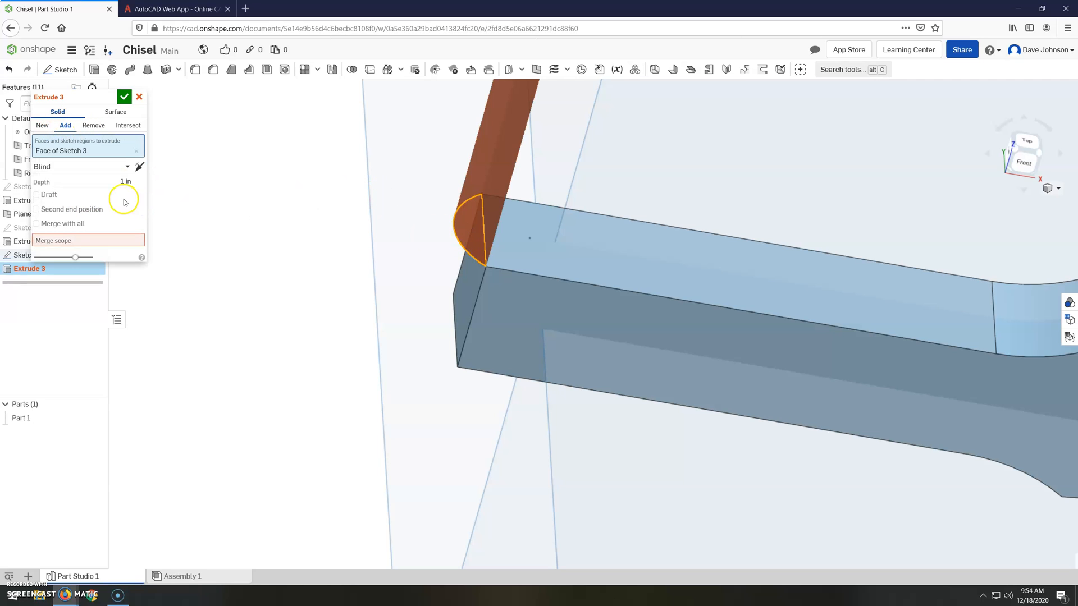
pyautogui.click(124, 179)
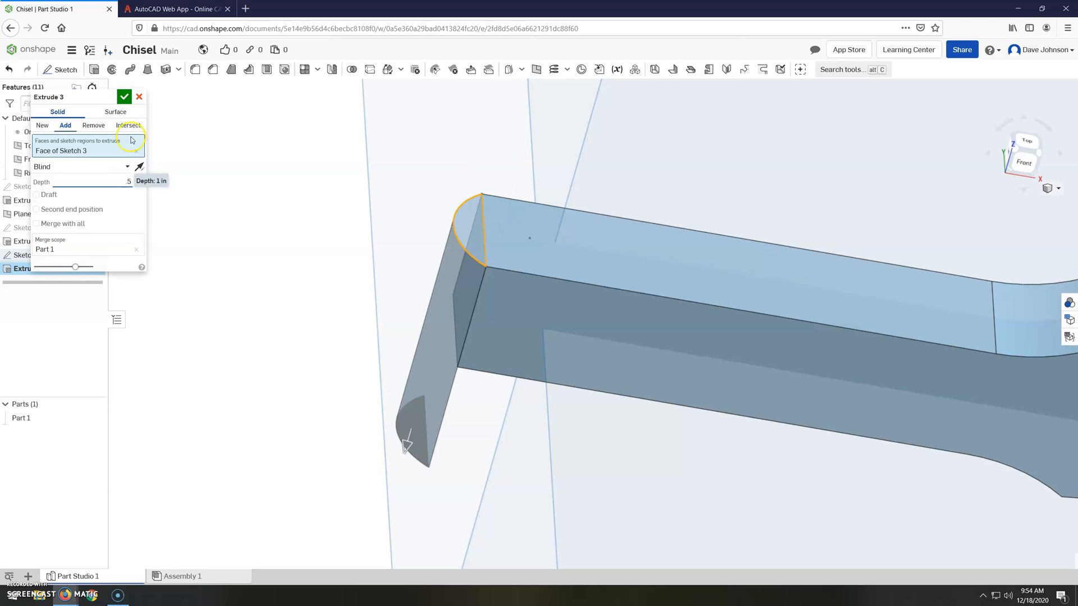
pyautogui.write('.5')
pyautogui.click(124, 97)
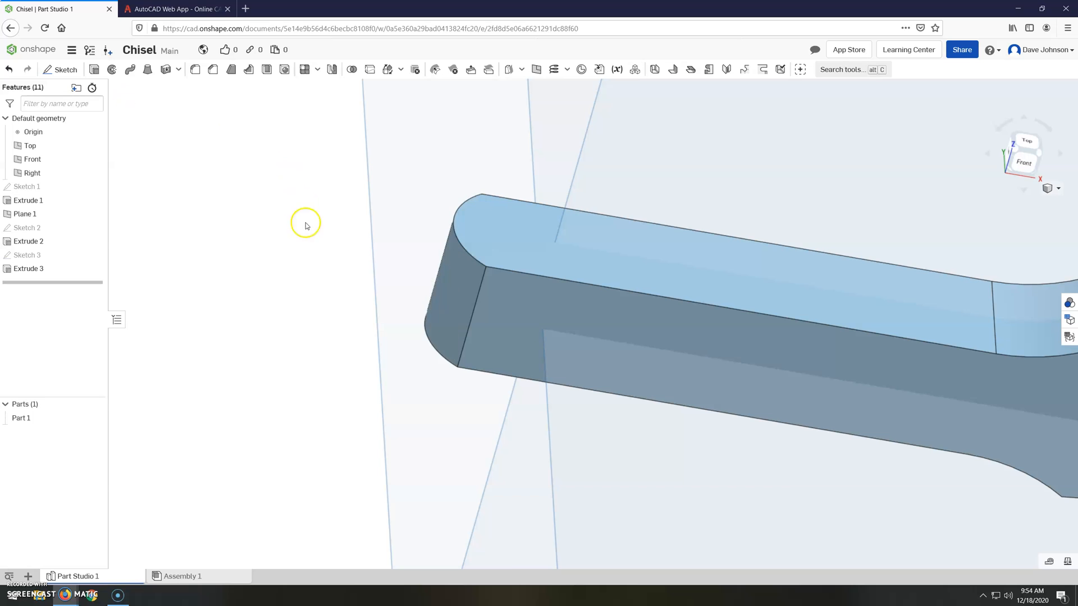
# Examine the whole chisel from the front, an isometric angle and the top, including its rounded head.
pyautogui.press('f')
pyautogui.hotkey('shift', '5')
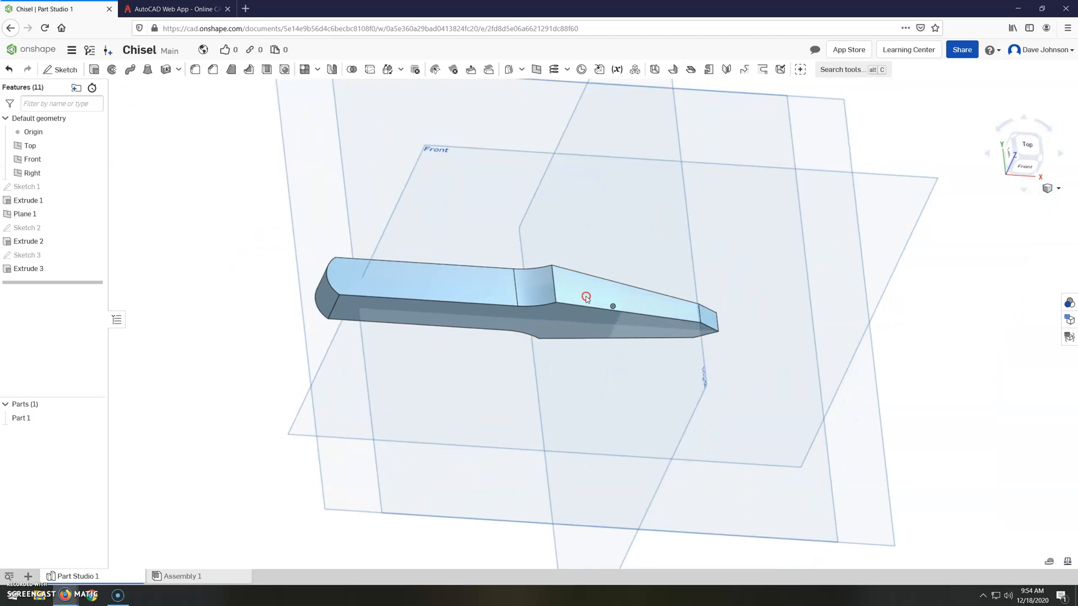
pyautogui.moveTo(575, 320); pyautogui.dragTo(549, 245, button='right')
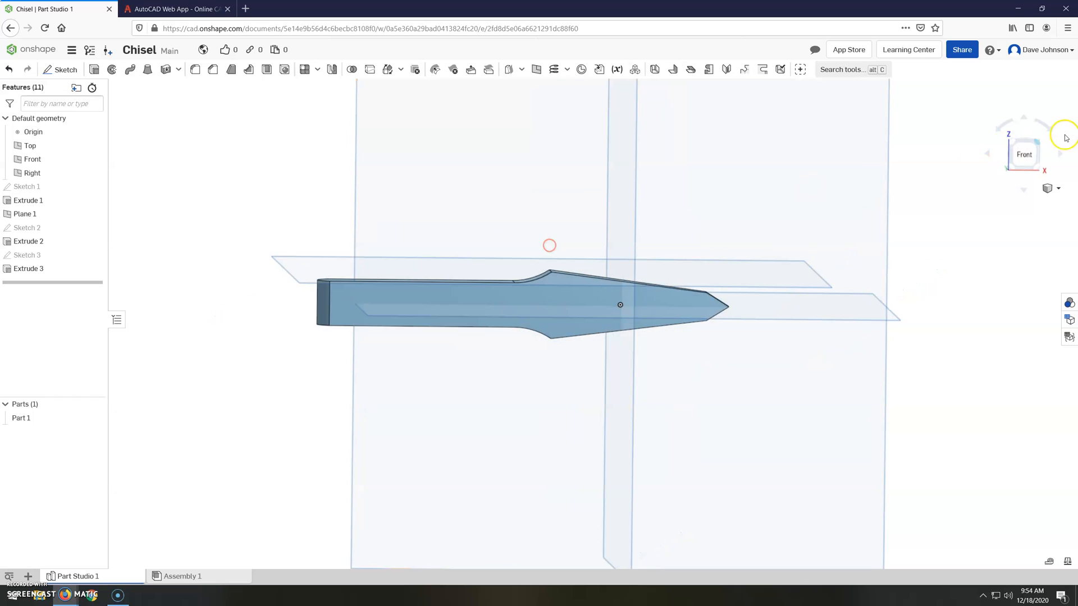
pyautogui.click(1037, 147)
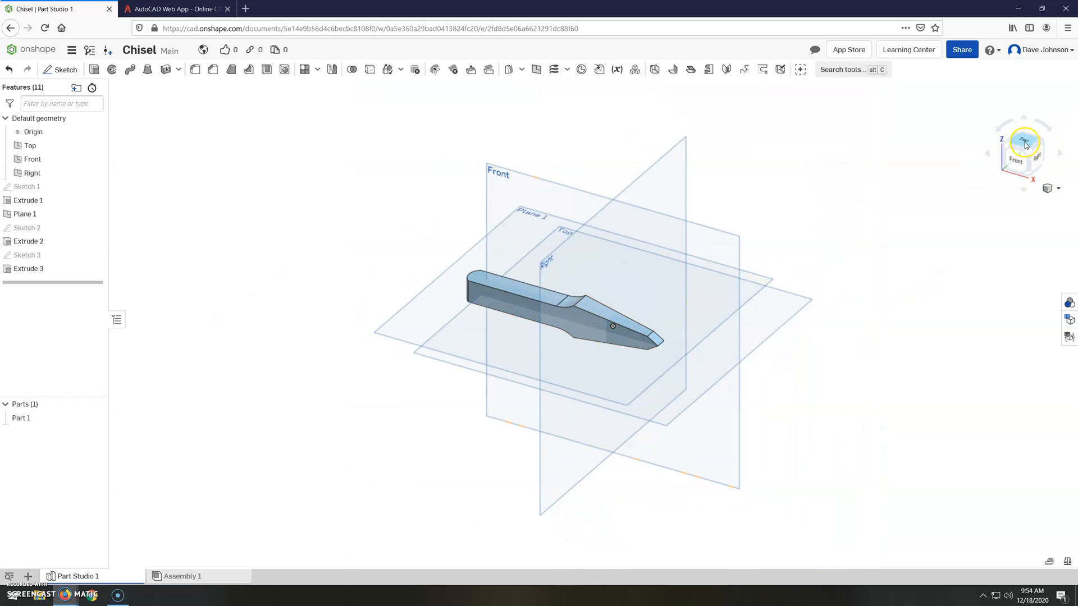
pyautogui.click(1025, 143)
pyautogui.scroll(5, 623, 313)
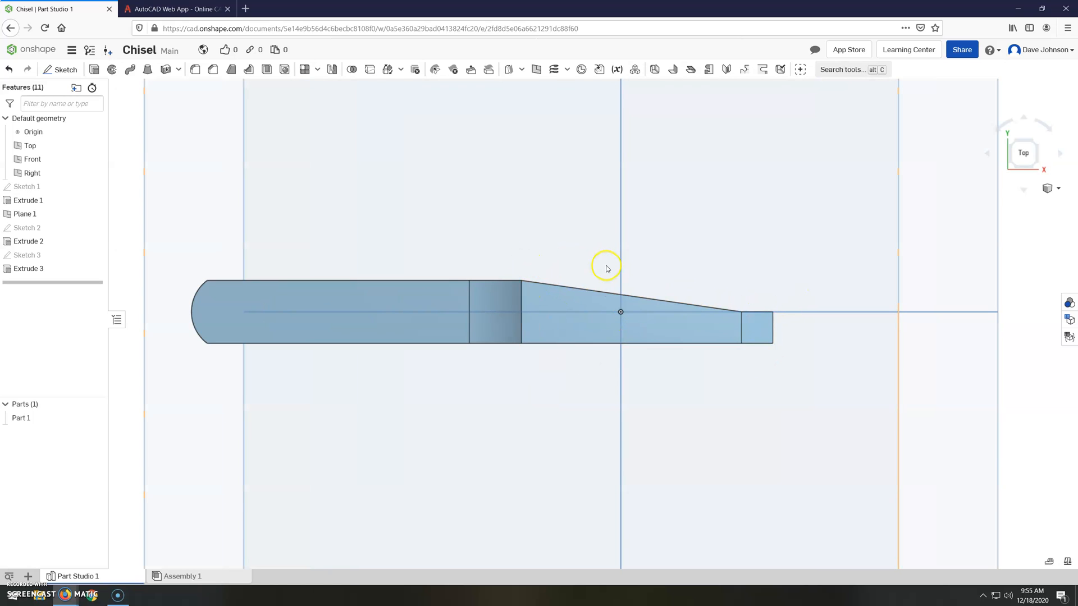
pyautogui.moveTo(147, 315)
pyautogui.mouseDown(button='right')
pyautogui.moveTo(294, 267)
pyautogui.moveTo(223, 285)
pyautogui.mouseUp(button='right')
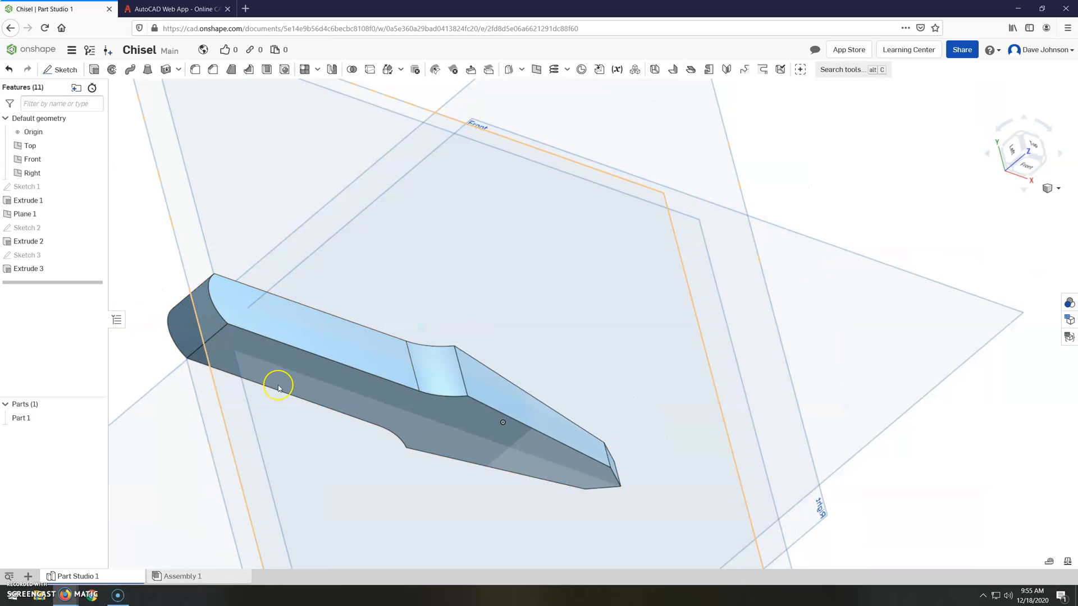